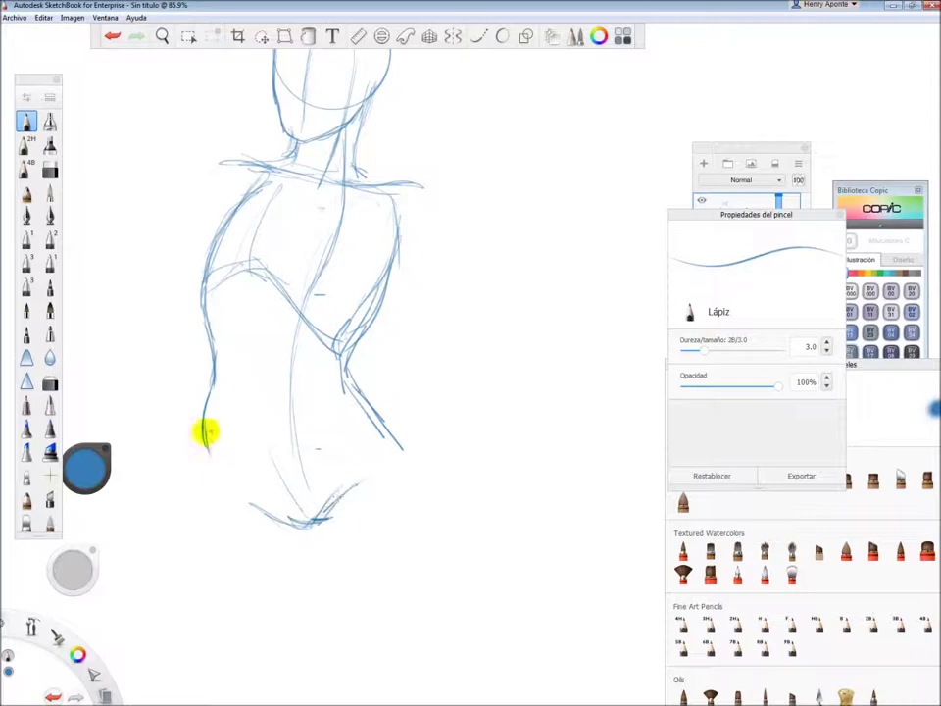
# Sketch the waist and hip contours, the pelvis wedge and the start of both outer thighs below the torso.
pyautogui.click(162, 36)
pyautogui.moveTo(458, 336)
pyautogui.mouseDown()
pyautogui.moveTo(407, 365)
pyautogui.moveTo(356, 377)
pyautogui.mouseUp()
pyautogui.moveTo(286, 488); pyautogui.dragTo(294, 534)
pyautogui.moveTo(480, 343); pyautogui.dragTo(489, 457)
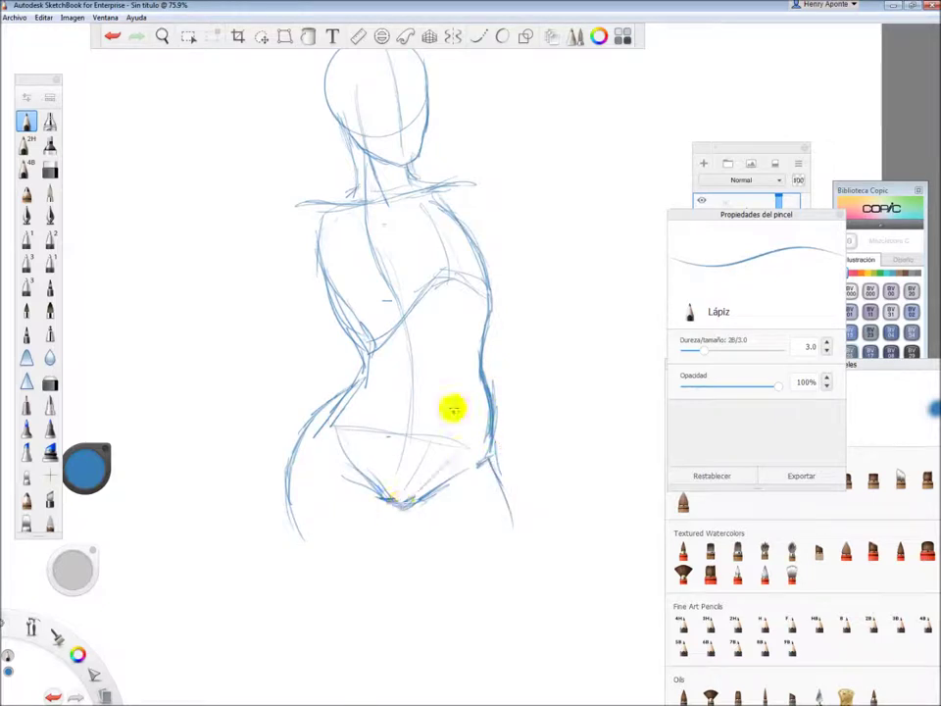
# Use an ellipse guide sized to the head to mark head-height intervals down the leg area below the pelvis.
pyautogui.scroll(-3, 462, 445)
pyautogui.click(381, 36)
pyautogui.moveTo(350, 523); pyautogui.dragTo(389, 106)
pyautogui.moveTo(286, 108); pyautogui.dragTo(320, 119)
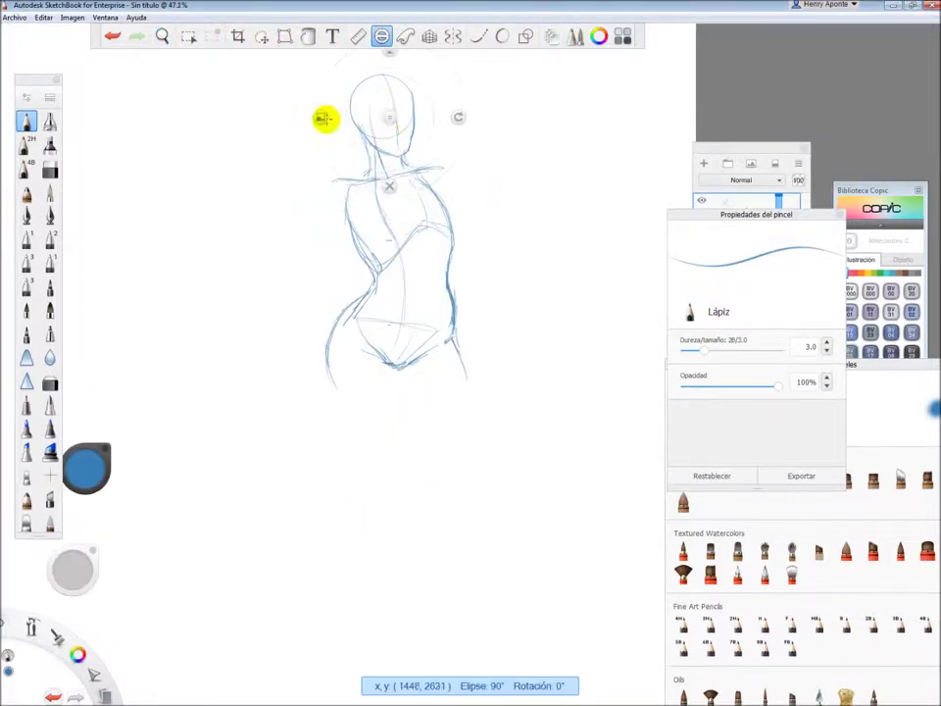
pyautogui.moveTo(384, 118); pyautogui.dragTo(399, 672)
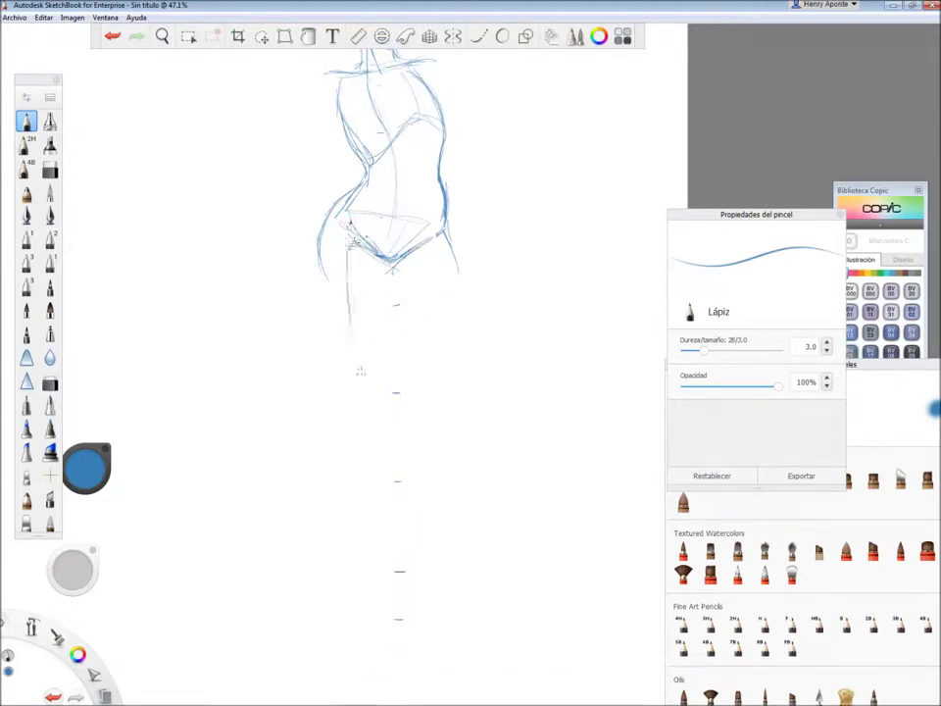
# Sketch both thighs down from the pelvis and rough in the knees as loose circles.
pyautogui.moveTo(381, 365); pyautogui.dragTo(384, 412)
pyautogui.click(324, 262)
pyautogui.moveTo(319, 263); pyautogui.dragTo(392, 291)
pyautogui.click(390, 292)
pyautogui.moveTo(472, 358); pyautogui.dragTo(465, 387)
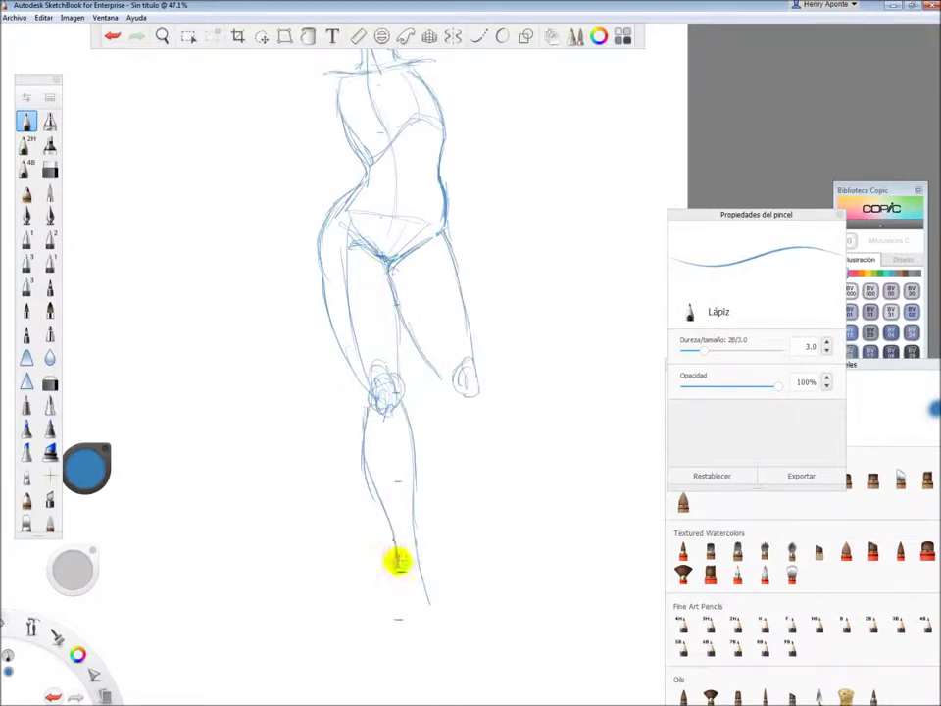
# Rework the supporting leg's calf and ankle contours with eraser and pencil, and sketch its foot.
pyautogui.moveTo(395, 562); pyautogui.dragTo(437, 609)
pyautogui.press('space')
pyautogui.moveTo(469, 369)
pyautogui.mouseDown()
pyautogui.moveTo(430, 483)
pyautogui.moveTo(168, 523)
pyautogui.mouseUp()
pyautogui.press('e')
pyautogui.moveTo(443, 603)
pyautogui.mouseDown()
pyautogui.moveTo(413, 554)
pyautogui.moveTo(422, 414)
pyautogui.moveTo(415, 476)
pyautogui.moveTo(365, 394)
pyautogui.moveTo(381, 503)
pyautogui.moveTo(400, 385)
pyautogui.mouseUp()
pyautogui.press('e')
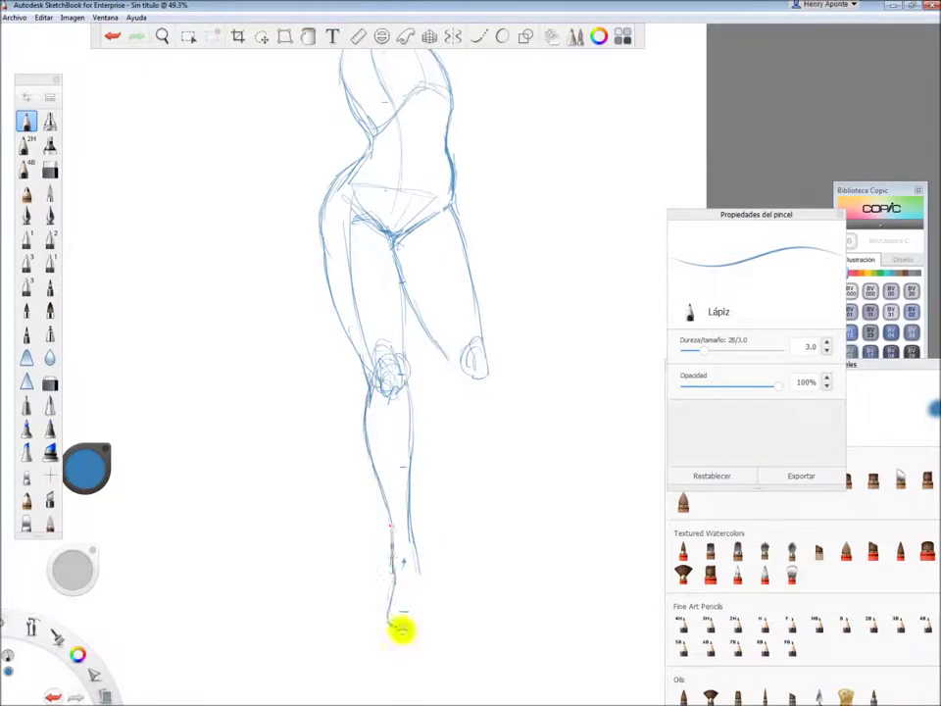
pyautogui.scroll(-2, 412, 474)
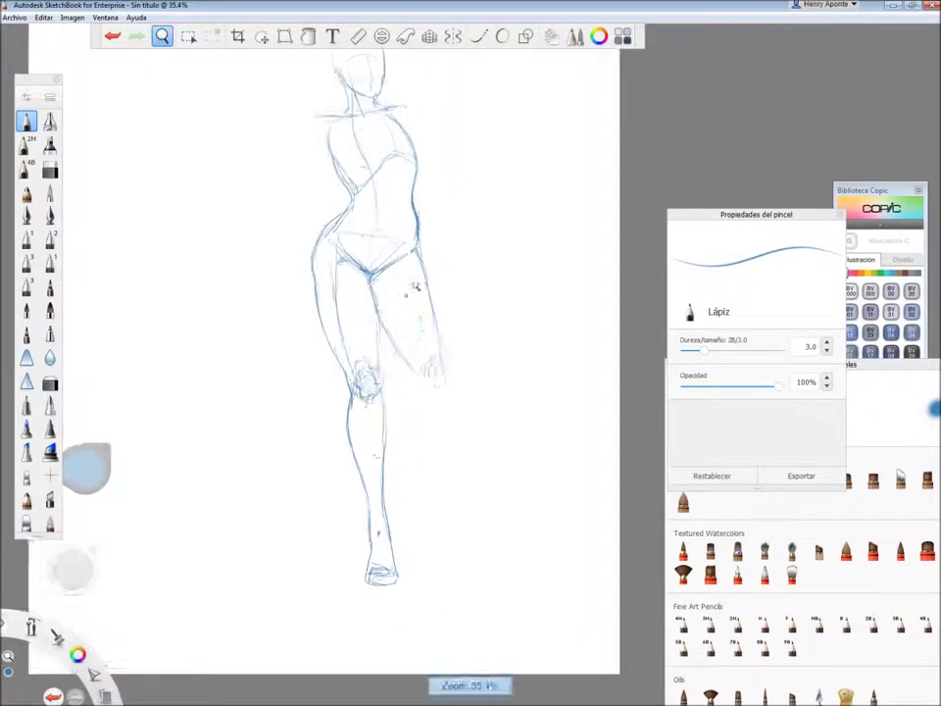
# Select the supporting leg's shin and foot with a rectangle, nudge them slightly upward and deselect.
pyautogui.press('m')
pyautogui.moveTo(396, 422); pyautogui.dragTo(326, 592)
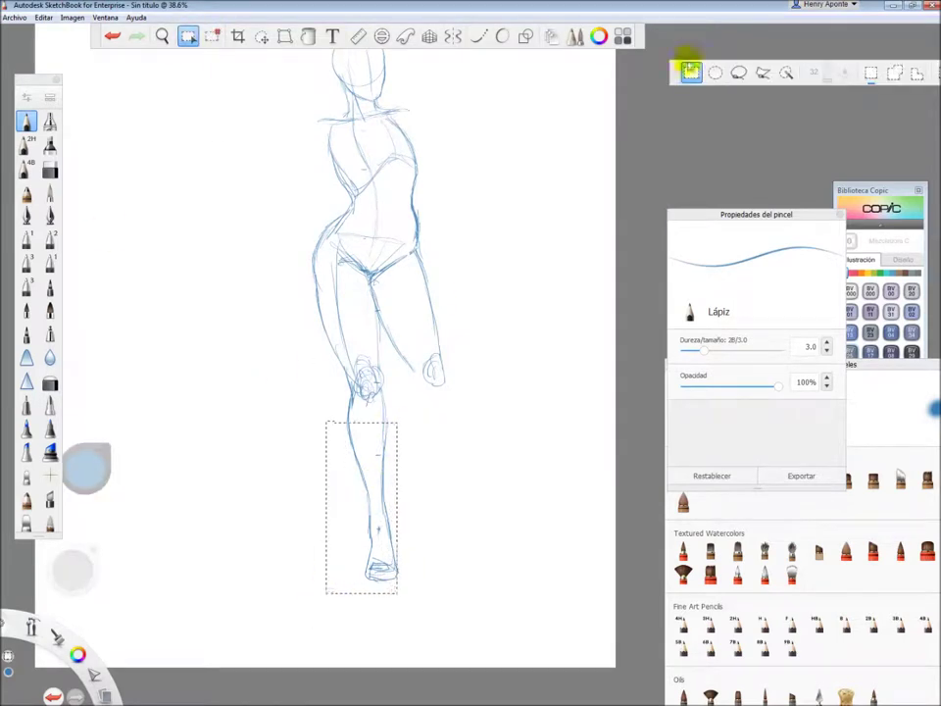
pyautogui.moveTo(413, 508); pyautogui.dragTo(412, 501)
pyautogui.press('Escape')
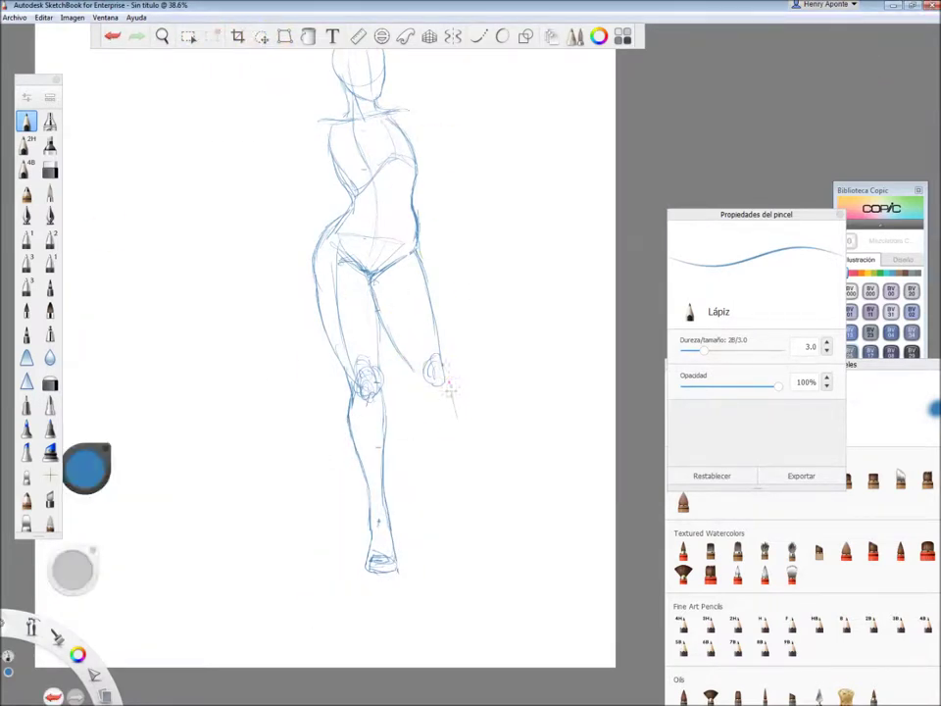
# Sketch the extended leg's calf and high-heeled foot, and the arm hanging beside the torso with its hand.
pyautogui.moveTo(476, 545); pyautogui.dragTo(501, 566)
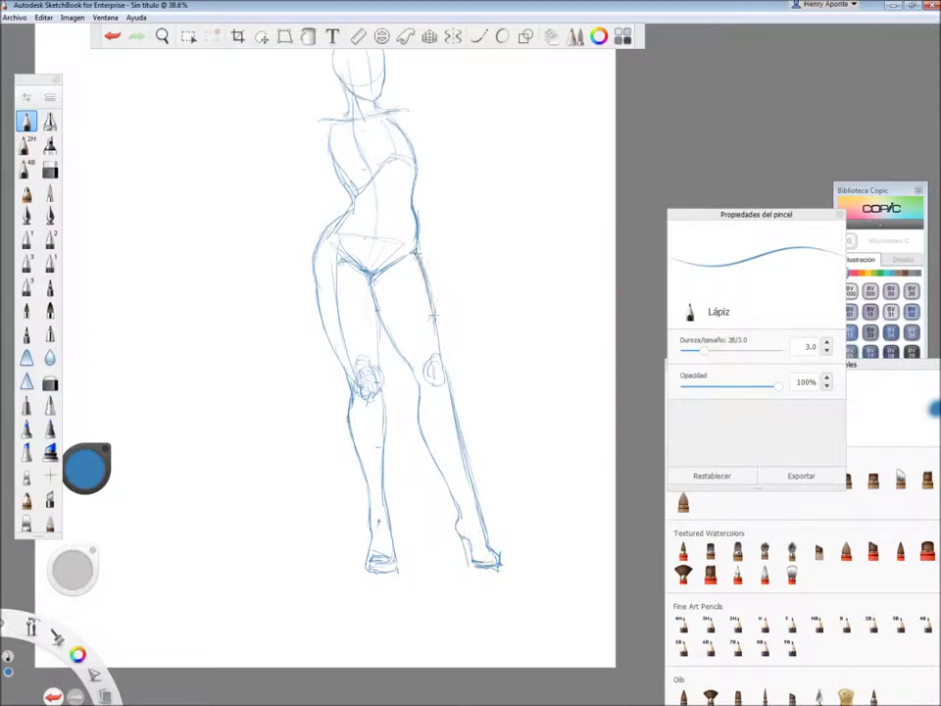
pyautogui.moveTo(399, 350); pyautogui.dragTo(363, 323)
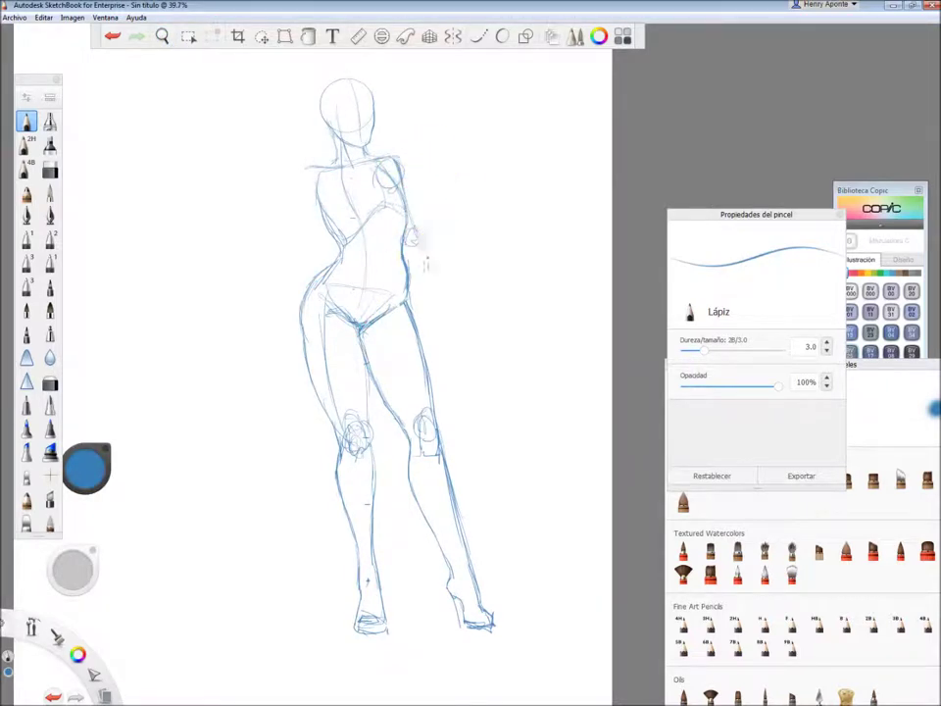
pyautogui.moveTo(438, 330); pyautogui.dragTo(455, 329)
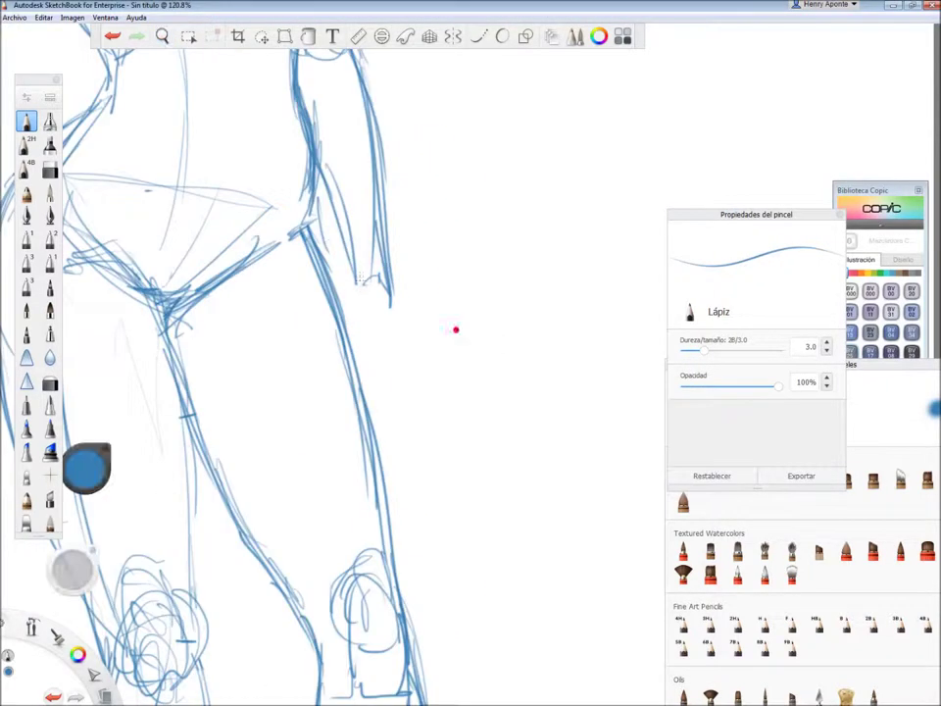
pyautogui.moveTo(382, 359)
pyautogui.mouseDown()
pyautogui.moveTo(375, 339)
pyautogui.moveTo(427, 463)
pyautogui.moveTo(432, 432)
pyautogui.mouseUp()
# Mirror the canvas horizontally, try a quick transform on the figure, and mirror the canvas back.
pyautogui.click(69, 17)
pyautogui.moveTo(461, 323); pyautogui.dragTo(485, 343)
pyautogui.click(262, 36)
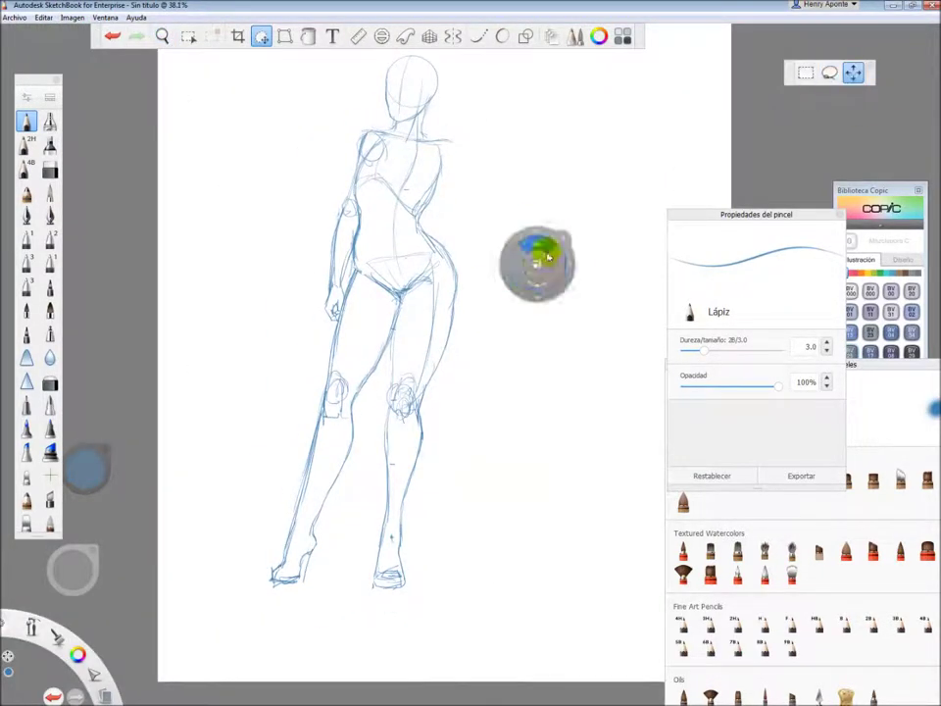
pyautogui.click(539, 372)
pyautogui.click(70, 16)
# Sketch the bent raised arm with its elbow, forearm and hand beside the head, plus a hair line behind the head.
pyautogui.click(161, 36)
pyautogui.moveTo(405, 204)
pyautogui.mouseDown()
pyautogui.moveTo(375, 250)
pyautogui.moveTo(424, 204)
pyautogui.moveTo(353, 175)
pyautogui.mouseUp()
pyautogui.moveTo(410, 145)
pyautogui.mouseDown()
pyautogui.moveTo(311, 187)
pyautogui.moveTo(365, 179)
pyautogui.moveTo(357, 221)
pyautogui.moveTo(391, 238)
pyautogui.moveTo(376, 268)
pyautogui.moveTo(419, 202)
pyautogui.mouseUp()
pyautogui.moveTo(421, 283)
pyautogui.mouseDown()
pyautogui.moveTo(395, 261)
pyautogui.moveTo(376, 177)
pyautogui.mouseUp()
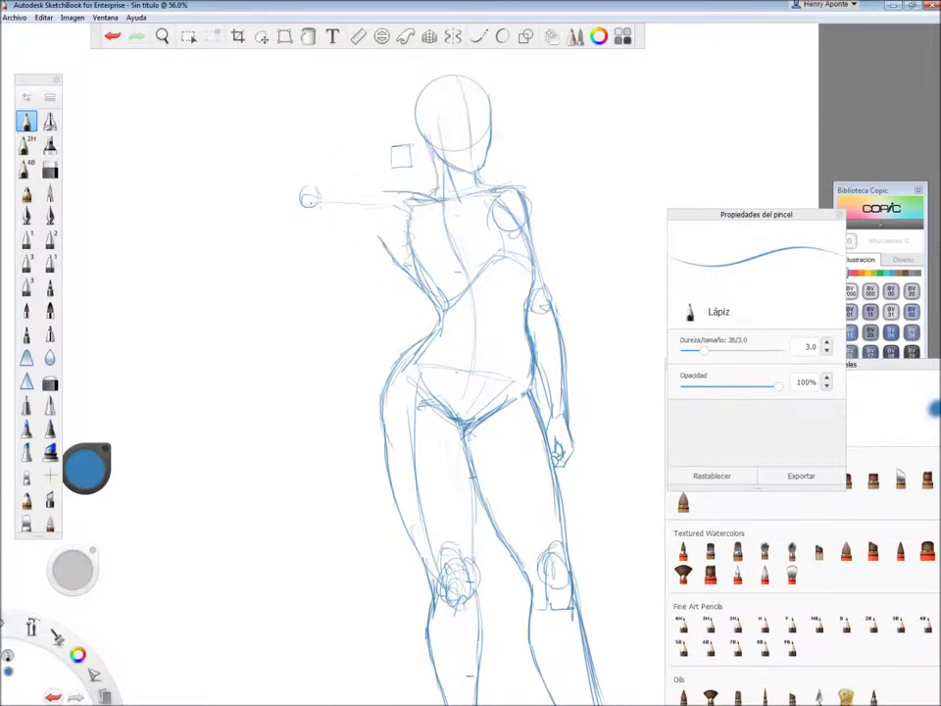
pyautogui.moveTo(389, 192)
pyautogui.mouseDown()
pyautogui.moveTo(350, 182)
pyautogui.moveTo(366, 154)
pyautogui.mouseUp()
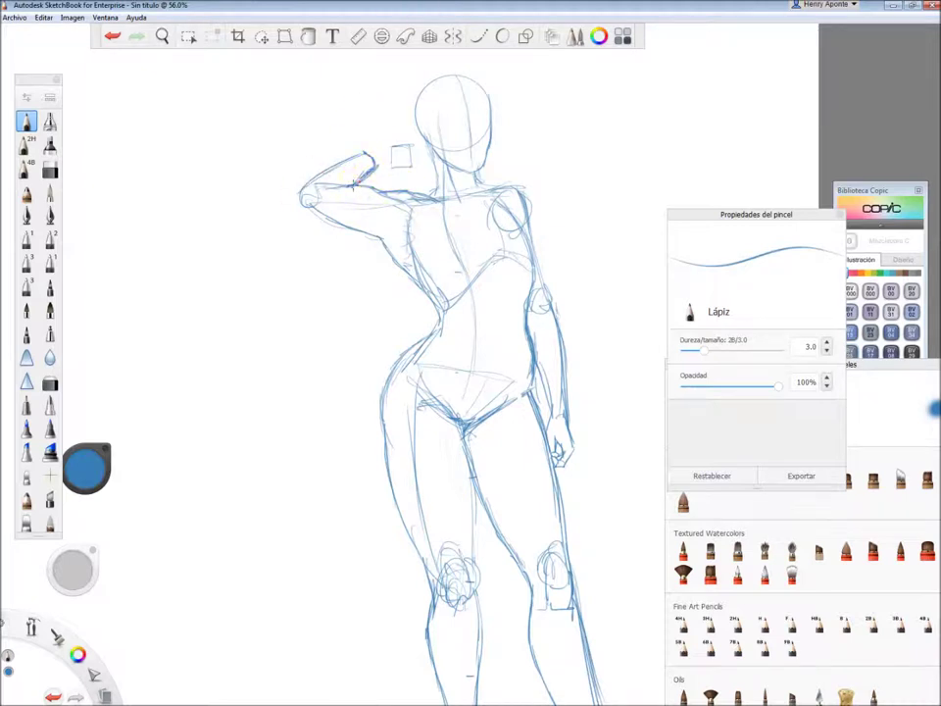
pyautogui.moveTo(398, 158); pyautogui.dragTo(512, 255)
pyautogui.moveTo(402, 88); pyautogui.dragTo(402, 155)
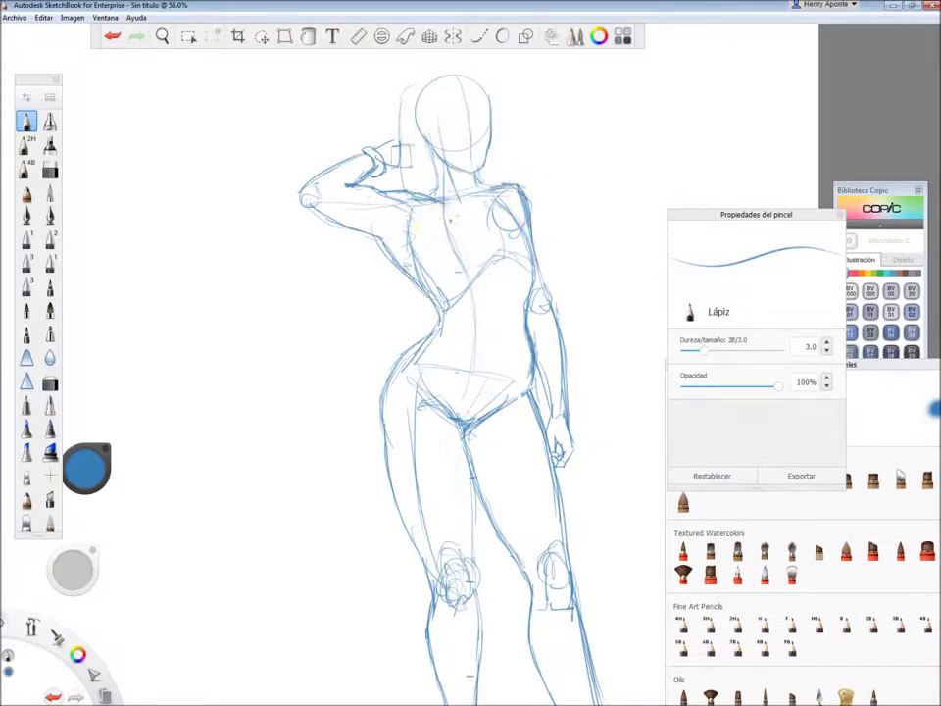
# Mirror the canvas horizontally and sketch the bust contours with slanted guide lines across the chest.
pyautogui.moveTo(448, 270)
pyautogui.mouseDown()
pyautogui.moveTo(556, 218)
pyautogui.moveTo(539, 195)
pyautogui.mouseUp()
pyautogui.click(72, 17)
pyautogui.click(94, 132)
pyautogui.moveTo(324, 254); pyautogui.dragTo(329, 251)
pyautogui.moveTo(423, 231); pyautogui.dragTo(409, 204)
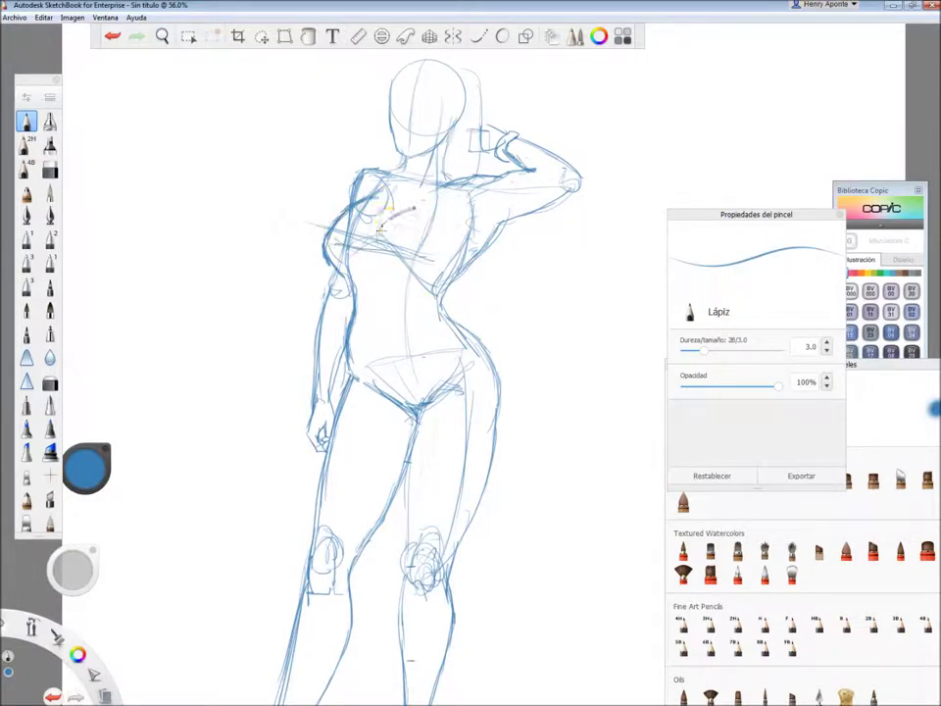
pyautogui.moveTo(373, 251); pyautogui.dragTo(356, 247)
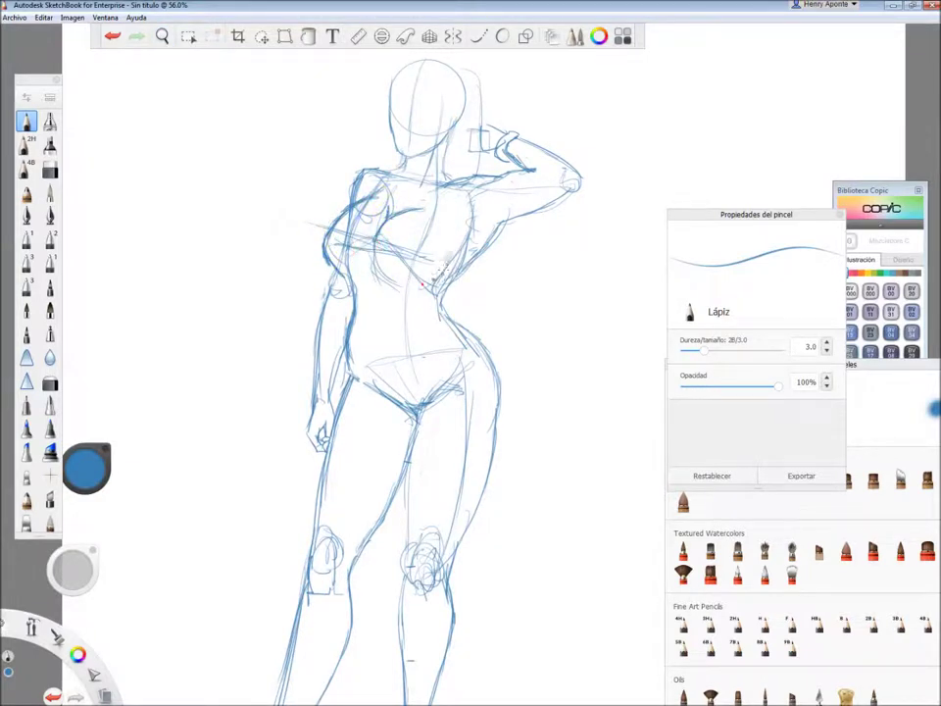
# Reinforce the hanging arm's contours and add shaping lines around the raised arm's armpit.
pyautogui.scroll(-2, 443, 182)
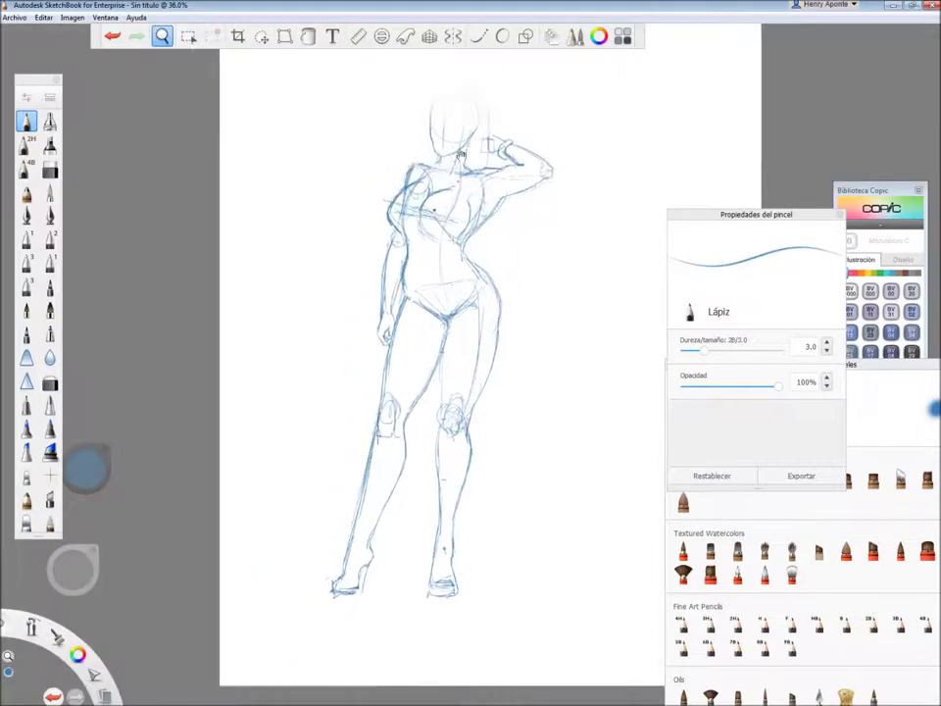
pyautogui.scroll(5, 392, 196)
pyautogui.click(261, 36)
pyautogui.moveTo(416, 289)
pyautogui.mouseDown()
pyautogui.moveTo(273, 325)
pyautogui.moveTo(255, 294)
pyautogui.mouseUp()
pyautogui.press('space')
pyautogui.moveTo(368, 216)
pyautogui.mouseDown()
pyautogui.moveTo(423, 270)
pyautogui.moveTo(395, 274)
pyautogui.mouseUp()
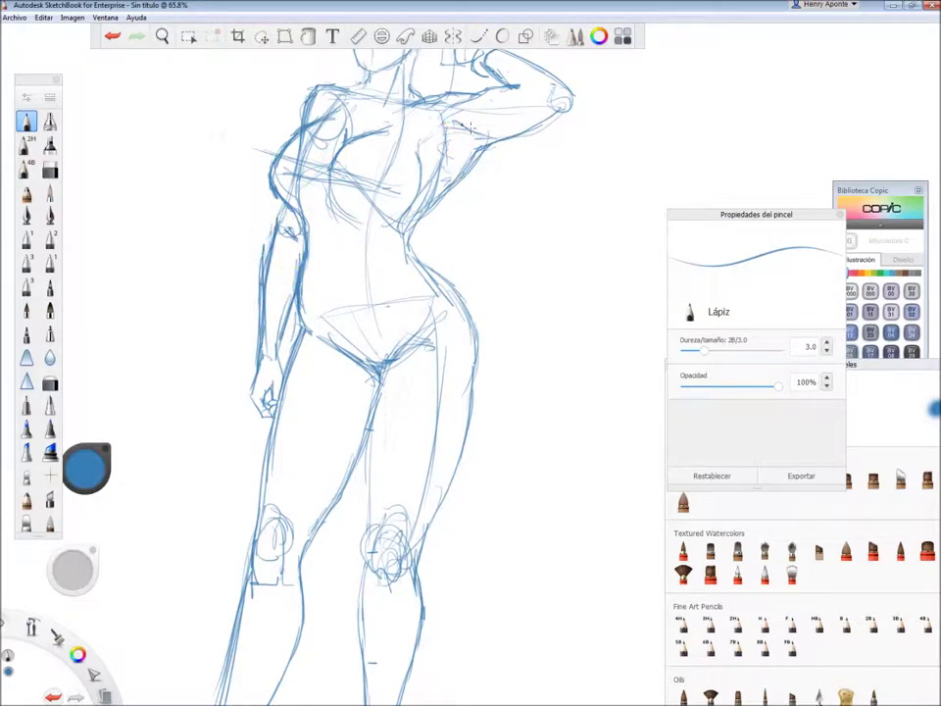
pyautogui.scroll(2, 468, 130)
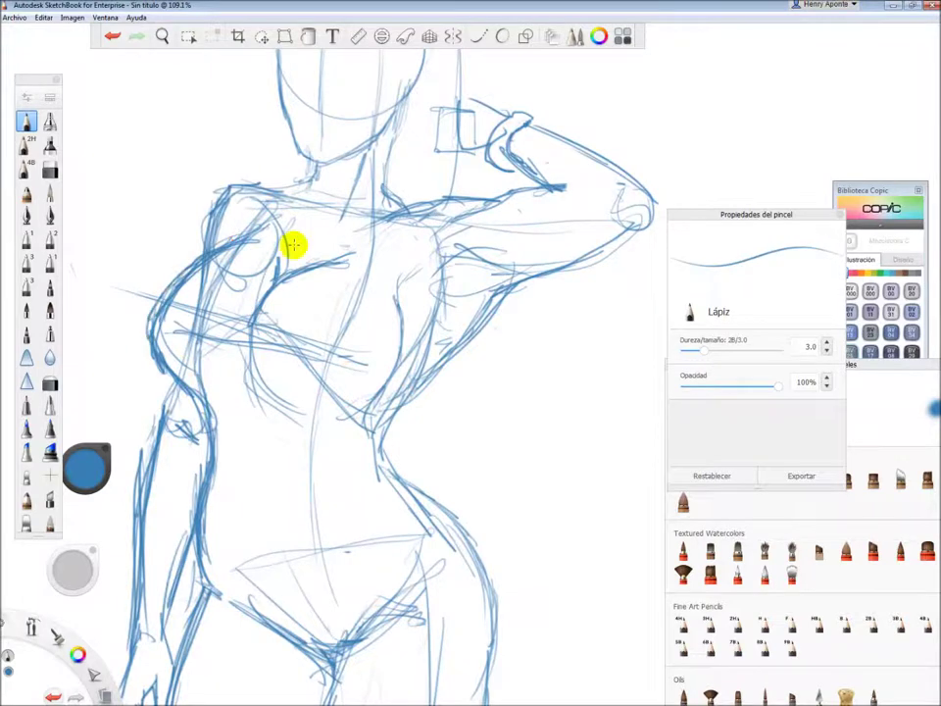
# Sketch the face's eye line and curved centre line, and a small hair bun at the back of the head.
pyautogui.scroll(2, 294, 245)
pyautogui.moveTo(318, 196); pyautogui.dragTo(422, 192)
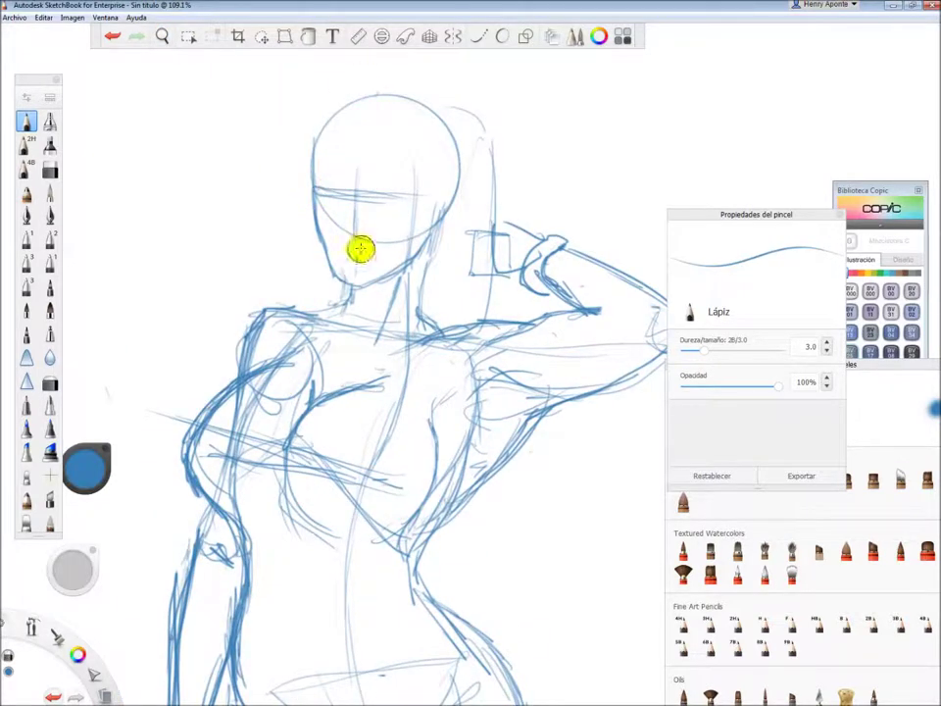
pyautogui.click(356, 283)
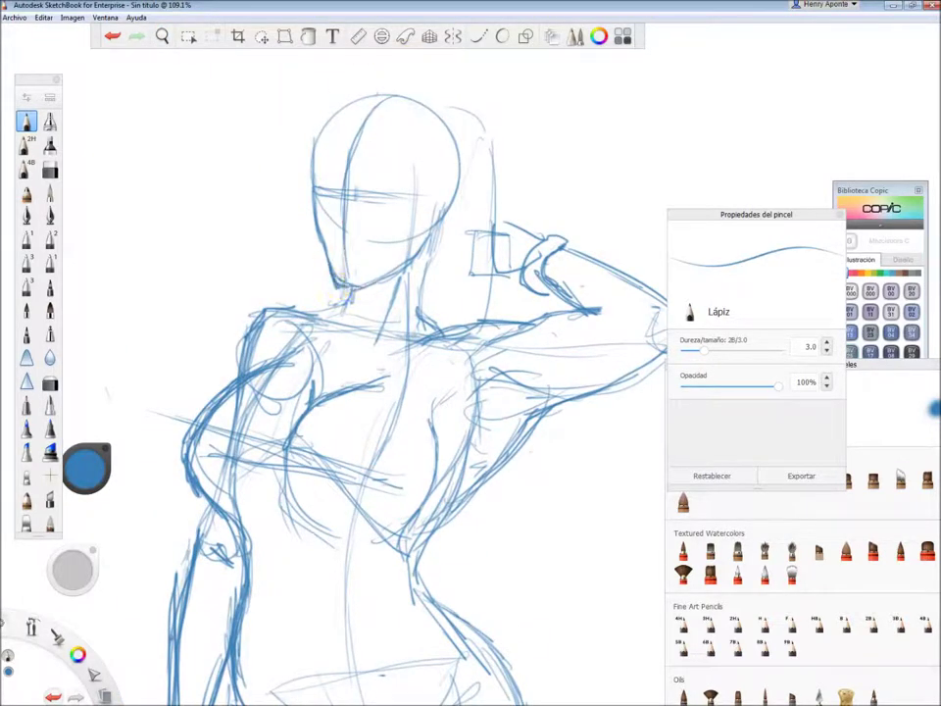
pyautogui.moveTo(475, 86); pyautogui.dragTo(509, 132)
pyautogui.press('space')
pyautogui.moveTo(425, 415)
pyautogui.mouseDown()
pyautogui.moveTo(397, 281)
pyautogui.moveTo(369, 435)
pyautogui.moveTo(416, 248)
pyautogui.mouseUp()
pyautogui.press('space')
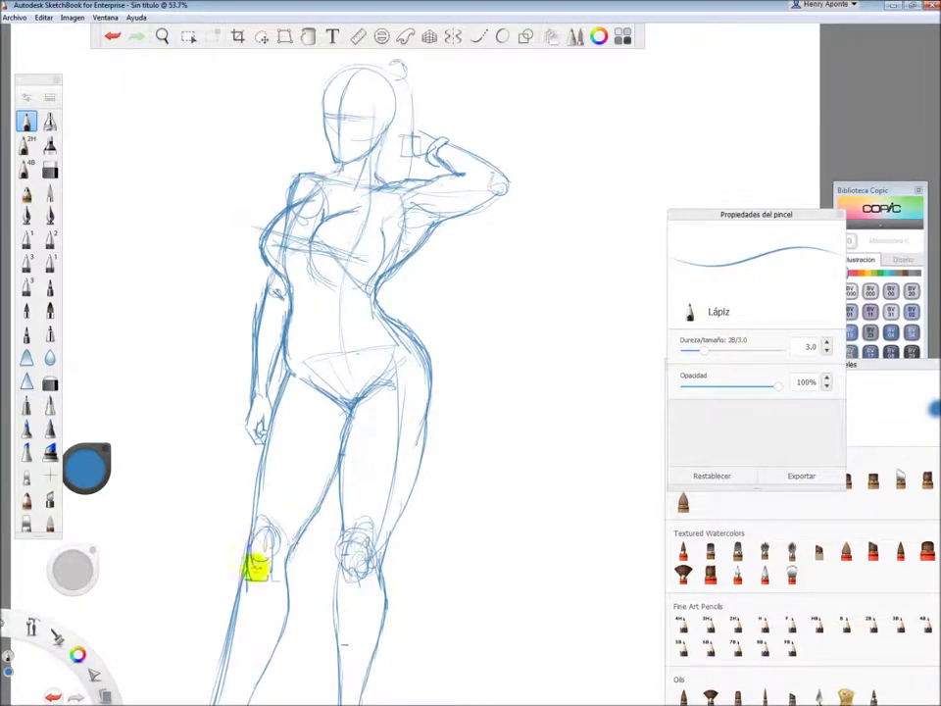
# Lower the opacity of sketch layer Capa1 and prepare layer Capa2 for clean lines in Copic B37 Antwerp Blue.
pyautogui.click(623, 36)
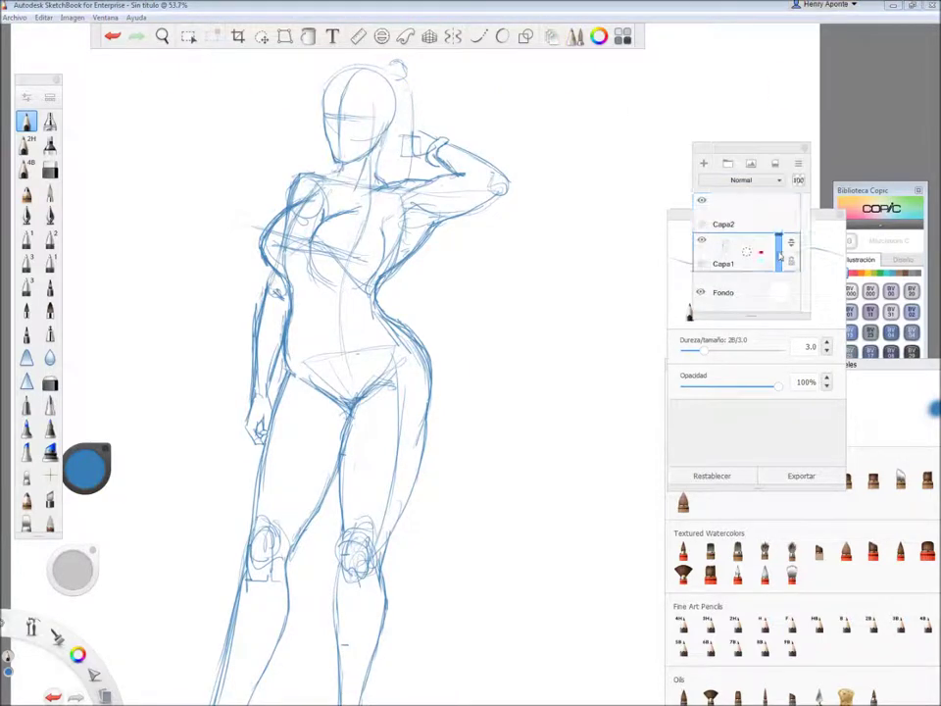
pyautogui.moveTo(782, 264); pyautogui.dragTo(773, 322)
pyautogui.click(861, 232)
pyautogui.click(889, 538)
# Draw the clean face contour on Capa2 from the forehead past the cheek and around the chin and jaw.
pyautogui.press('space')
pyautogui.moveTo(362, 316)
pyautogui.mouseDown()
pyautogui.moveTo(341, 113)
pyautogui.moveTo(310, 172)
pyautogui.moveTo(309, 282)
pyautogui.mouseUp()
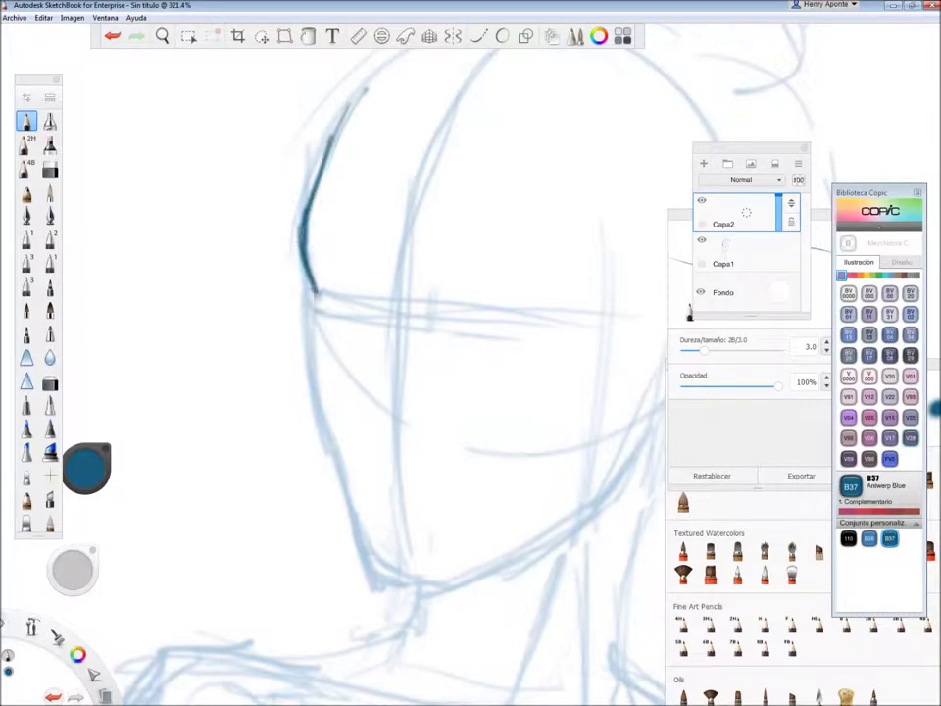
pyautogui.moveTo(307, 385)
pyautogui.mouseDown()
pyautogui.moveTo(350, 504)
pyautogui.moveTo(357, 563)
pyautogui.moveTo(399, 588)
pyautogui.mouseUp()
pyautogui.hotkey('ctrl', 'z')
pyautogui.moveTo(441, 539)
pyautogui.mouseDown()
pyautogui.moveTo(412, 587)
pyautogui.moveTo(519, 561)
pyautogui.moveTo(605, 428)
pyautogui.moveTo(637, 417)
pyautogui.mouseUp()
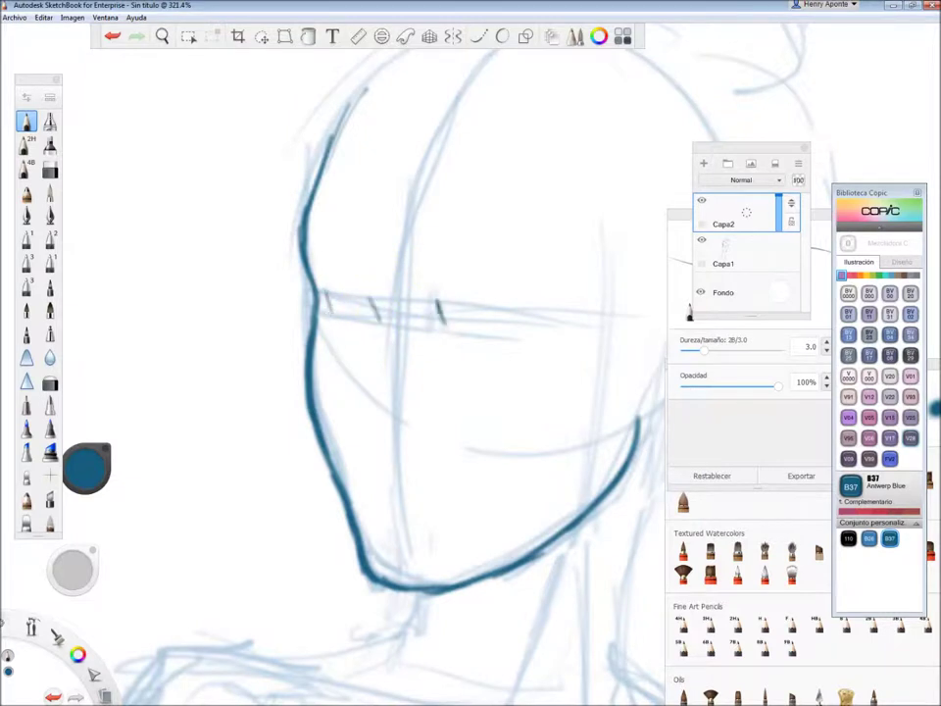
# Mark the eye corners on the eye line and draw both eye outlines with thick upper lids and lashes.
pyautogui.moveTo(375, 305); pyautogui.dragTo(378, 312)
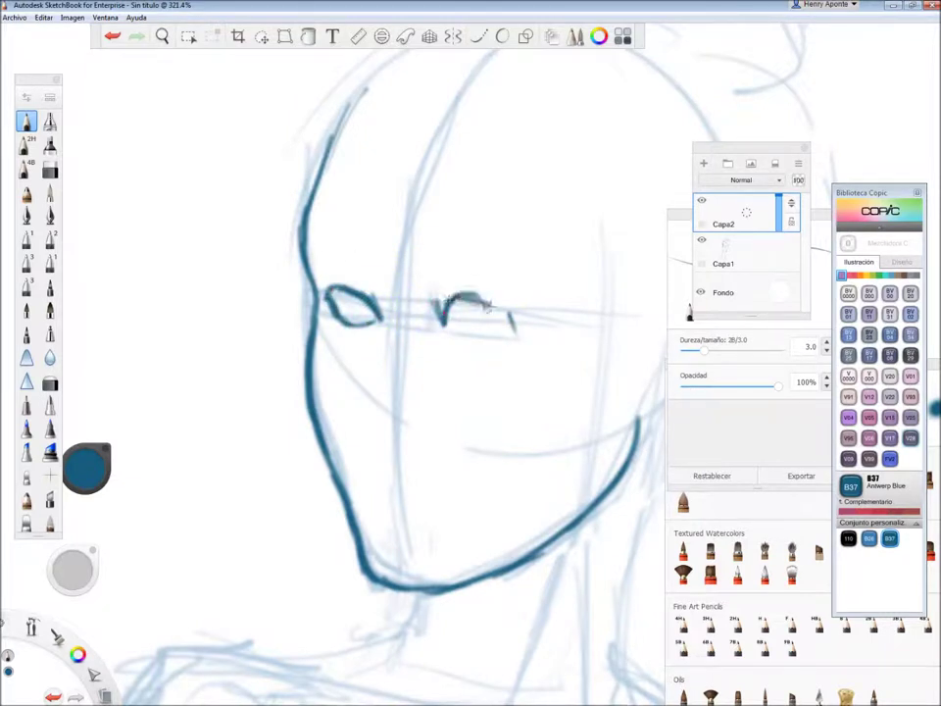
pyautogui.moveTo(483, 306)
pyautogui.mouseDown()
pyautogui.moveTo(509, 323)
pyautogui.moveTo(474, 340)
pyautogui.mouseUp()
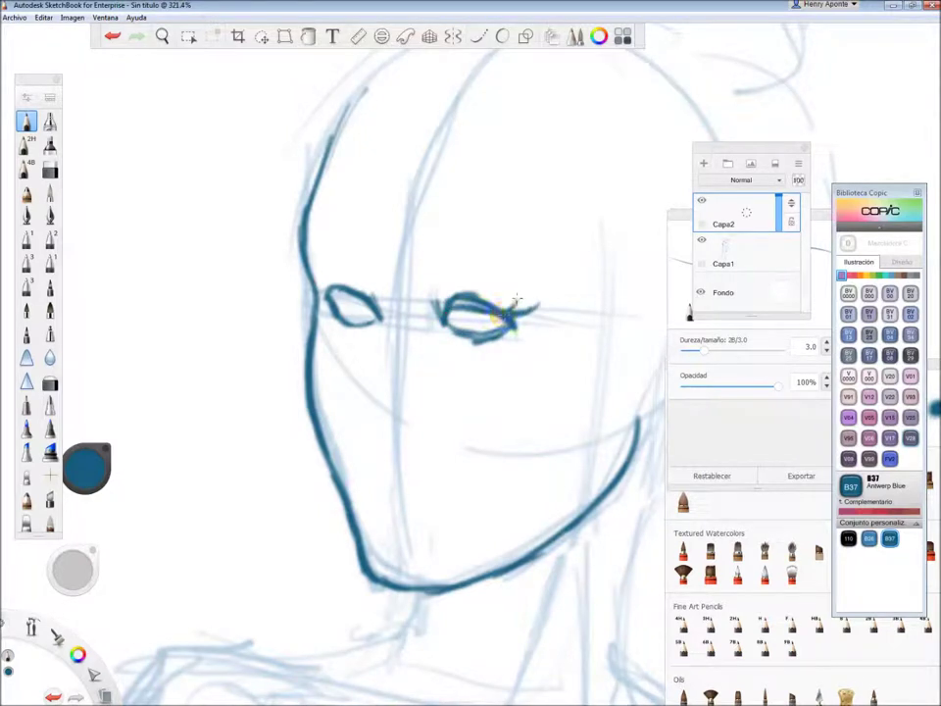
pyautogui.moveTo(516, 298); pyautogui.dragTo(534, 307)
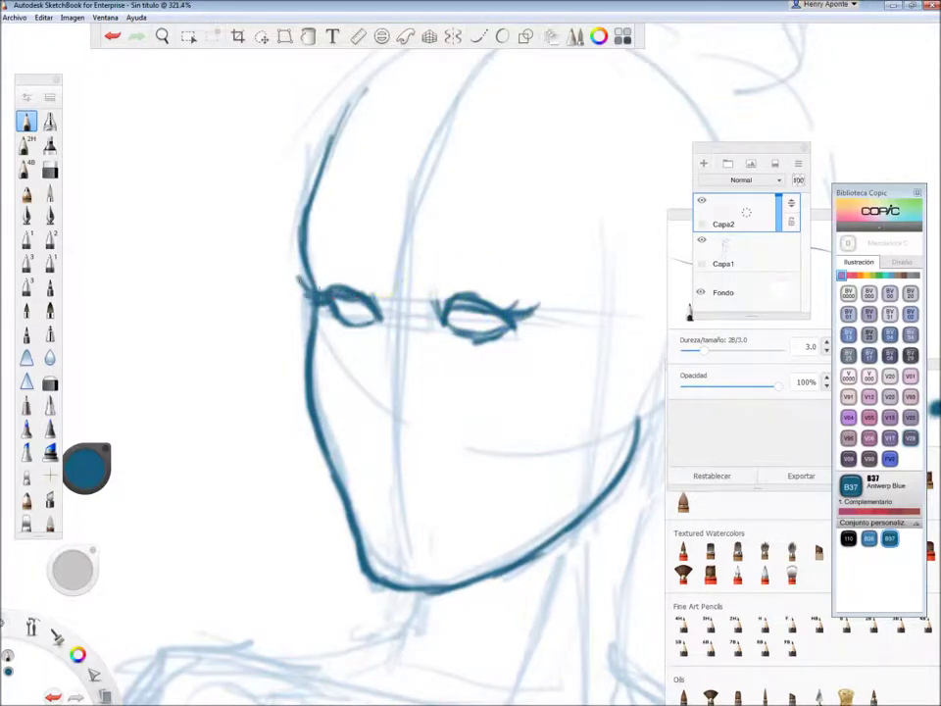
pyautogui.click(438, 308)
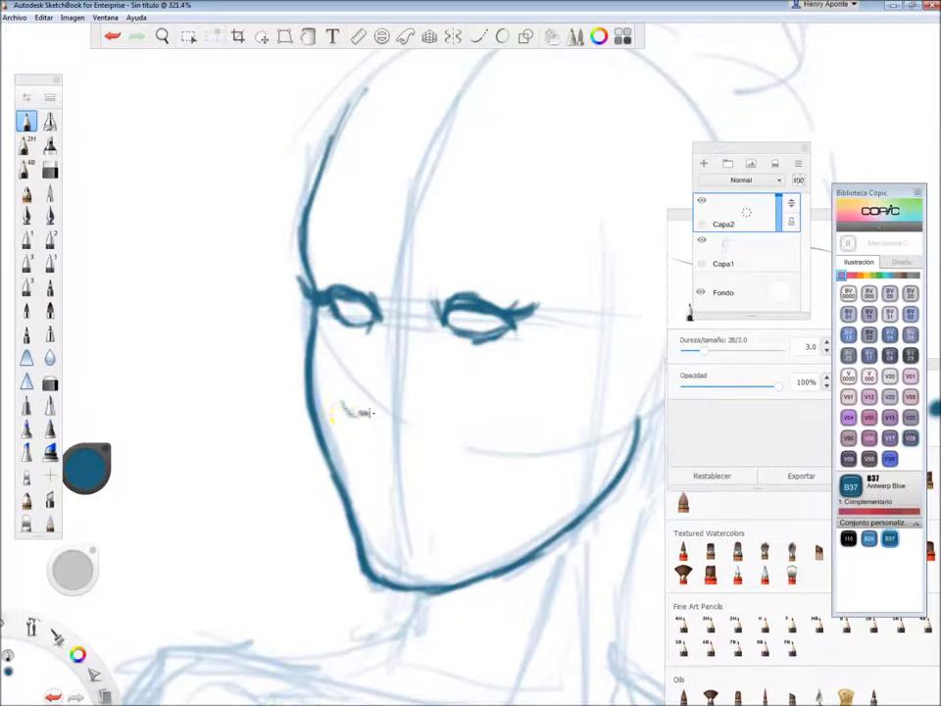
# Draw the nose bridge, tip and nostrils, and add both eyebrows above the eyes.
pyautogui.moveTo(375, 418); pyautogui.dragTo(412, 422)
pyautogui.moveTo(345, 388); pyautogui.dragTo(361, 359)
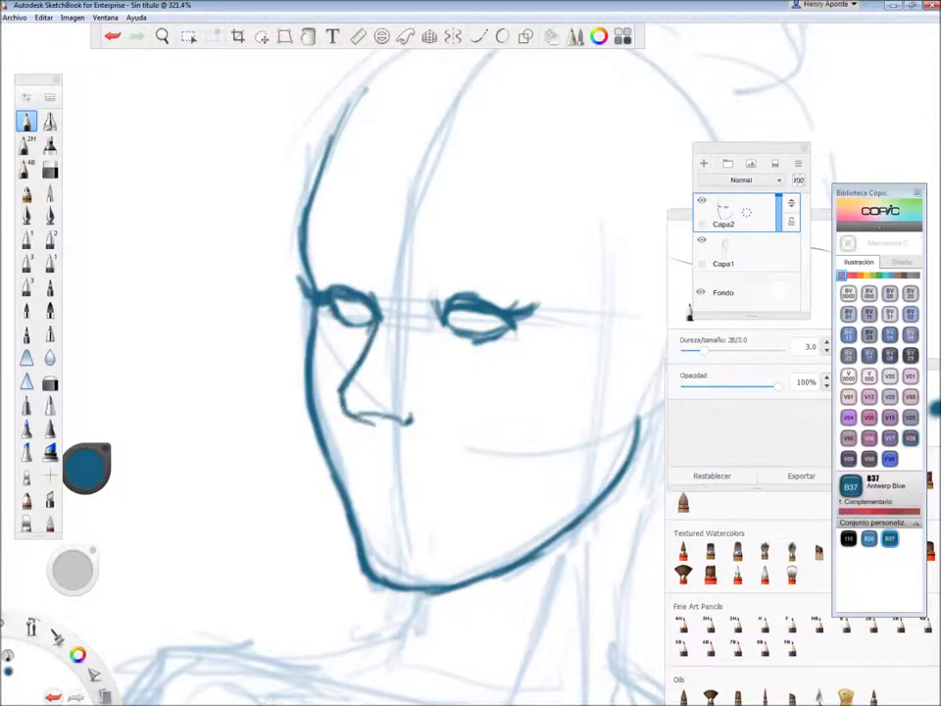
pyautogui.moveTo(428, 271)
pyautogui.mouseDown()
pyautogui.moveTo(484, 258)
pyautogui.moveTo(542, 267)
pyautogui.mouseUp()
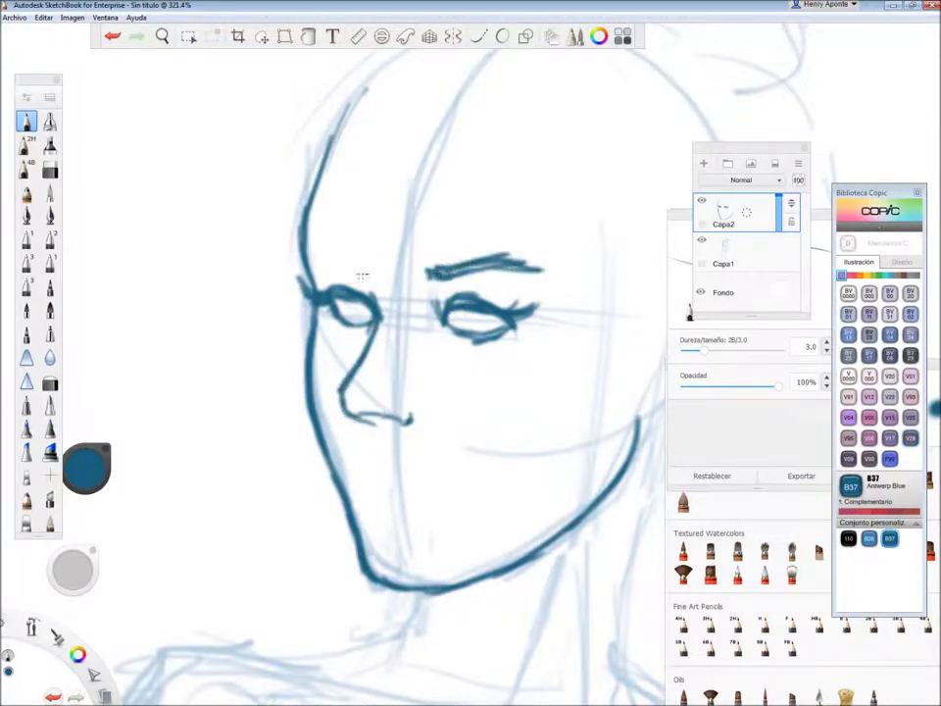
pyautogui.moveTo(411, 421); pyautogui.dragTo(403, 403)
pyautogui.click(368, 424)
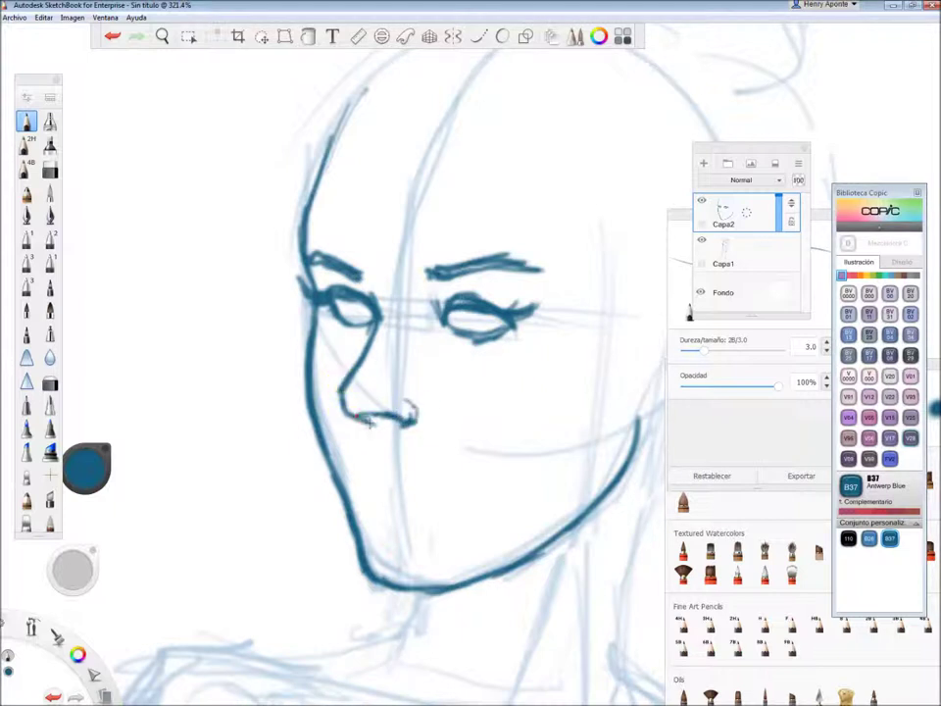
# Draw the upper and lower lips below the nose and fill in the irises of the eyes.
pyautogui.moveTo(356, 441)
pyautogui.mouseDown()
pyautogui.moveTo(397, 452)
pyautogui.moveTo(441, 482)
pyautogui.mouseUp()
pyautogui.moveTo(359, 445)
pyautogui.mouseDown()
pyautogui.moveTo(415, 481)
pyautogui.moveTo(371, 507)
pyautogui.moveTo(453, 482)
pyautogui.mouseUp()
pyautogui.moveTo(453, 313); pyautogui.dragTo(505, 325)
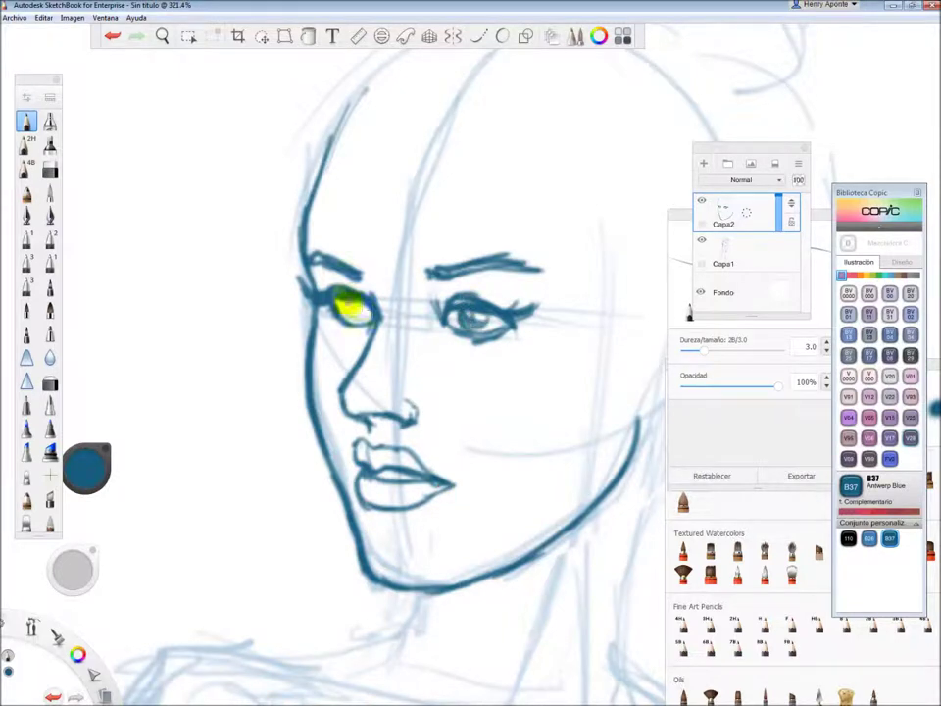
# Draw the ear, the back of the neck and short hair strokes in front of the ear.
pyautogui.click(71, 17)
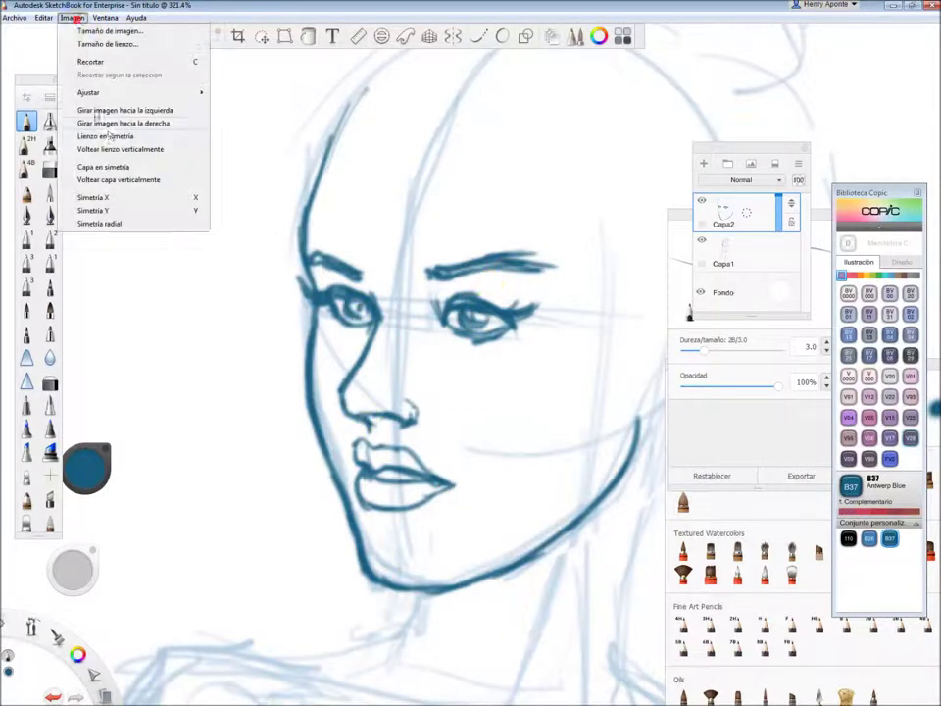
pyautogui.click(162, 37)
pyautogui.moveTo(472, 384)
pyautogui.mouseDown()
pyautogui.moveTo(565, 243)
pyautogui.moveTo(526, 290)
pyautogui.moveTo(525, 193)
pyautogui.moveTo(376, 380)
pyautogui.moveTo(392, 443)
pyautogui.mouseUp()
pyautogui.moveTo(305, 388)
pyautogui.mouseDown()
pyautogui.moveTo(290, 424)
pyautogui.moveTo(218, 246)
pyautogui.mouseUp()
pyautogui.moveTo(192, 194); pyautogui.dragTo(256, 299)
pyautogui.hotkey('ctrl', 'z')
pyautogui.moveTo(391, 410)
pyautogui.mouseDown()
pyautogui.moveTo(441, 475)
pyautogui.moveTo(397, 499)
pyautogui.moveTo(362, 429)
pyautogui.moveTo(417, 341)
pyautogui.mouseUp()
pyautogui.moveTo(360, 436)
pyautogui.mouseDown()
pyautogui.moveTo(425, 338)
pyautogui.moveTo(453, 416)
pyautogui.mouseUp()
# Add hair strands along the hairline from forehead to temple and draw the outer contour of the skull.
pyautogui.moveTo(110, 237)
pyautogui.mouseDown()
pyautogui.moveTo(181, 165)
pyautogui.moveTo(116, 233)
pyautogui.mouseUp()
pyautogui.moveTo(228, 168); pyautogui.dragTo(157, 221)
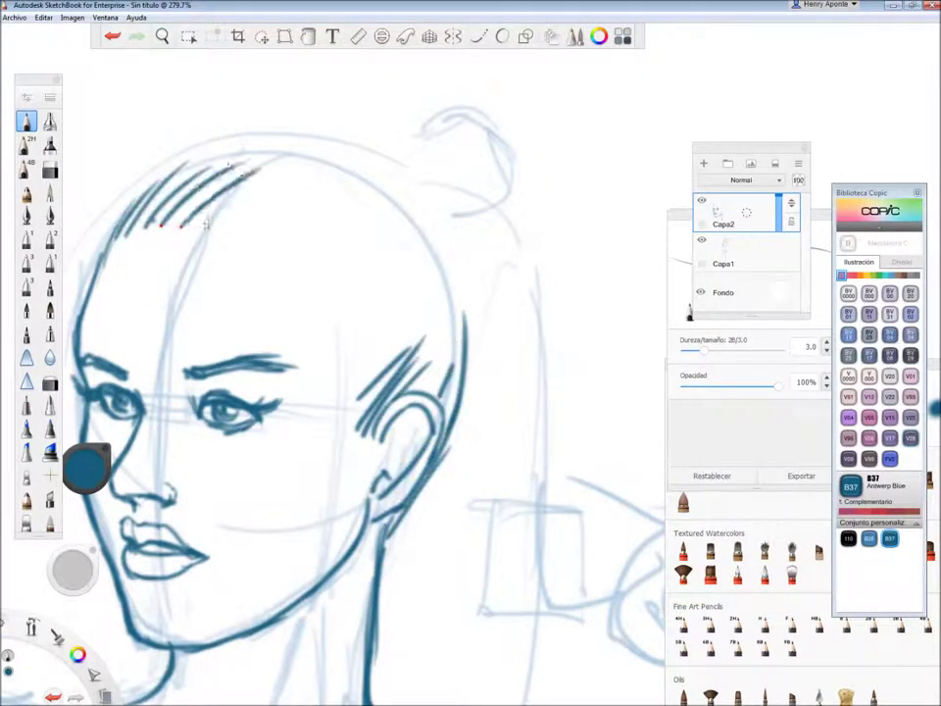
pyautogui.moveTo(93, 240)
pyautogui.mouseDown()
pyautogui.moveTo(245, 137)
pyautogui.moveTo(462, 215)
pyautogui.moveTo(482, 294)
pyautogui.mouseUp()
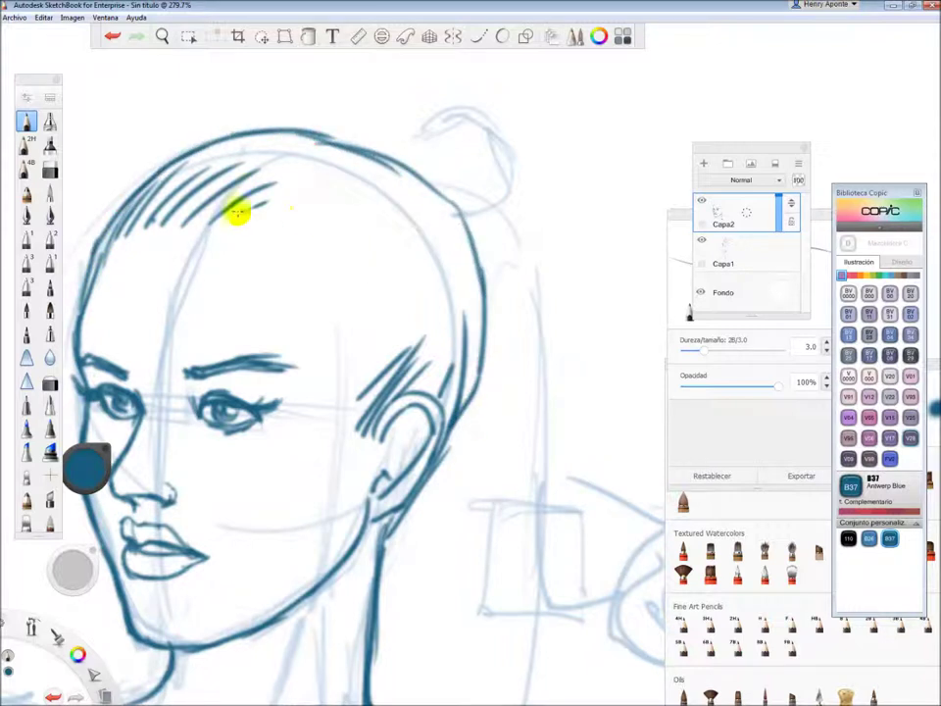
pyautogui.moveTo(294, 196); pyautogui.dragTo(235, 228)
pyautogui.moveTo(353, 233); pyautogui.dragTo(311, 256)
pyautogui.moveTo(392, 294); pyautogui.dragTo(345, 326)
# Draw the gathered hair knot at the back of the crown with curved strands.
pyautogui.moveTo(431, 135)
pyautogui.mouseDown()
pyautogui.moveTo(394, 157)
pyautogui.moveTo(504, 182)
pyautogui.mouseUp()
pyautogui.moveTo(431, 182); pyautogui.dragTo(461, 126)
pyautogui.moveTo(453, 196); pyautogui.dragTo(486, 127)
pyautogui.moveTo(472, 221); pyautogui.dragTo(509, 162)
# Outline the long ponytail falling behind the neck to the shoulder and fill it with long vertical strands.
pyautogui.moveTo(460, 118)
pyautogui.mouseDown()
pyautogui.moveTo(436, 59)
pyautogui.moveTo(576, 483)
pyautogui.mouseUp()
pyautogui.moveTo(553, 329); pyautogui.dragTo(548, 137)
pyautogui.moveTo(354, 352); pyautogui.dragTo(341, 515)
pyautogui.moveTo(364, 372); pyautogui.dragTo(355, 382)
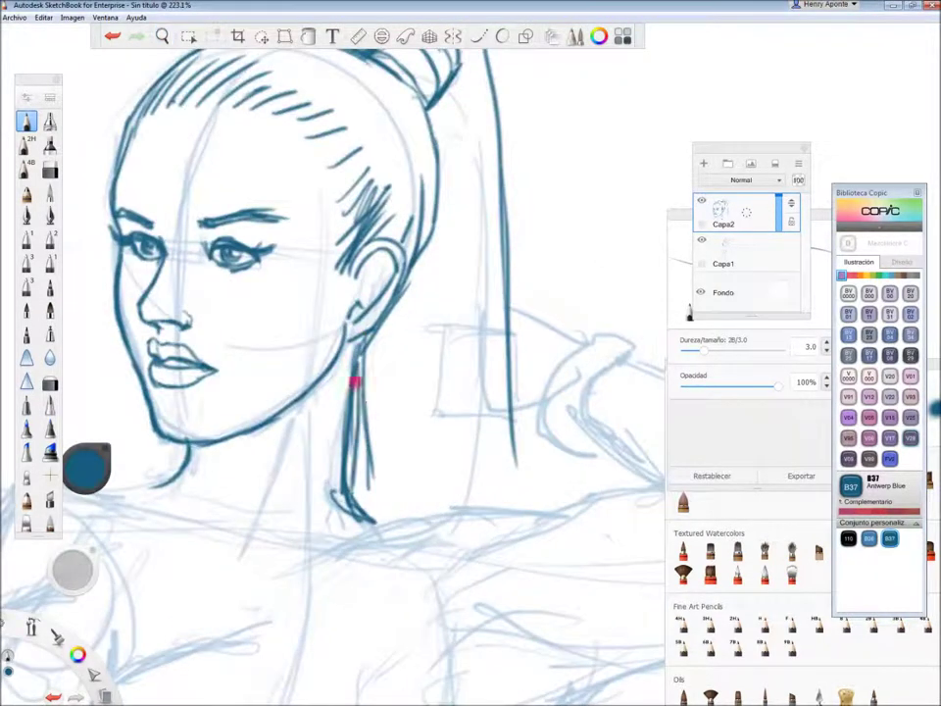
pyautogui.moveTo(428, 117); pyautogui.dragTo(415, 460)
pyautogui.moveTo(461, 98)
pyautogui.mouseDown()
pyautogui.moveTo(458, 470)
pyautogui.moveTo(490, 480)
pyautogui.mouseUp()
pyautogui.moveTo(490, 147); pyautogui.dragTo(534, 505)
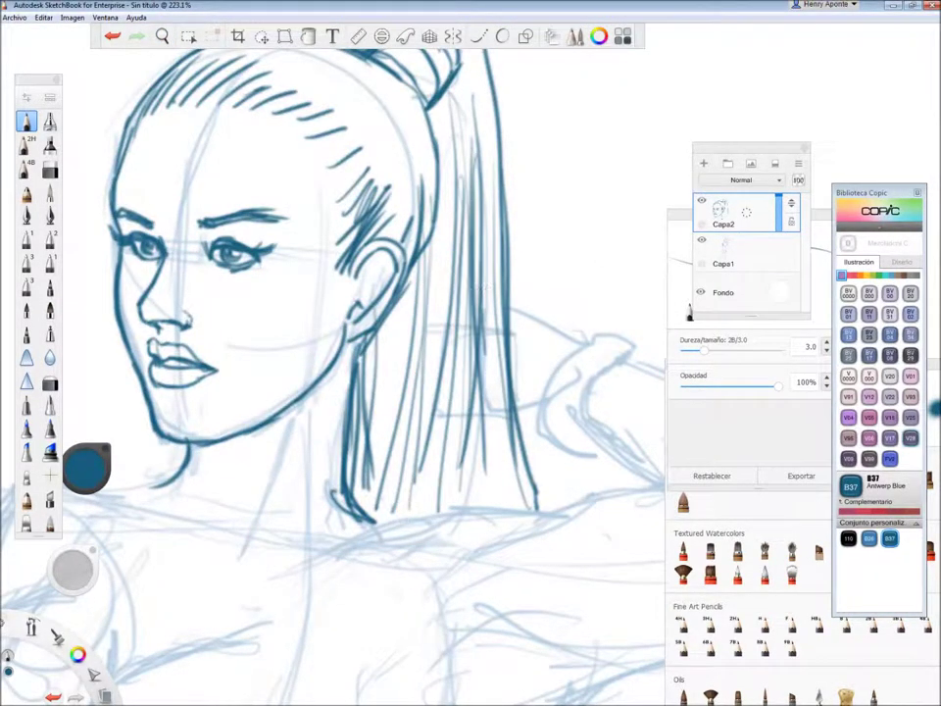
# Draw the neck base, collarbones and shoulder lines, and add the two thin straps running down to the bust.
pyautogui.moveTo(323, 323); pyautogui.dragTo(514, 221)
pyautogui.moveTo(419, 433); pyautogui.dragTo(503, 290)
pyautogui.moveTo(384, 335); pyautogui.dragTo(381, 370)
pyautogui.moveTo(294, 386); pyautogui.dragTo(388, 422)
pyautogui.moveTo(409, 441); pyautogui.dragTo(622, 406)
pyautogui.moveTo(294, 363); pyautogui.dragTo(191, 409)
pyautogui.moveTo(299, 384); pyautogui.dragTo(171, 522)
pyautogui.moveTo(463, 583); pyautogui.dragTo(425, 422)
pyautogui.moveTo(527, 243)
pyautogui.mouseDown()
pyautogui.moveTo(497, 446)
pyautogui.moveTo(480, 449)
pyautogui.moveTo(499, 452)
pyautogui.mouseUp()
pyautogui.scroll(-5, 420, 329)
pyautogui.scroll(1, 413, 394)
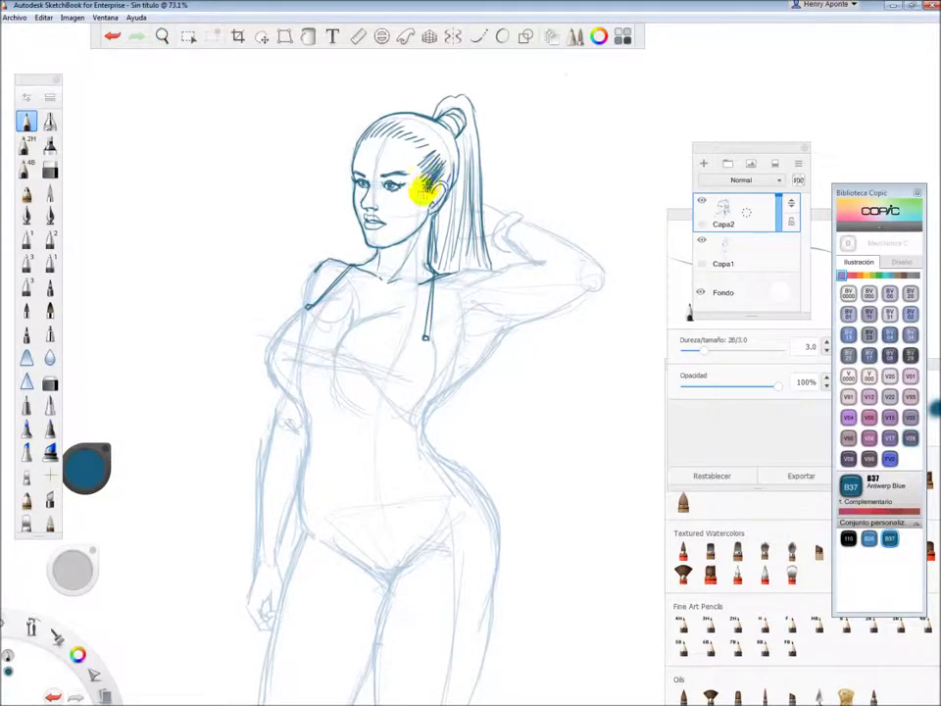
# Draw the outer contour of the bust from the strap to the ribs and start the top's neckline.
pyautogui.scroll(5, 539, 193)
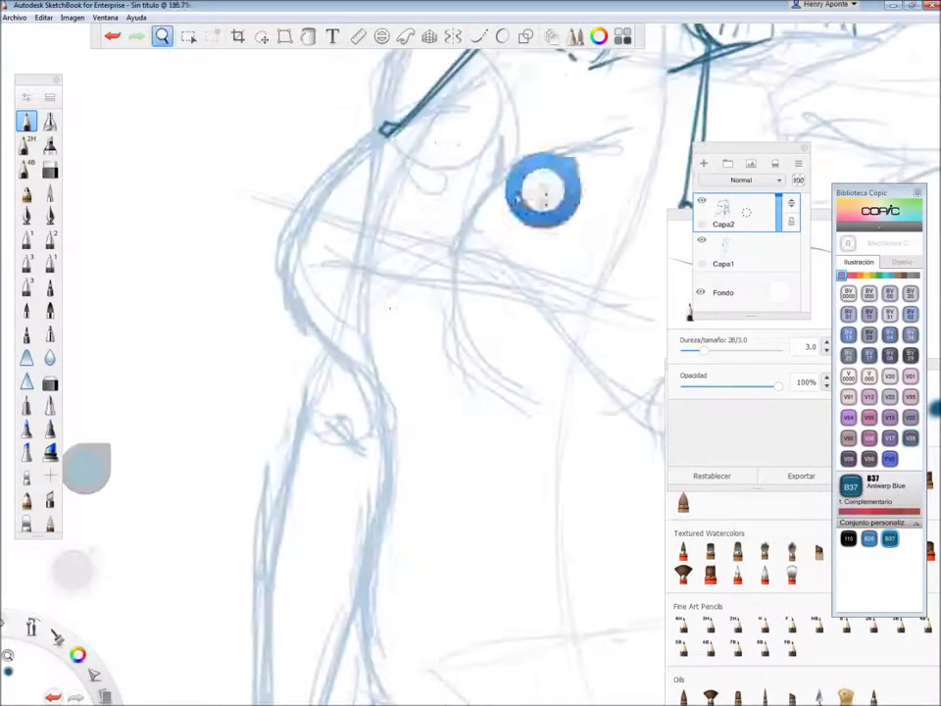
pyautogui.moveTo(321, 174)
pyautogui.mouseDown()
pyautogui.moveTo(286, 240)
pyautogui.moveTo(353, 363)
pyautogui.mouseUp()
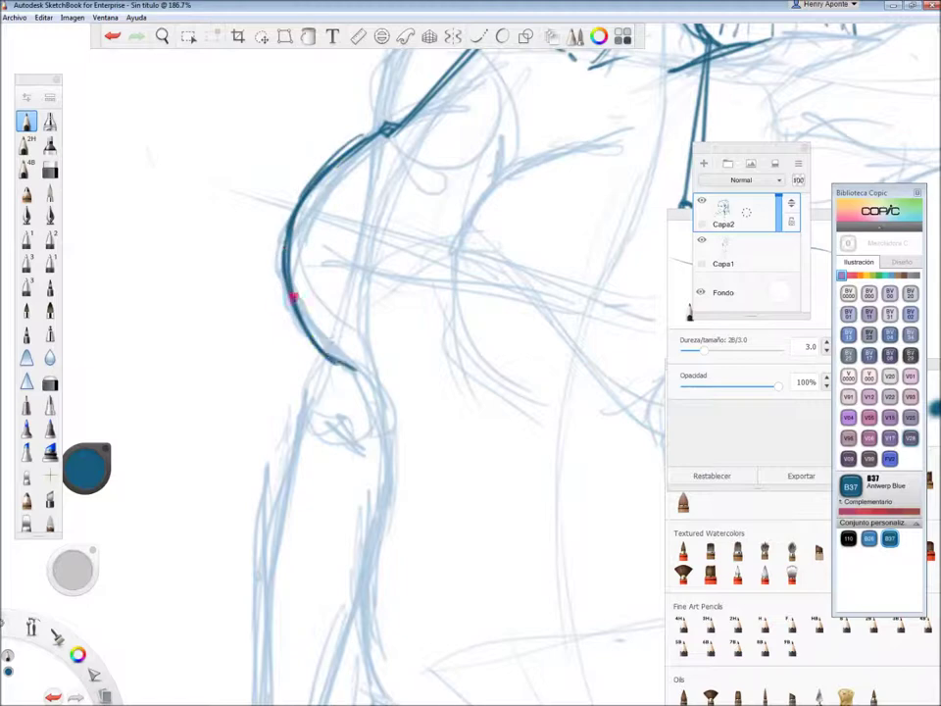
pyautogui.moveTo(299, 203)
pyautogui.mouseDown()
pyautogui.moveTo(387, 130)
pyautogui.moveTo(461, 200)
pyautogui.moveTo(462, 218)
pyautogui.moveTo(618, 194)
pyautogui.mouseUp()
pyautogui.scroll(-5, 496, 294)
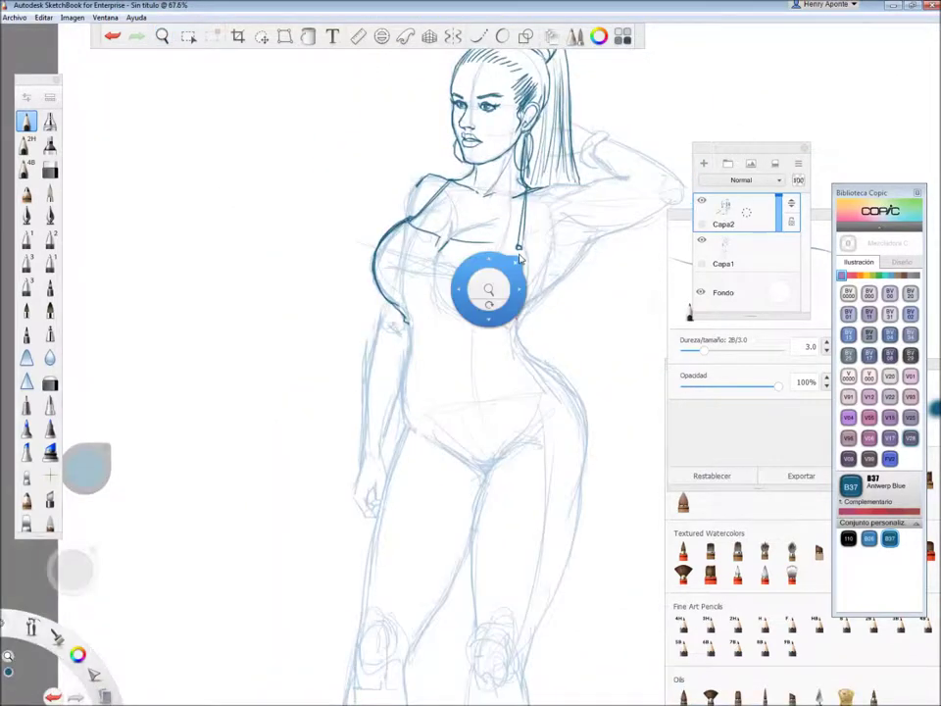
# Complete the top's neckline with a V-shaped notch, and draw its far side and wavy lower hem.
pyautogui.press('space')
pyautogui.scroll(5, 485, 230)
pyautogui.moveTo(424, 284)
pyautogui.mouseDown()
pyautogui.moveTo(362, 286)
pyautogui.moveTo(526, 286)
pyautogui.moveTo(532, 264)
pyautogui.mouseUp()
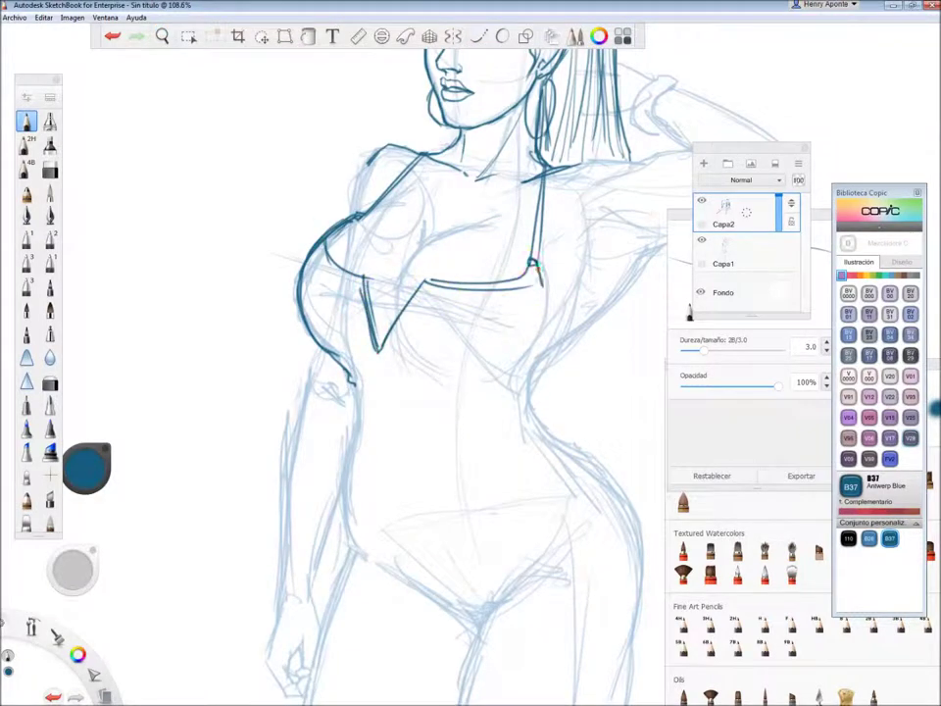
pyautogui.moveTo(530, 380)
pyautogui.mouseDown()
pyautogui.moveTo(504, 396)
pyautogui.moveTo(528, 411)
pyautogui.mouseUp()
pyautogui.moveTo(355, 400); pyautogui.dragTo(529, 411)
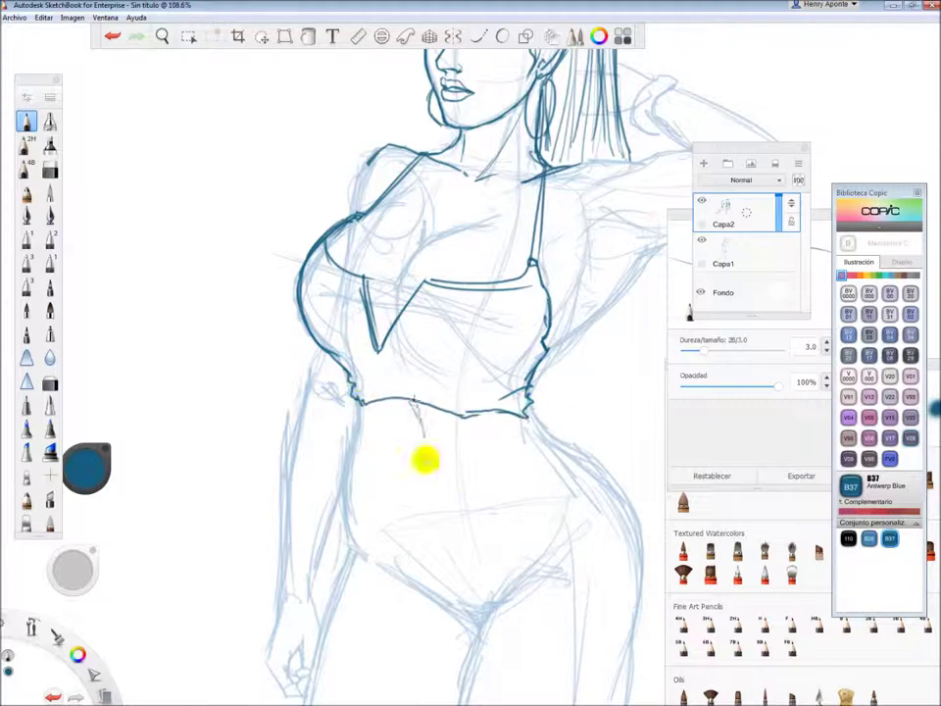
# Add the cleavage curves, the armpit and side torso lines, and the navel with the abdomen line above it.
pyautogui.scroll(-3, 634, 246)
pyautogui.scroll(3, 441, 245)
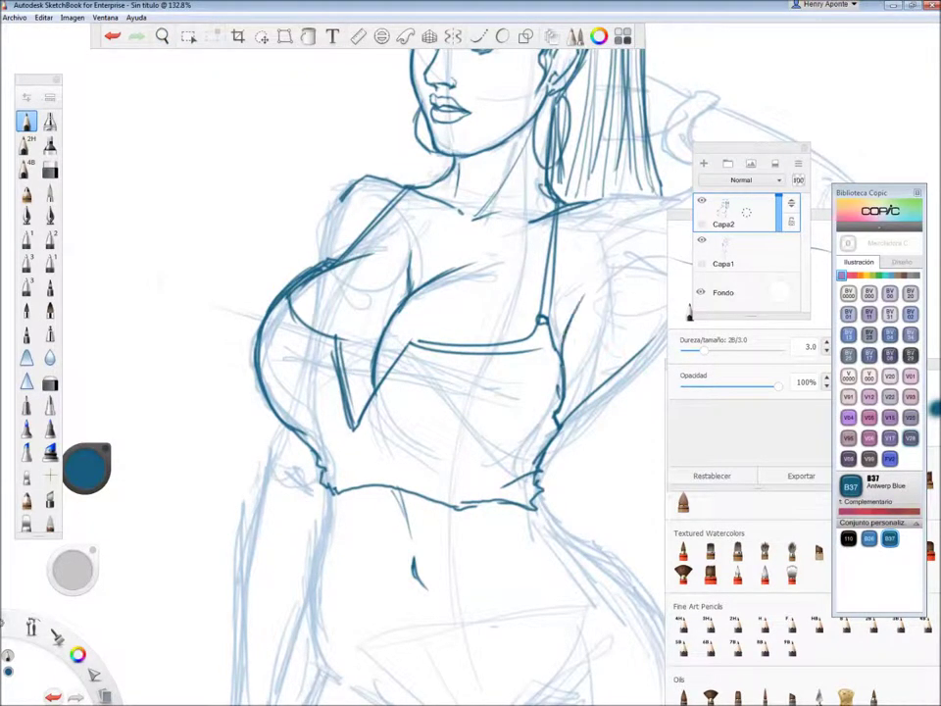
pyautogui.scroll(-3, 378, 311)
pyautogui.scroll(2, 378, 311)
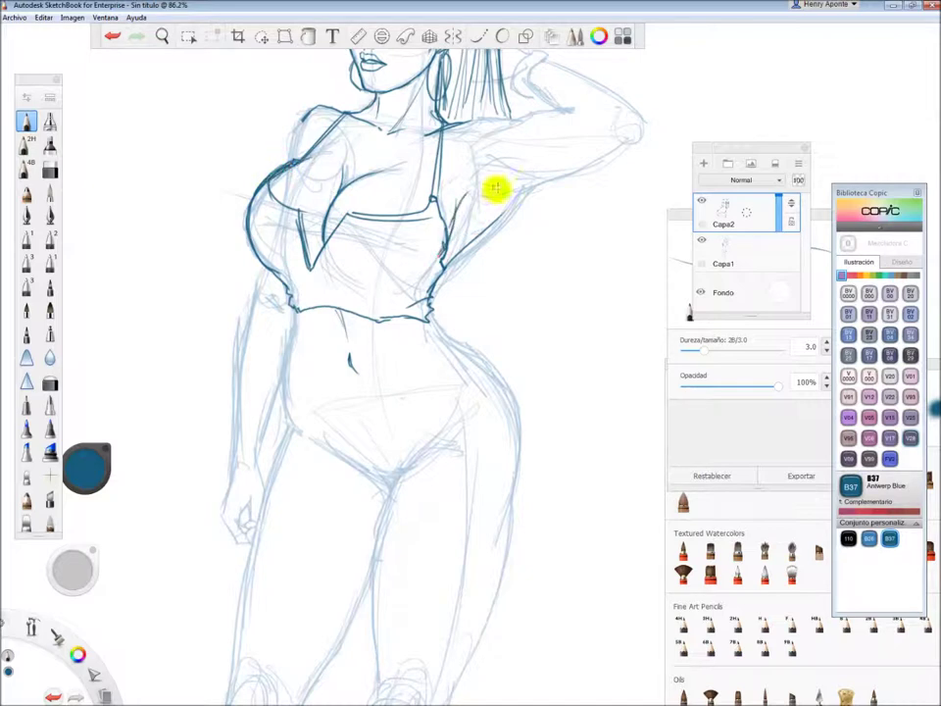
# Draw the shoulder curve and both contours of the hanging arm down to the hand.
pyautogui.scroll(-3, 431, 328)
pyautogui.scroll(3, 429, 328)
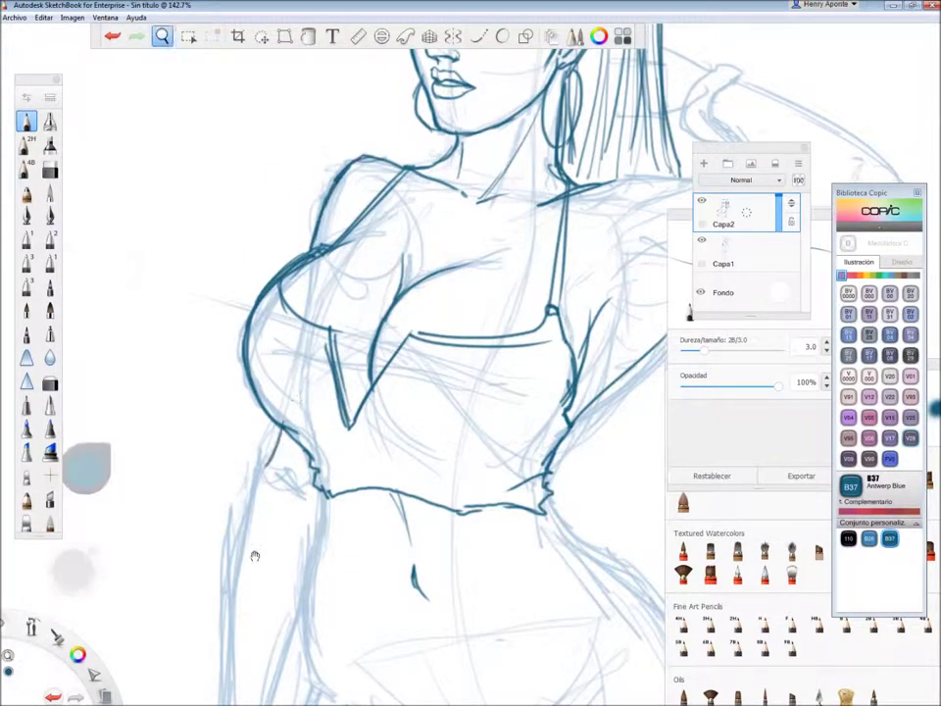
pyautogui.moveTo(279, 430); pyautogui.dragTo(329, 248)
pyautogui.moveTo(382, 313); pyautogui.dragTo(343, 475)
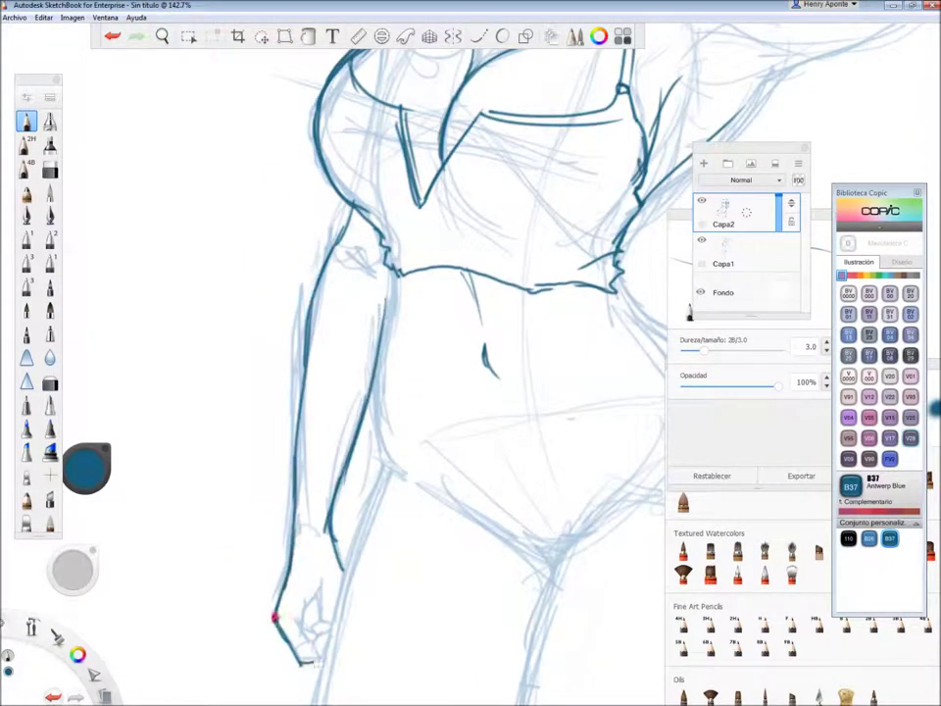
# Double the hem line of the cropped top and add light fabric folds across the bust.
pyautogui.moveTo(461, 347); pyautogui.dragTo(239, 335)
pyautogui.moveTo(310, 338); pyautogui.dragTo(321, 345)
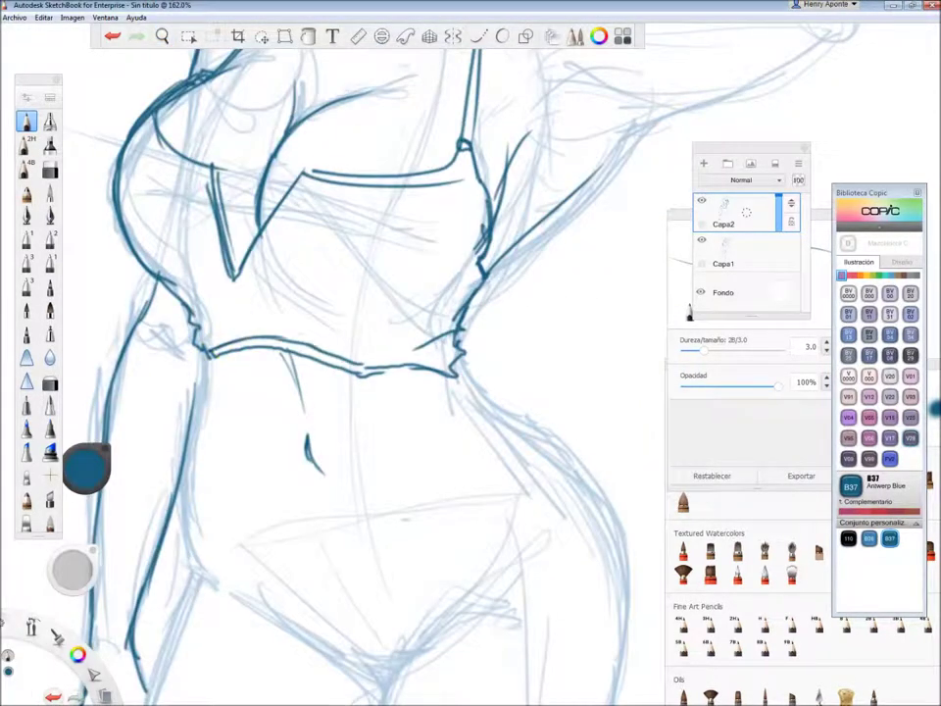
pyautogui.moveTo(338, 297)
pyautogui.mouseDown()
pyautogui.moveTo(474, 275)
pyautogui.moveTo(209, 294)
pyautogui.mouseUp()
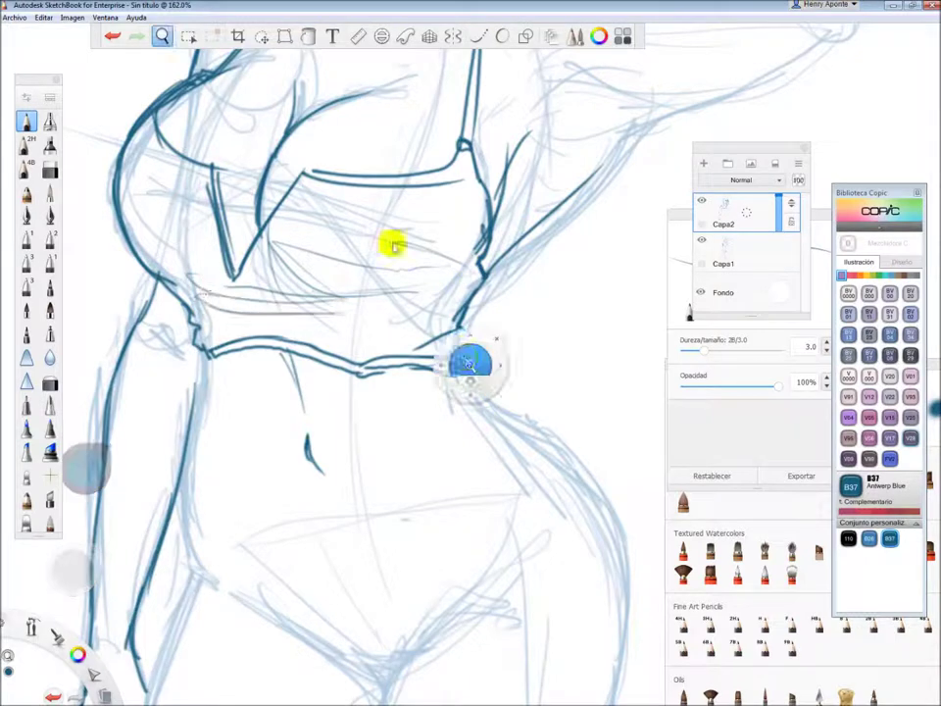
pyautogui.moveTo(421, 269); pyautogui.dragTo(375, 314)
# Turn on Steady Stroke and draw the smooth hip curve from the waist down to the outer thigh.
pyautogui.moveTo(496, 206); pyautogui.dragTo(497, 372)
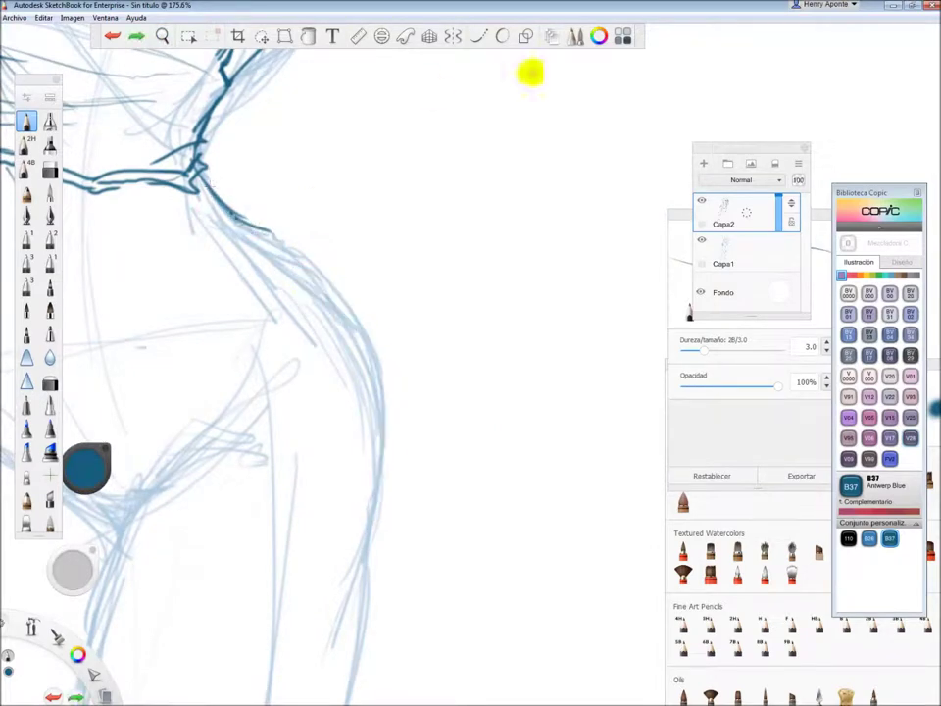
pyautogui.click(478, 37)
pyautogui.moveTo(195, 168)
pyautogui.mouseDown()
pyautogui.moveTo(336, 288)
pyautogui.moveTo(353, 628)
pyautogui.moveTo(302, 159)
pyautogui.mouseUp()
pyautogui.hotkey('ctrl', 'z')
pyautogui.moveTo(358, 173)
pyautogui.mouseDown()
pyautogui.moveTo(485, 632)
pyautogui.moveTo(417, 276)
pyautogui.moveTo(267, 157)
pyautogui.mouseUp()
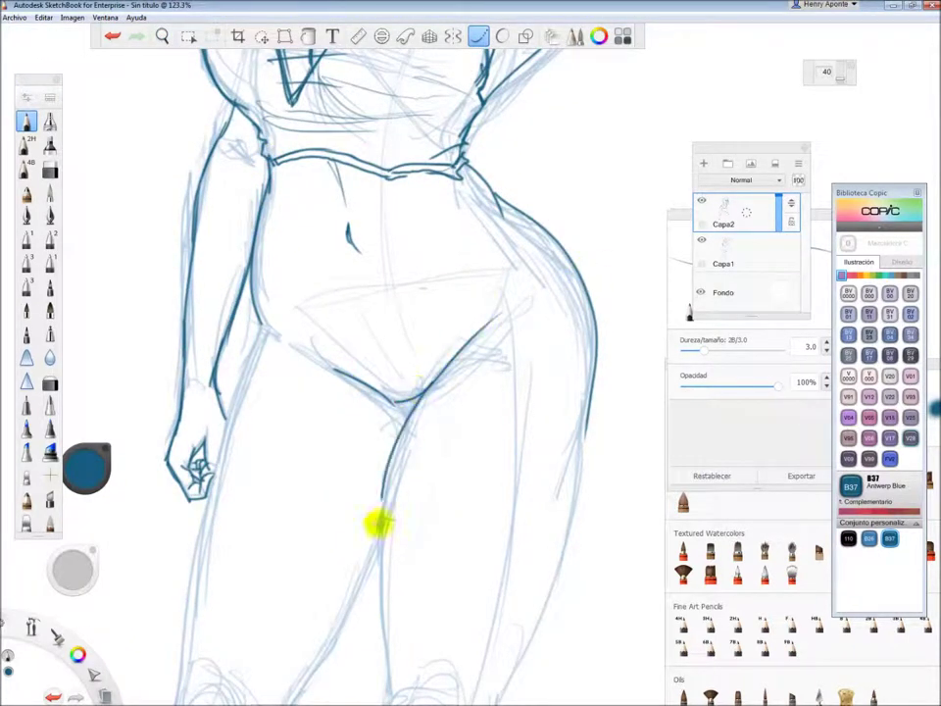
# Draw the outer and inner contours of both thighs down to the knees.
pyautogui.moveTo(592, 447)
pyautogui.mouseDown()
pyautogui.moveTo(438, 431)
pyautogui.moveTo(515, 309)
pyautogui.moveTo(443, 405)
pyautogui.moveTo(436, 315)
pyautogui.mouseUp()
pyautogui.moveTo(495, 147)
pyautogui.mouseDown()
pyautogui.moveTo(465, 235)
pyautogui.moveTo(315, 504)
pyautogui.mouseUp()
pyautogui.moveTo(262, 314); pyautogui.dragTo(232, 526)
pyautogui.moveTo(292, 477); pyautogui.dragTo(380, 447)
pyautogui.moveTo(333, 343); pyautogui.dragTo(211, 436)
pyautogui.moveTo(224, 174); pyautogui.dragTo(143, 378)
pyautogui.press('space')
# Draw the shorts' double waistband, the curved leg openings and the pointed edges at the hips.
pyautogui.moveTo(347, 385)
pyautogui.mouseDown()
pyautogui.moveTo(325, 399)
pyautogui.moveTo(342, 364)
pyautogui.moveTo(388, 388)
pyautogui.mouseUp()
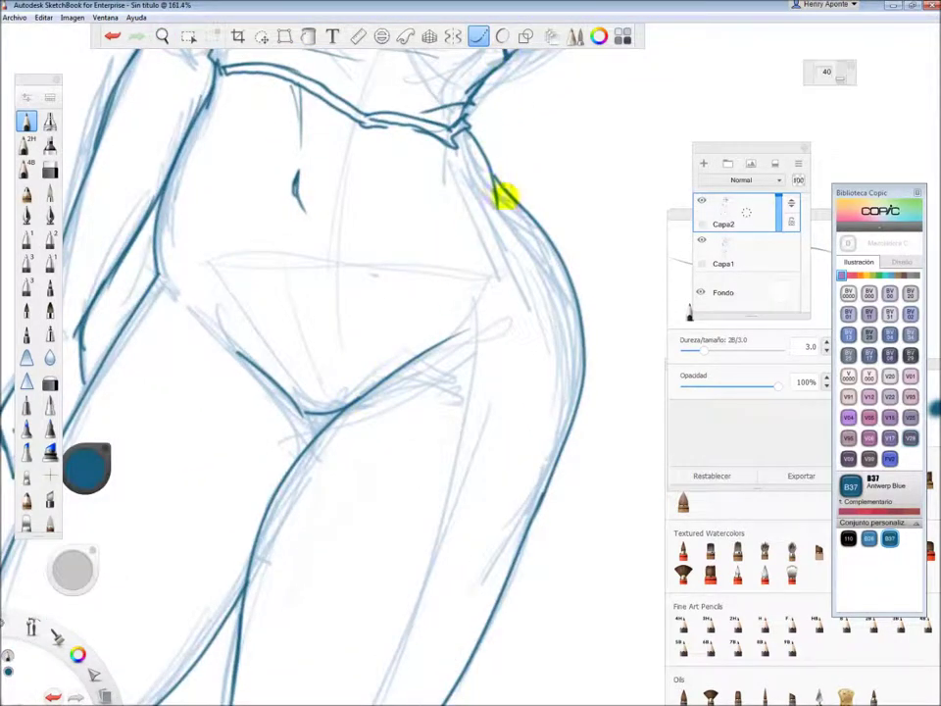
pyautogui.moveTo(371, 267)
pyautogui.mouseDown()
pyautogui.moveTo(436, 392)
pyautogui.moveTo(554, 286)
pyautogui.moveTo(520, 231)
pyautogui.moveTo(553, 286)
pyautogui.mouseUp()
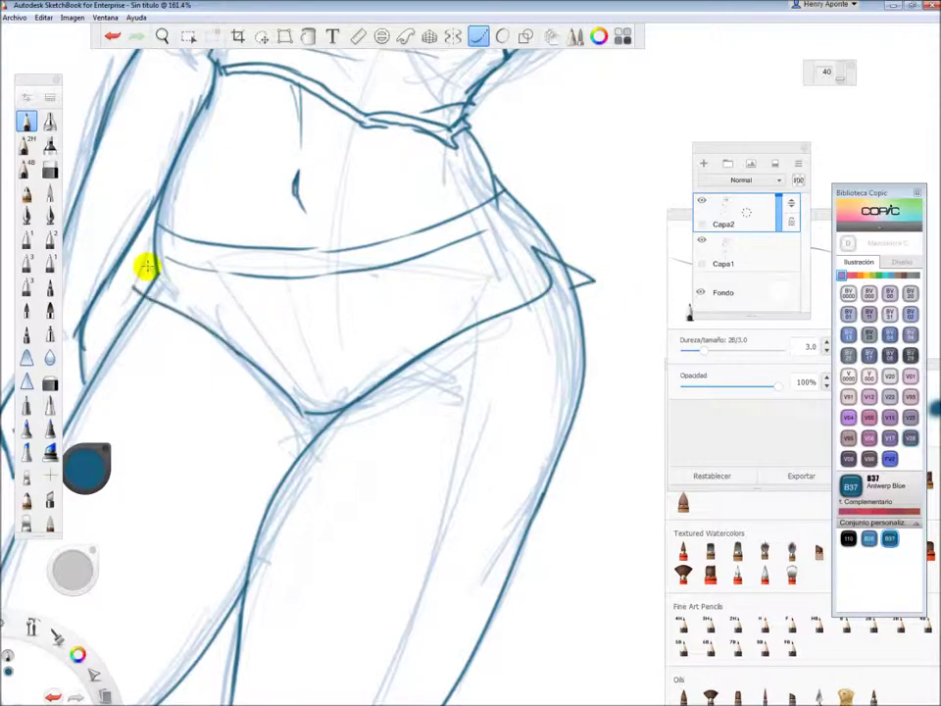
pyautogui.moveTo(506, 186); pyautogui.dragTo(370, 393)
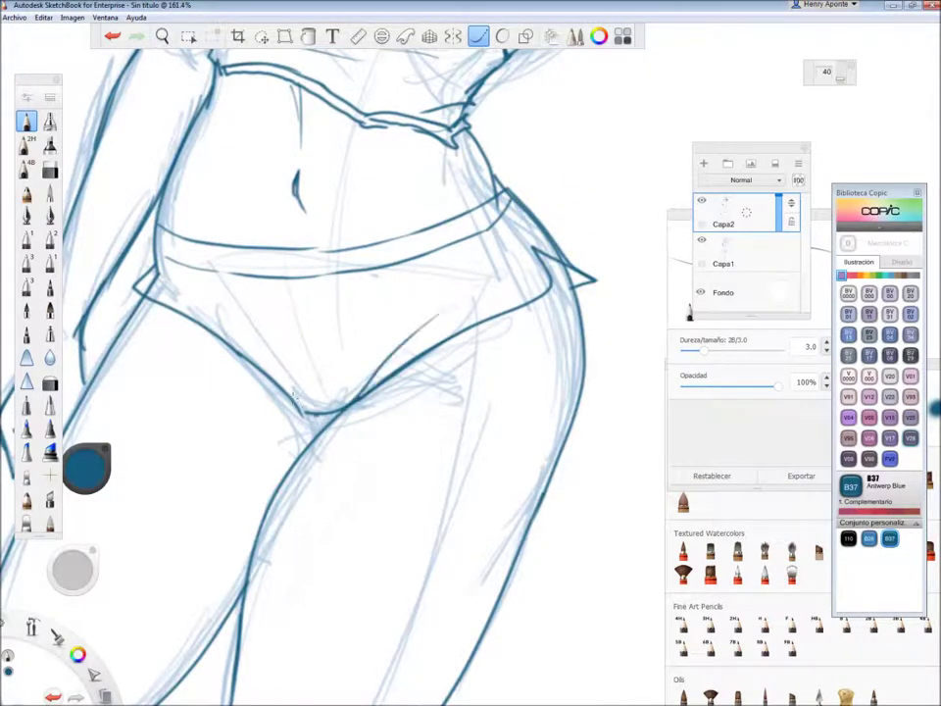
pyautogui.moveTo(278, 277); pyautogui.dragTo(432, 380)
# Draw the knee lines and both calf contours of the straight leg toward the ankle.
pyautogui.moveTo(380, 436)
pyautogui.mouseDown()
pyautogui.moveTo(378, 362)
pyautogui.moveTo(368, 490)
pyautogui.mouseUp()
pyautogui.moveTo(265, 181); pyautogui.dragTo(299, 466)
pyautogui.moveTo(345, 54); pyautogui.dragTo(342, 441)
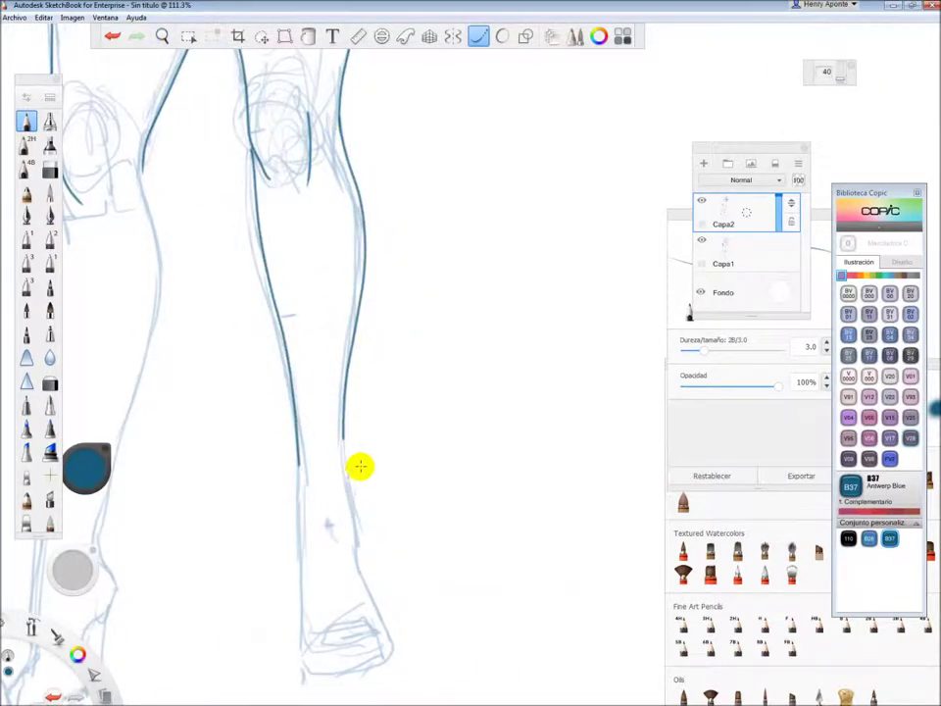
# Mirror the canvas horizontally and redraw the inner calf contour of the straight leg.
pyautogui.click(72, 18)
pyautogui.click(98, 137)
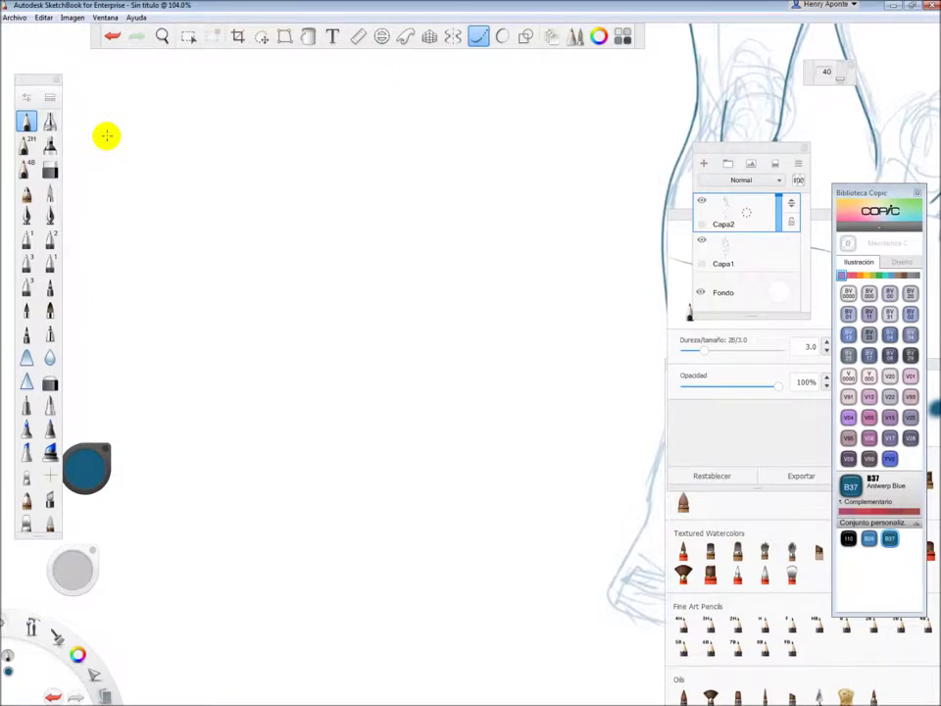
pyautogui.moveTo(520, 373); pyautogui.dragTo(518, 118)
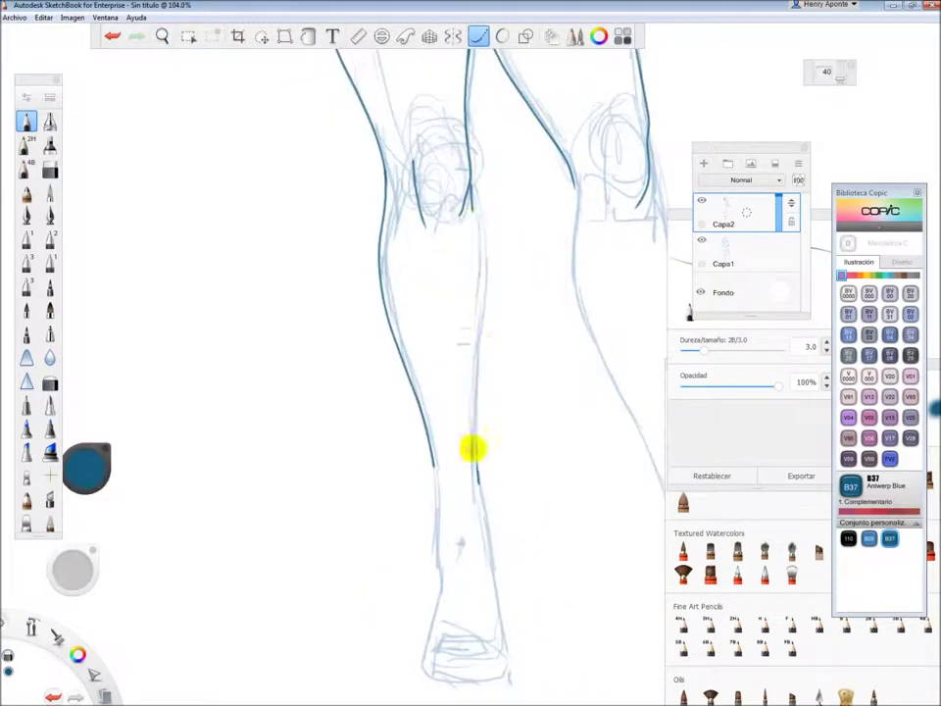
pyautogui.moveTo(488, 325); pyautogui.dragTo(487, 294)
pyautogui.moveTo(467, 174); pyautogui.dragTo(469, 473)
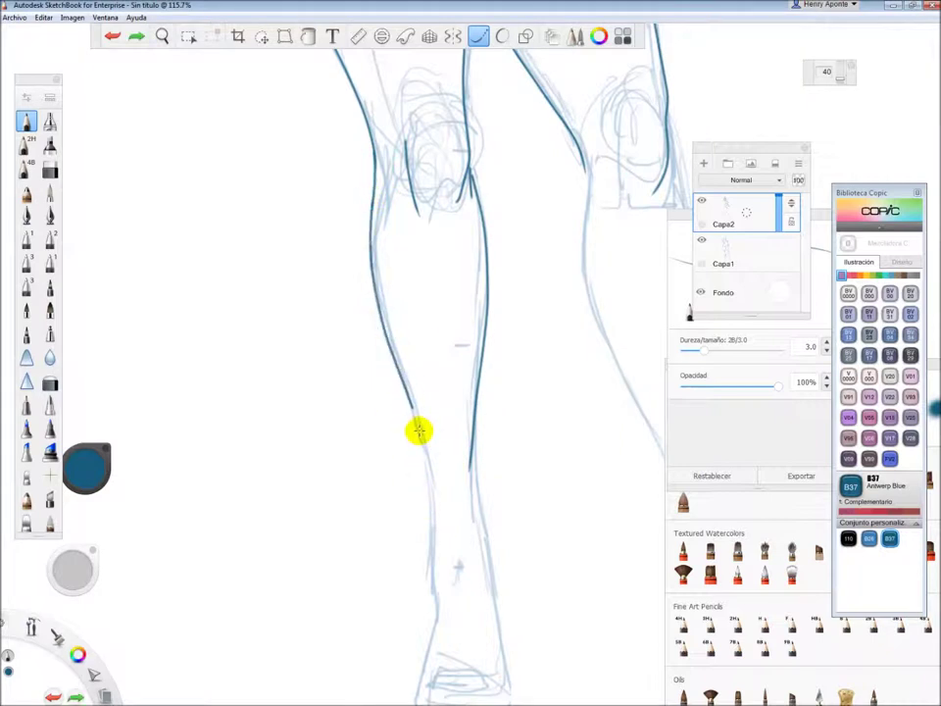
pyautogui.moveTo(471, 519); pyautogui.dragTo(458, 285)
pyautogui.hotkey('ctrl', 'z')
# Draw the straight leg's ankle and open-toe shoe with an ankle band, and mirror the canvas back.
pyautogui.moveTo(367, 415)
pyautogui.mouseDown()
pyautogui.moveTo(347, 476)
pyautogui.moveTo(437, 290)
pyautogui.moveTo(460, 447)
pyautogui.moveTo(347, 488)
pyautogui.moveTo(435, 485)
pyautogui.mouseUp()
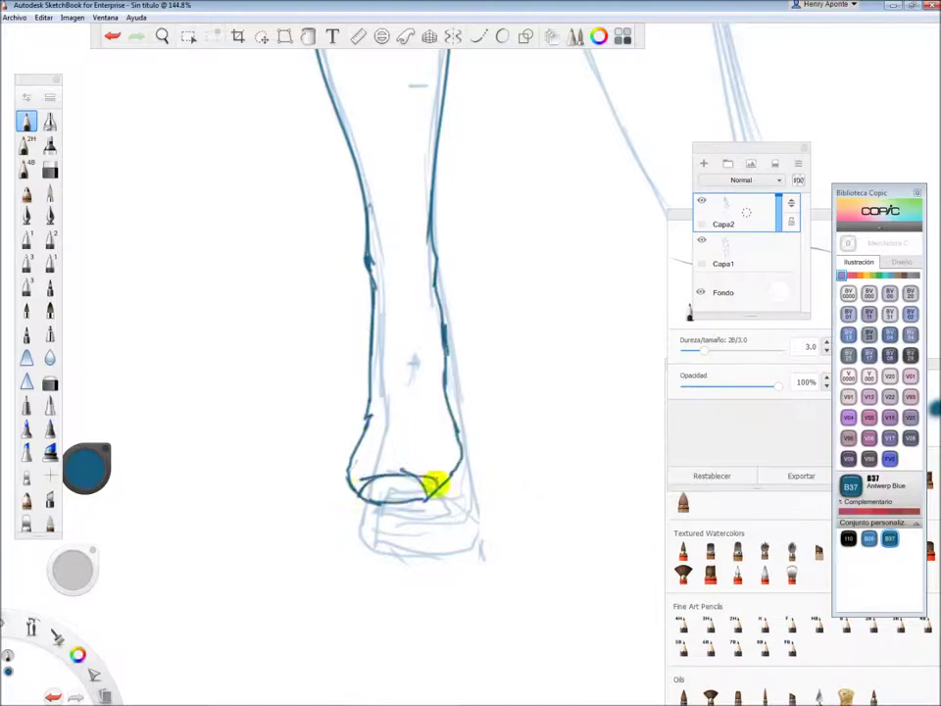
pyautogui.moveTo(349, 485); pyautogui.dragTo(459, 463)
pyautogui.moveTo(413, 363)
pyautogui.mouseDown()
pyautogui.moveTo(451, 430)
pyautogui.moveTo(372, 307)
pyautogui.mouseUp()
pyautogui.click(72, 17)
pyautogui.click(84, 137)
# Draw the shin and calf contours of the other leg from the knee down to the ankle.
pyautogui.moveTo(541, 455)
pyautogui.mouseDown()
pyautogui.moveTo(603, 476)
pyautogui.moveTo(388, 216)
pyautogui.moveTo(389, 315)
pyautogui.mouseUp()
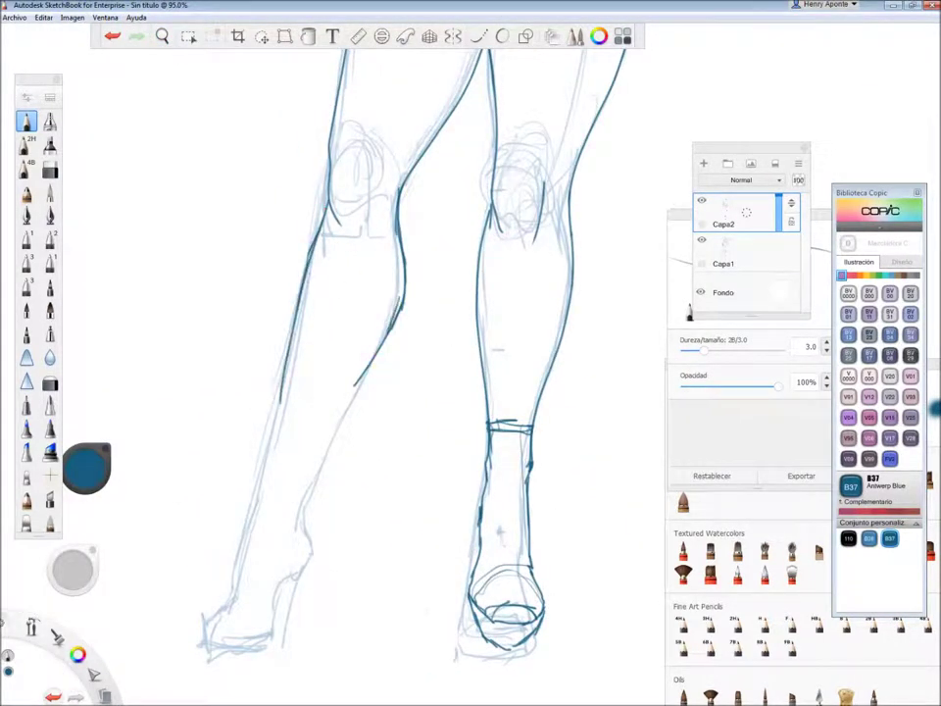
pyautogui.moveTo(313, 478)
pyautogui.mouseDown()
pyautogui.moveTo(329, 457)
pyautogui.moveTo(307, 509)
pyautogui.moveTo(338, 474)
pyautogui.moveTo(373, 286)
pyautogui.mouseUp()
pyautogui.moveTo(602, 294)
pyautogui.mouseDown()
pyautogui.moveTo(607, 336)
pyautogui.moveTo(579, 487)
pyautogui.moveTo(537, 416)
pyautogui.mouseUp()
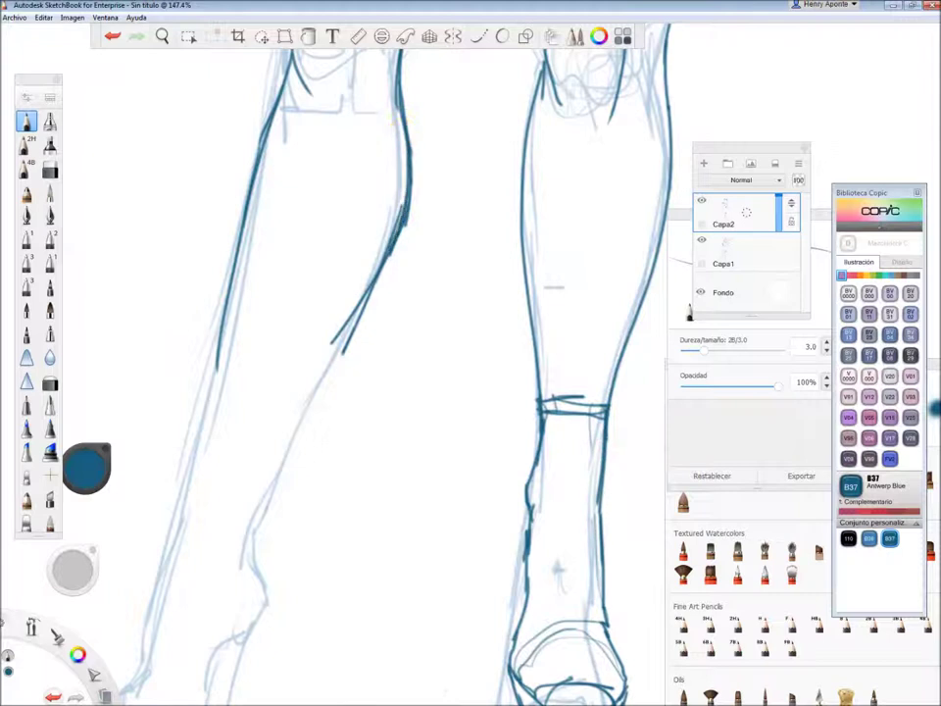
pyautogui.moveTo(292, 436); pyautogui.dragTo(286, 467)
pyautogui.moveTo(224, 323); pyautogui.dragTo(192, 484)
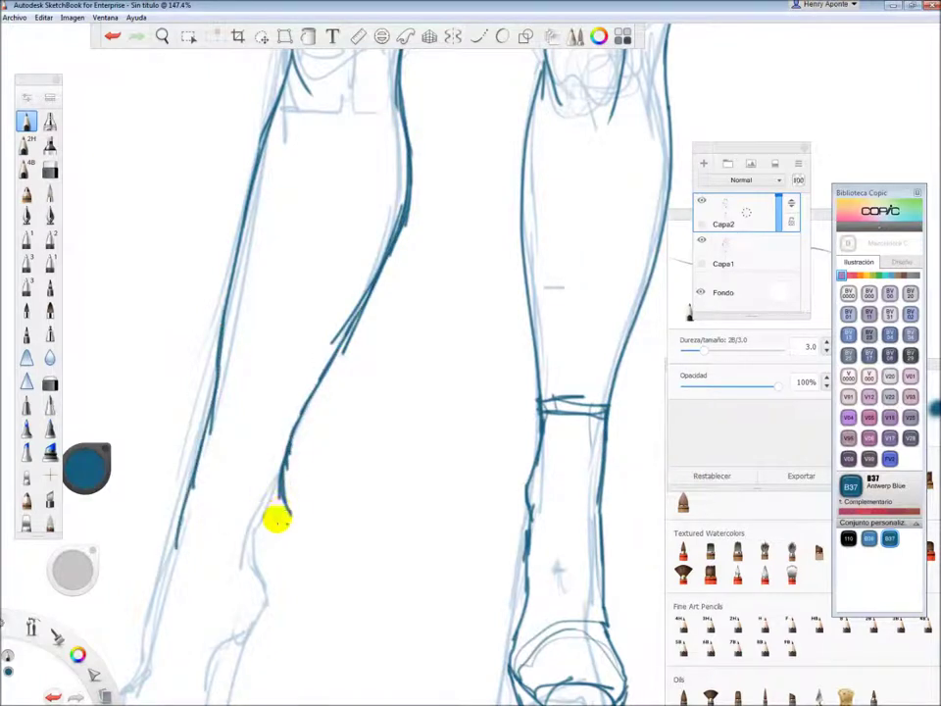
# Draw the side-view foot in a high-heeled shoe with toes, platform sole, arch and thin heel.
pyautogui.press('space')
pyautogui.moveTo(261, 521); pyautogui.dragTo(337, 435)
pyautogui.moveTo(221, 560); pyautogui.dragTo(173, 581)
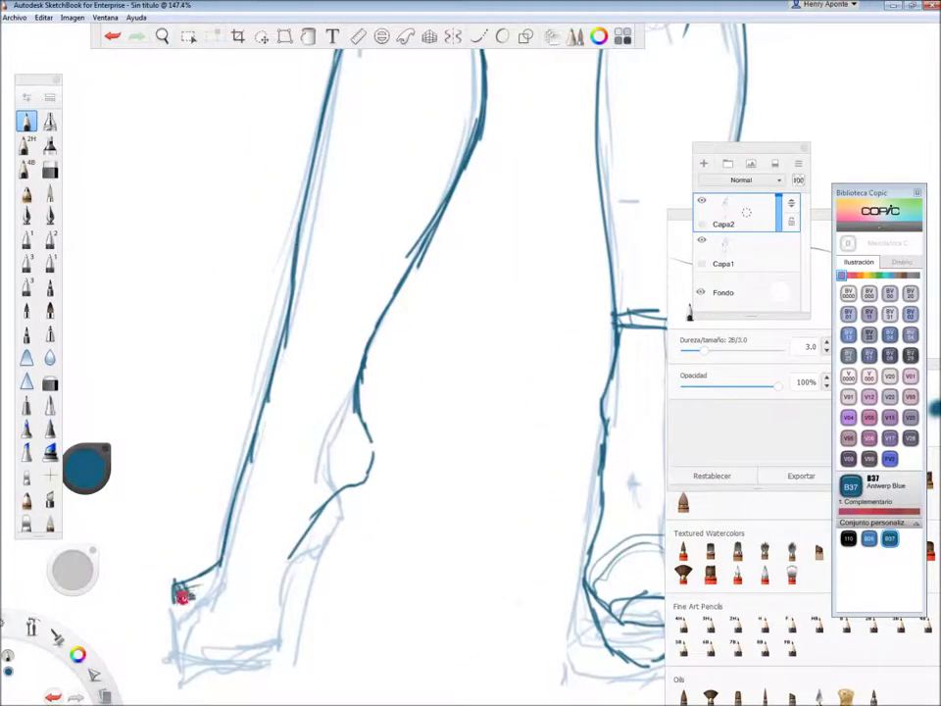
pyautogui.moveTo(213, 637); pyautogui.dragTo(280, 635)
pyautogui.moveTo(361, 512); pyautogui.dragTo(290, 559)
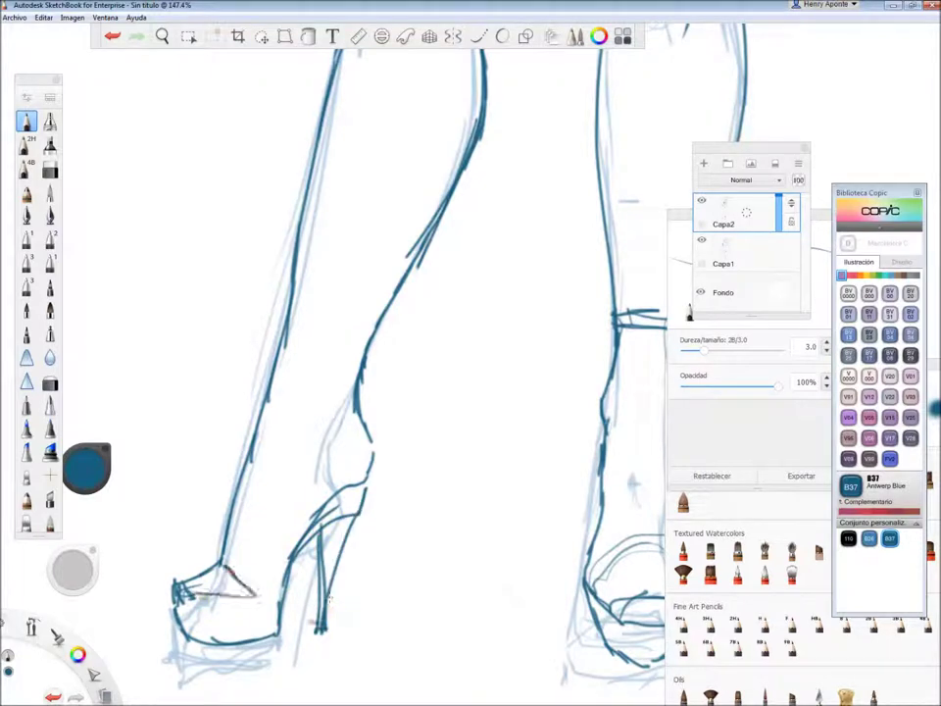
pyautogui.moveTo(191, 593); pyautogui.dragTo(225, 573)
# Draw the ankle cuff bands on the high-heeled shoes.
pyautogui.moveTo(343, 387); pyautogui.dragTo(284, 379)
pyautogui.moveTo(294, 309)
pyautogui.mouseDown()
pyautogui.moveTo(367, 326)
pyautogui.moveTo(265, 304)
pyautogui.mouseUp()
pyautogui.press('space')
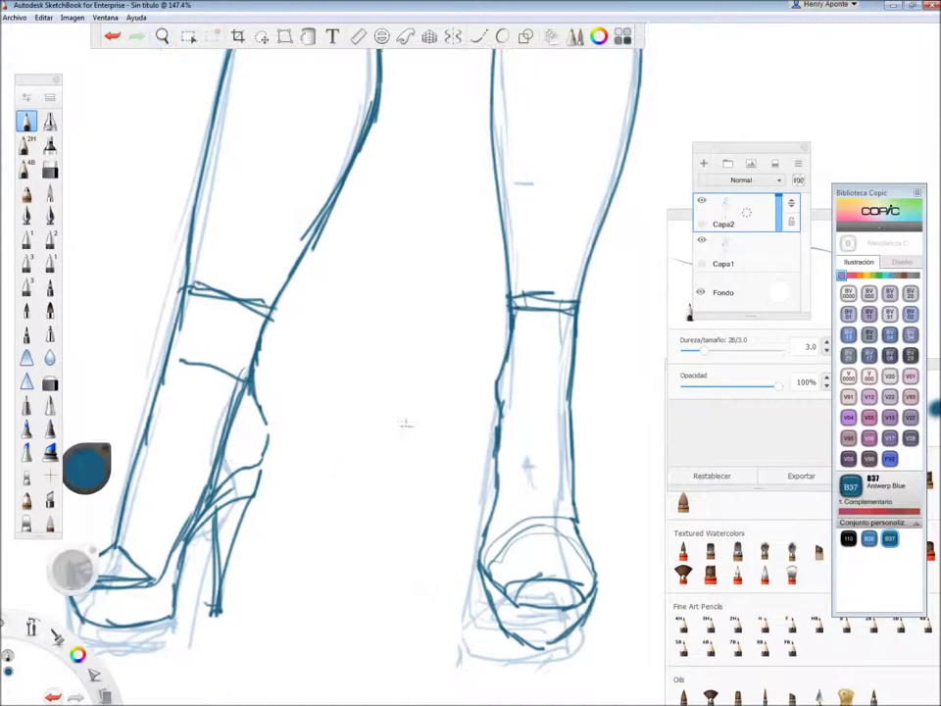
pyautogui.moveTo(504, 384); pyautogui.dragTo(572, 382)
# Draw the raised arm from shoulder and armpit around the bent elbow and along the forearm to the wrist.
pyautogui.press('z')
pyautogui.moveTo(515, 342); pyautogui.dragTo(275, 203)
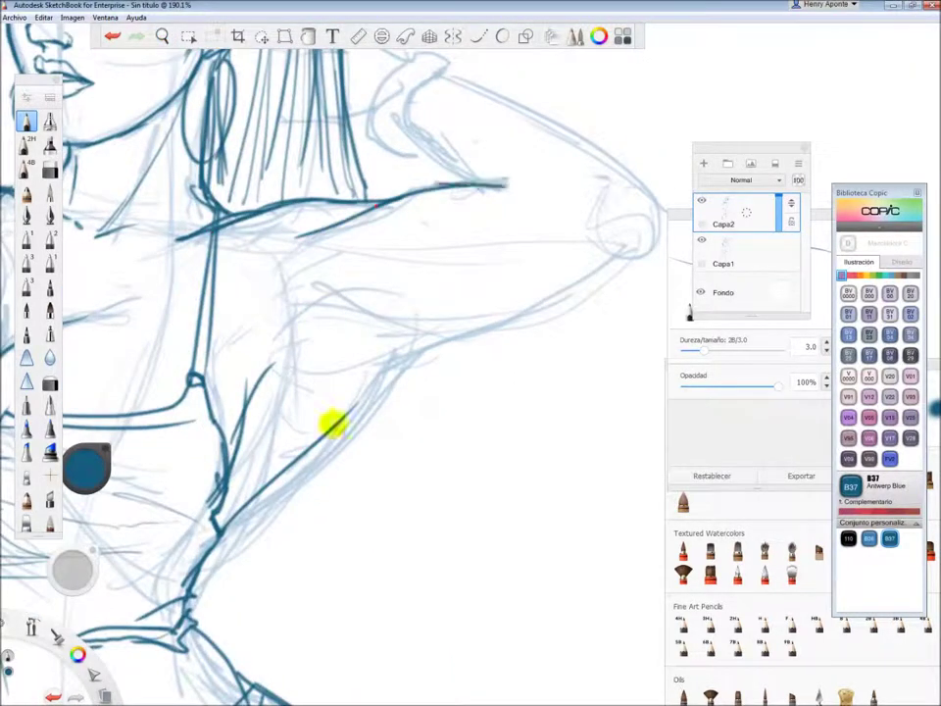
pyautogui.moveTo(333, 423)
pyautogui.mouseDown()
pyautogui.moveTo(412, 371)
pyautogui.moveTo(588, 294)
pyautogui.moveTo(639, 257)
pyautogui.mouseUp()
pyautogui.moveTo(396, 132); pyautogui.dragTo(466, 181)
pyautogui.moveTo(446, 69); pyautogui.dragTo(661, 218)
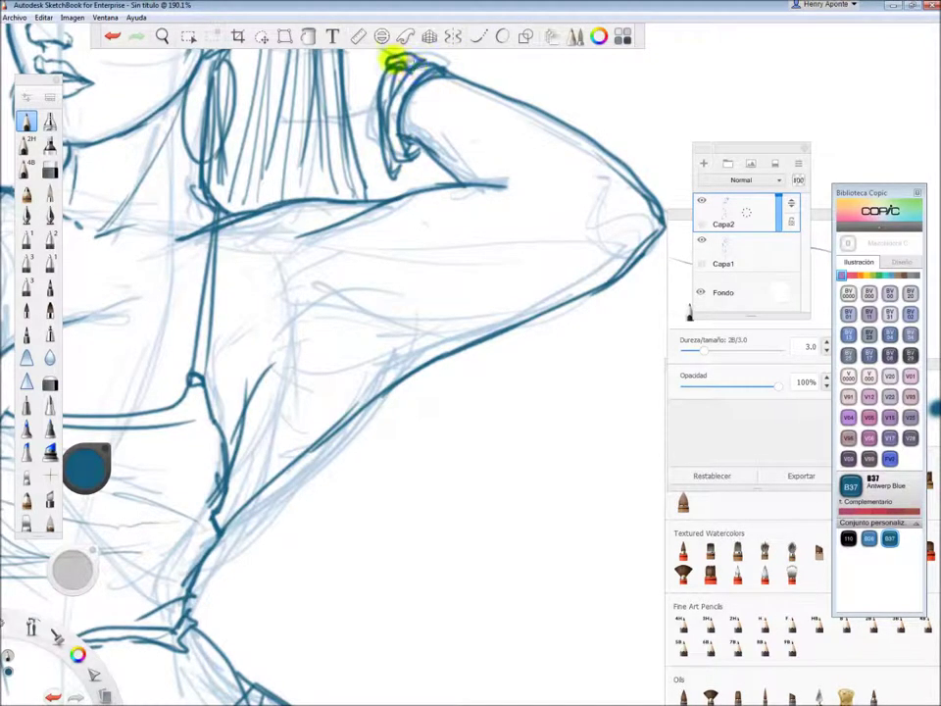
# Draw the bracelet on the raised wrist and the ponytail ends hanging below the bent arm.
pyautogui.moveTo(397, 61); pyautogui.dragTo(381, 180)
pyautogui.moveTo(294, 377)
pyautogui.mouseDown()
pyautogui.moveTo(267, 485)
pyautogui.moveTo(329, 323)
pyautogui.mouseUp()
pyautogui.moveTo(392, 323); pyautogui.dragTo(367, 534)
pyautogui.moveTo(323, 421)
pyautogui.mouseDown()
pyautogui.moveTo(271, 509)
pyautogui.moveTo(368, 399)
pyautogui.moveTo(251, 273)
pyautogui.moveTo(430, 164)
pyautogui.moveTo(401, 462)
pyautogui.mouseUp()
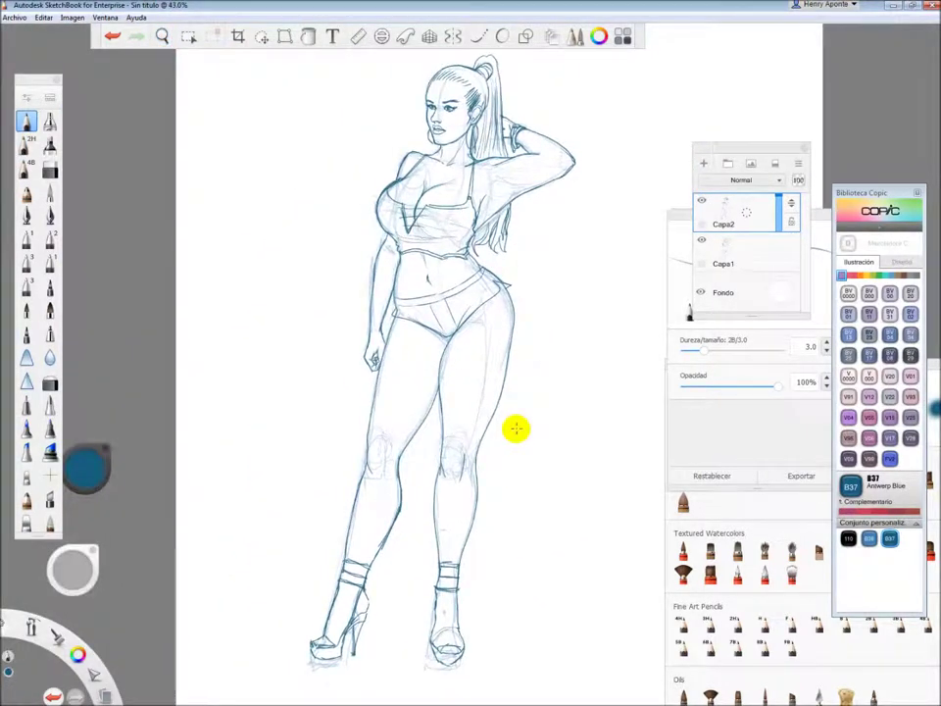
# Add a new layer for inking and merge the two sketch layers beneath it, faded with a reduced opacity.
pyautogui.click(805, 164)
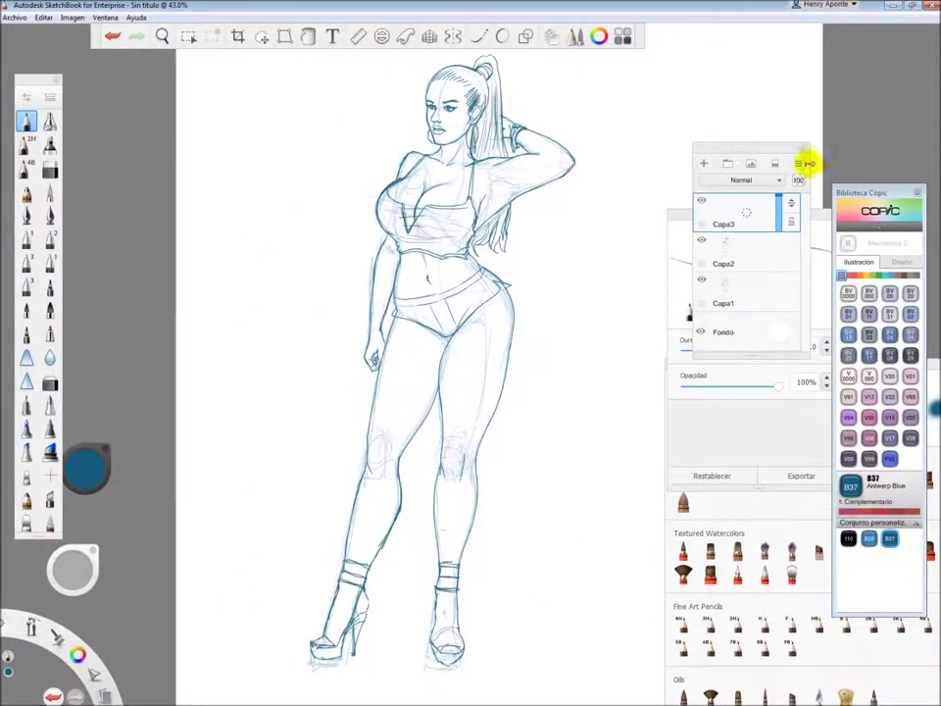
pyautogui.click(745, 252)
pyautogui.moveTo(770, 249); pyautogui.dragTo(779, 259)
pyautogui.click(744, 202)
# Ink both eyes with lashes, lids and irises using the Hi-Tec-C 0.3mm pen in 110 Special Black.
pyautogui.moveTo(588, 137)
pyautogui.mouseDown()
pyautogui.moveTo(425, 68)
pyautogui.moveTo(394, 246)
pyautogui.moveTo(245, 294)
pyautogui.mouseUp()
pyautogui.click(26, 240)
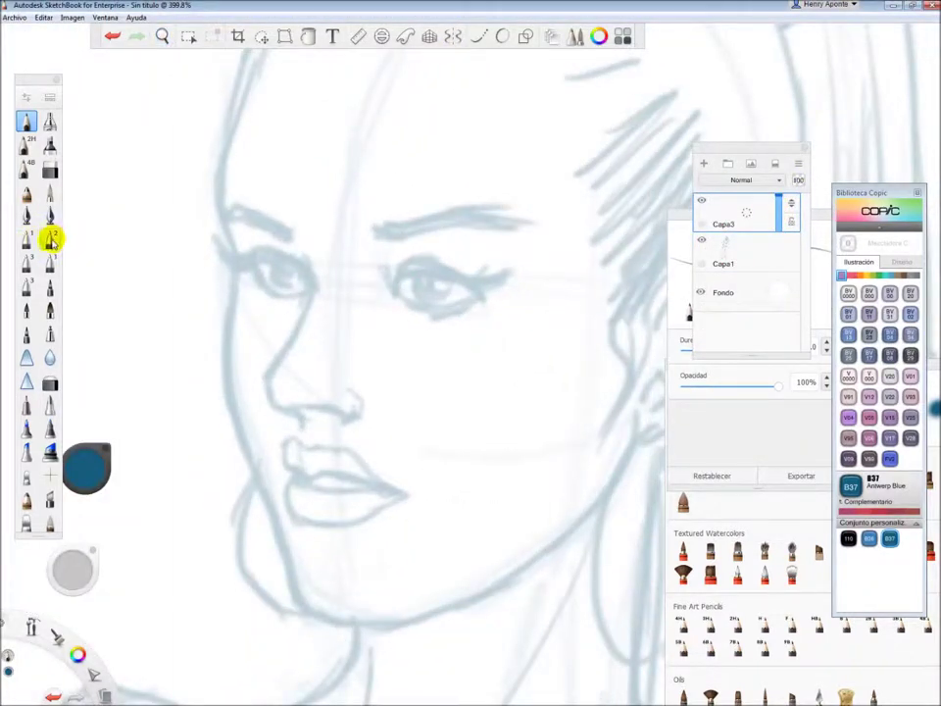
pyautogui.click(848, 539)
pyautogui.moveTo(325, 262); pyautogui.dragTo(294, 257)
pyautogui.moveTo(263, 240); pyautogui.dragTo(308, 294)
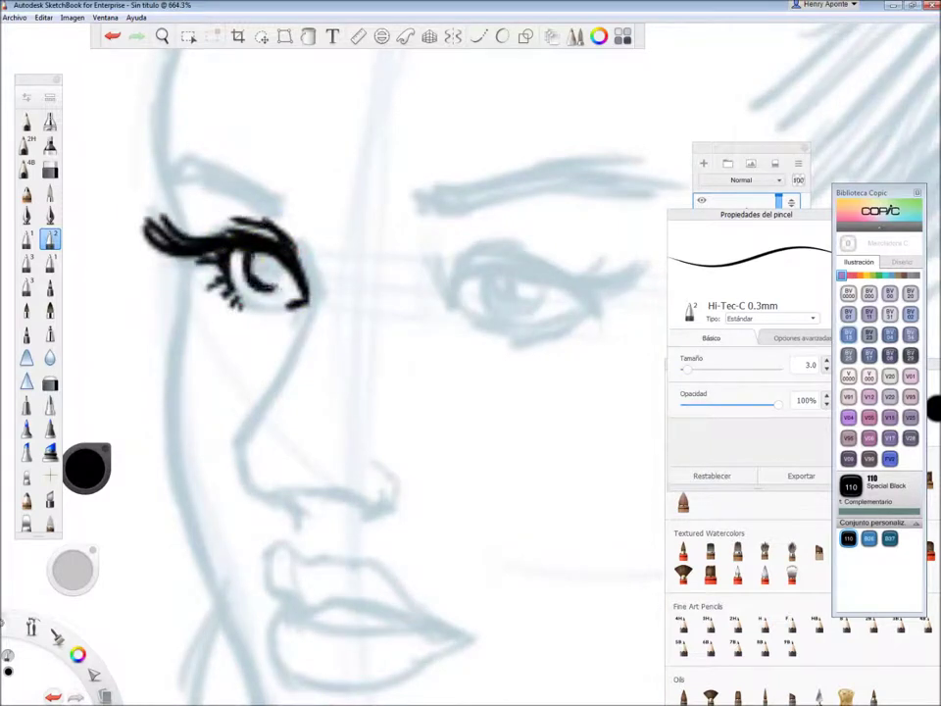
pyautogui.moveTo(465, 277)
pyautogui.mouseDown()
pyautogui.moveTo(491, 263)
pyautogui.moveTo(573, 285)
pyautogui.mouseUp()
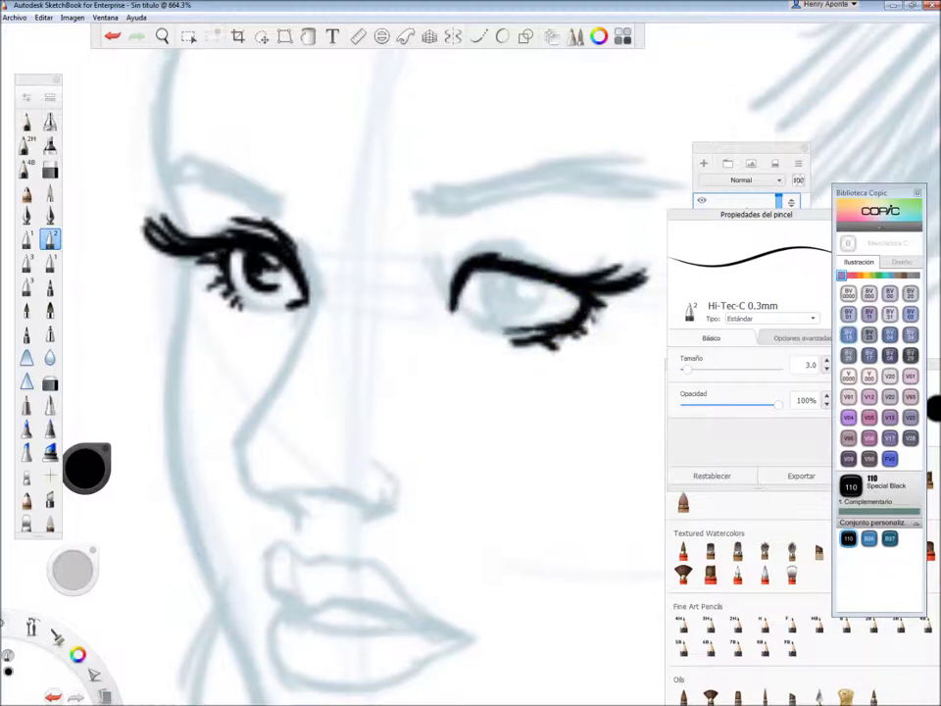
pyautogui.moveTo(588, 285); pyautogui.dragTo(492, 247)
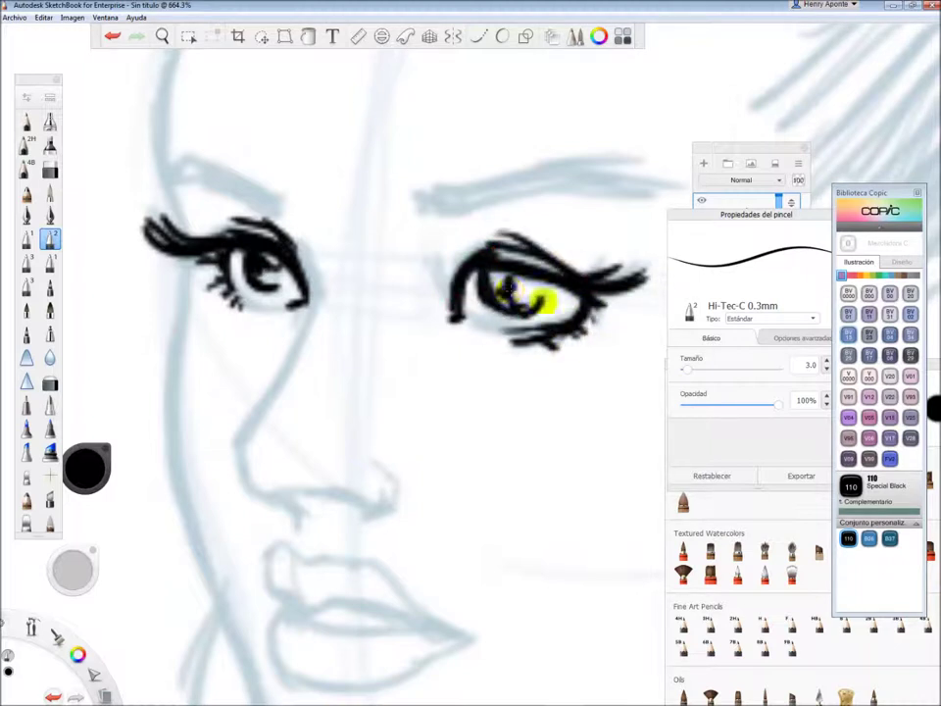
# Ink the two eyebrows, the nose outline and a small beauty mark above the corner of the mouth.
pyautogui.moveTo(265, 218); pyautogui.dragTo(162, 184)
pyautogui.moveTo(428, 214)
pyautogui.mouseDown()
pyautogui.moveTo(480, 202)
pyautogui.moveTo(666, 191)
pyautogui.mouseUp()
pyautogui.moveTo(300, 338)
pyautogui.mouseDown()
pyautogui.moveTo(294, 284)
pyautogui.moveTo(231, 456)
pyautogui.moveTo(307, 523)
pyautogui.mouseUp()
pyautogui.scroll(-3, 390, 497)
pyautogui.click(431, 388)
pyautogui.scroll(1, 334, 195)
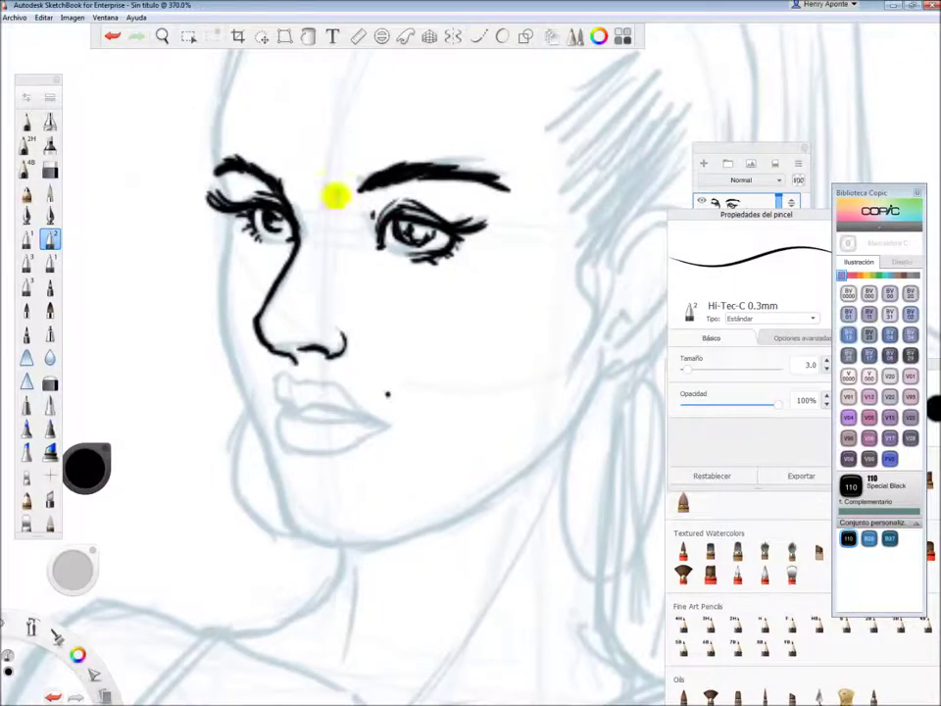
# Turn on Predictive Stroke and ink the cheek and jaw contour together with the lips.
pyautogui.click(502, 36)
pyautogui.moveTo(218, 191)
pyautogui.mouseDown()
pyautogui.moveTo(210, 283)
pyautogui.moveTo(271, 488)
pyautogui.mouseUp()
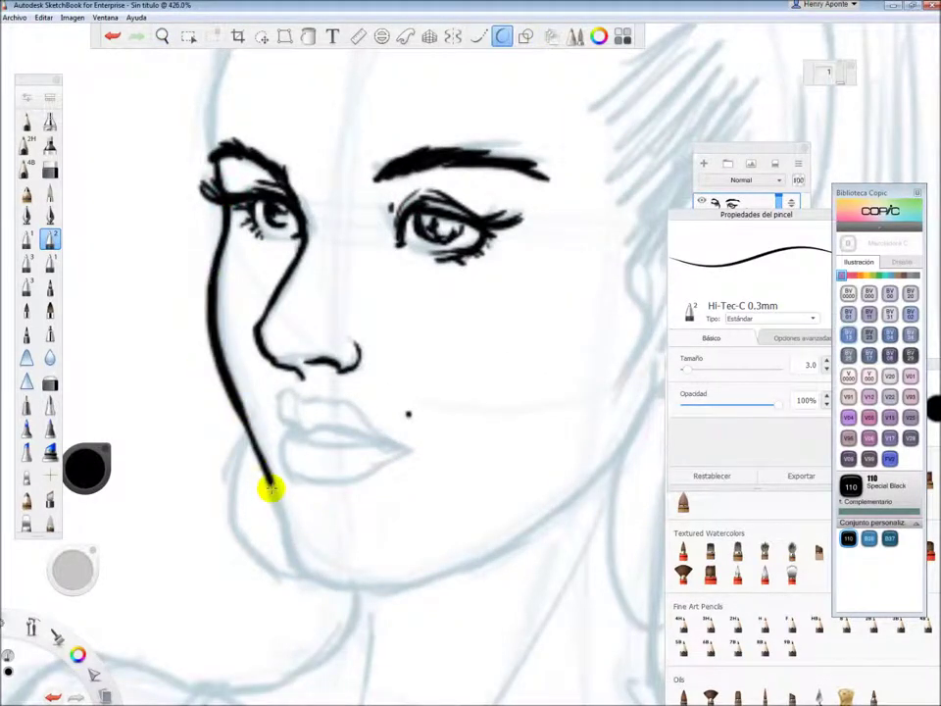
pyautogui.moveTo(300, 560)
pyautogui.mouseDown()
pyautogui.moveTo(467, 562)
pyautogui.moveTo(620, 413)
pyautogui.mouseUp()
pyautogui.scroll(2, 311, 399)
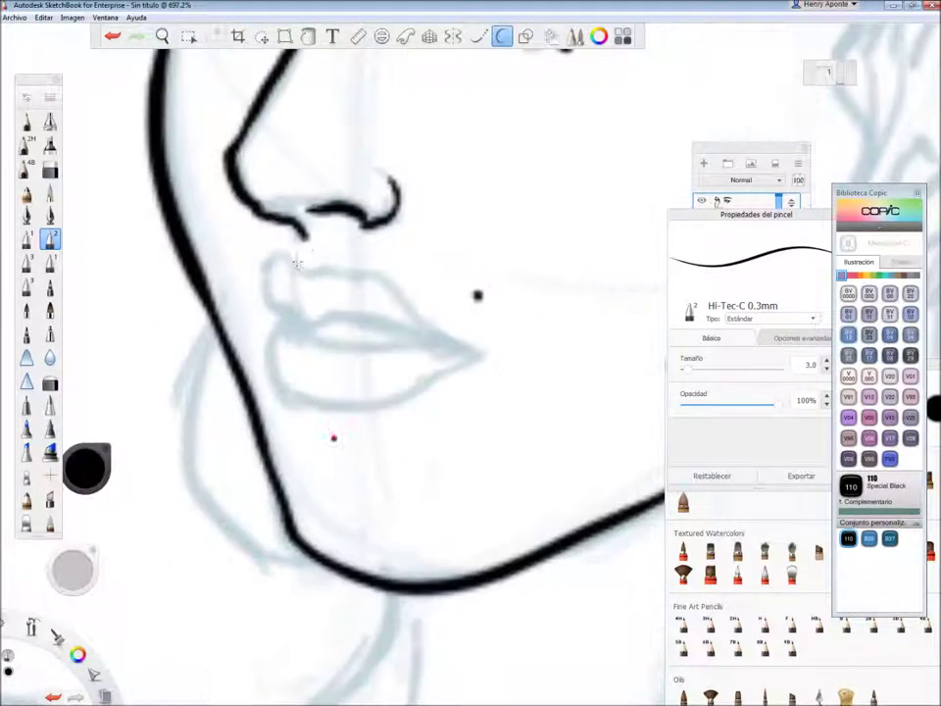
pyautogui.moveTo(288, 316)
pyautogui.mouseDown()
pyautogui.moveTo(267, 374)
pyautogui.moveTo(431, 372)
pyautogui.moveTo(481, 341)
pyautogui.moveTo(286, 336)
pyautogui.moveTo(323, 276)
pyautogui.moveTo(482, 341)
pyautogui.mouseUp()
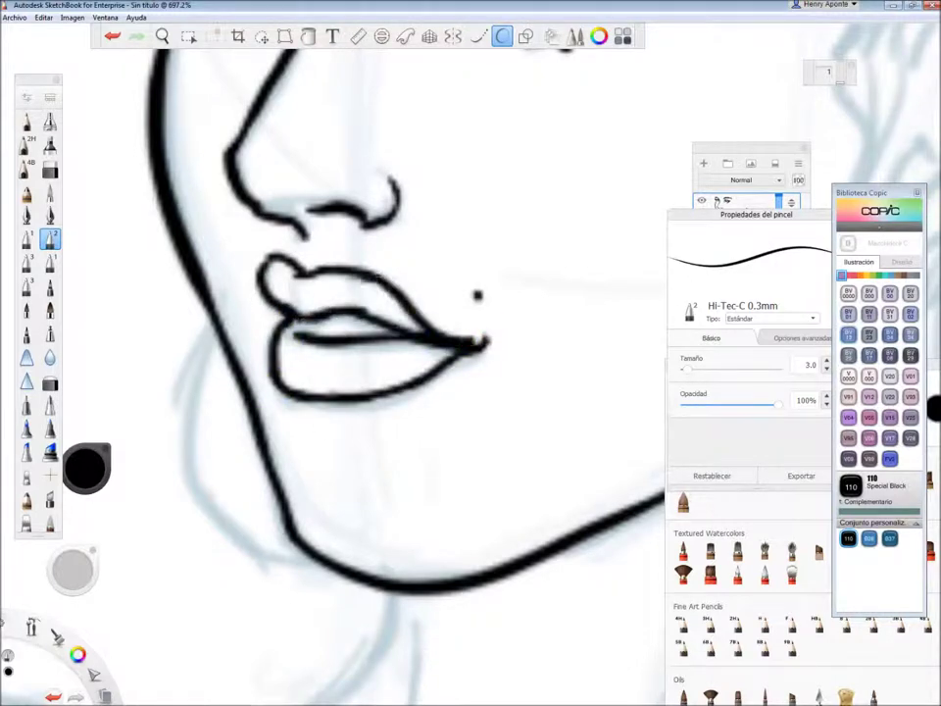
# Ink the ear with its outer rim, inner fold and lobe line.
pyautogui.scroll(-3, 445, 283)
pyautogui.scroll(3, 414, 294)
pyautogui.moveTo(379, 288)
pyautogui.mouseDown()
pyautogui.moveTo(482, 232)
pyautogui.moveTo(363, 426)
pyautogui.mouseUp()
pyautogui.moveTo(406, 451); pyautogui.dragTo(345, 499)
pyautogui.moveTo(365, 261); pyautogui.dragTo(365, 419)
pyautogui.moveTo(397, 277); pyautogui.dragTo(390, 335)
pyautogui.moveTo(404, 250); pyautogui.dragTo(417, 319)
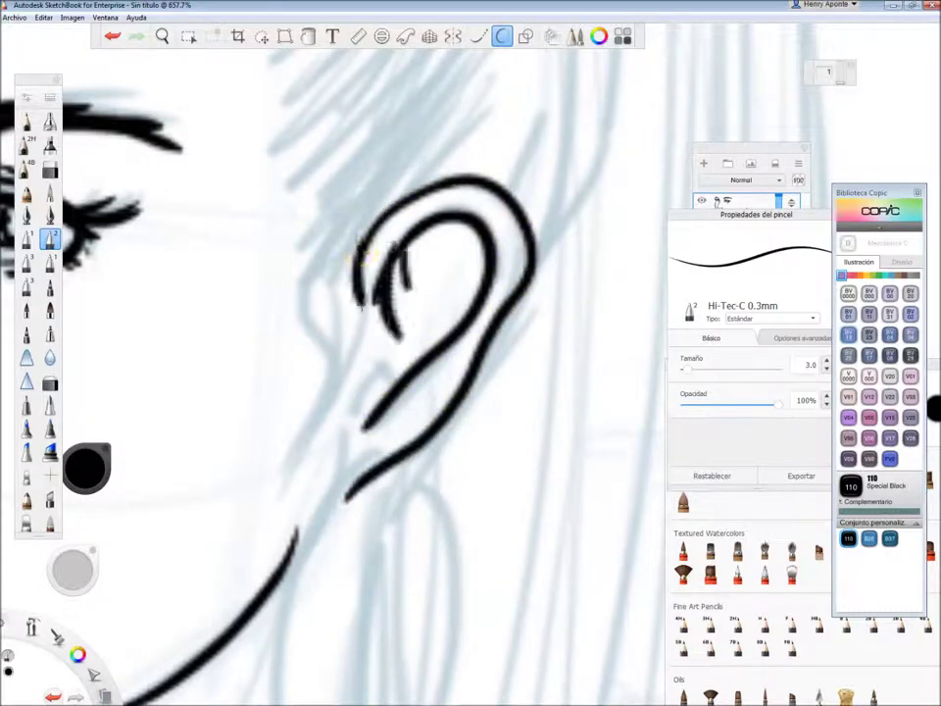
pyautogui.moveTo(358, 245); pyautogui.dragTo(338, 403)
pyautogui.hotkey('ctrl', 'z')
# Ink the hoop earrings on both sides and the neck lines down to the collarbone.
pyautogui.moveTo(412, 450)
pyautogui.mouseDown()
pyautogui.moveTo(407, 505)
pyautogui.moveTo(410, 242)
pyautogui.moveTo(378, 563)
pyautogui.moveTo(453, 260)
pyautogui.moveTo(328, 294)
pyautogui.moveTo(348, 560)
pyautogui.moveTo(446, 257)
pyautogui.moveTo(402, 329)
pyautogui.moveTo(389, 458)
pyautogui.moveTo(436, 573)
pyautogui.moveTo(490, 318)
pyautogui.moveTo(406, 549)
pyautogui.mouseUp()
pyautogui.scroll(-5, 382, 319)
pyautogui.scroll(2, 382, 313)
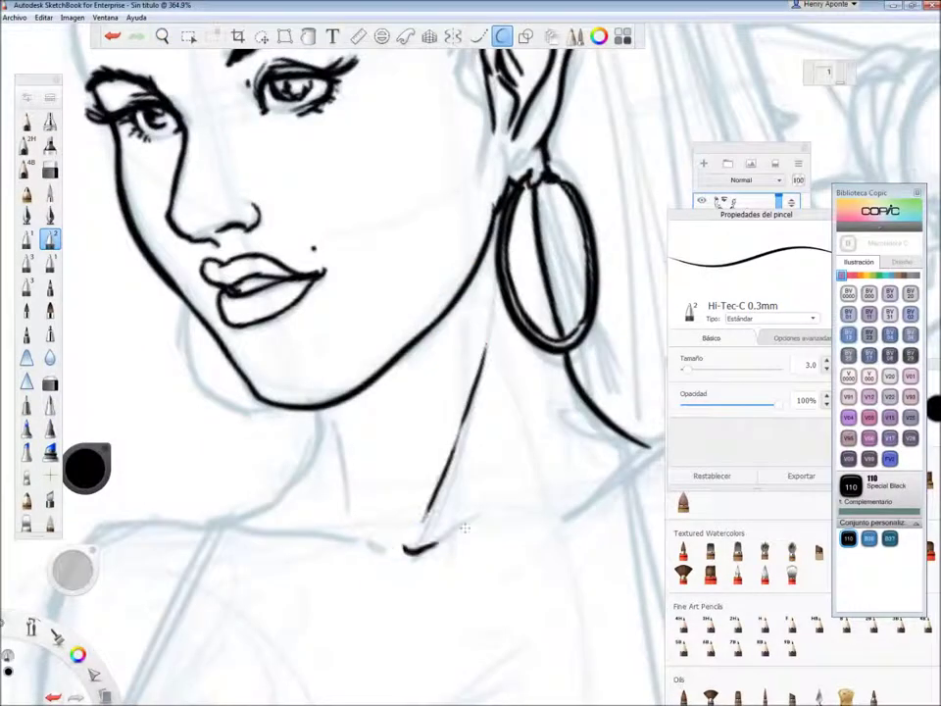
pyautogui.moveTo(316, 412)
pyautogui.mouseDown()
pyautogui.moveTo(241, 517)
pyautogui.moveTo(343, 544)
pyautogui.mouseUp()
pyautogui.moveTo(189, 315)
pyautogui.mouseDown()
pyautogui.moveTo(216, 414)
pyautogui.moveTo(292, 420)
pyautogui.mouseUp()
# Ink the forehead contour and the short hair strokes at the front of the hairline.
pyautogui.moveTo(383, 200); pyautogui.dragTo(226, 164)
pyautogui.moveTo(138, 147); pyautogui.dragTo(134, 323)
pyautogui.moveTo(220, 357)
pyautogui.mouseDown()
pyautogui.moveTo(220, 142)
pyautogui.moveTo(235, 201)
pyautogui.mouseUp()
pyautogui.moveTo(323, 118); pyautogui.dragTo(241, 204)
pyautogui.moveTo(294, 123); pyautogui.dragTo(220, 203)
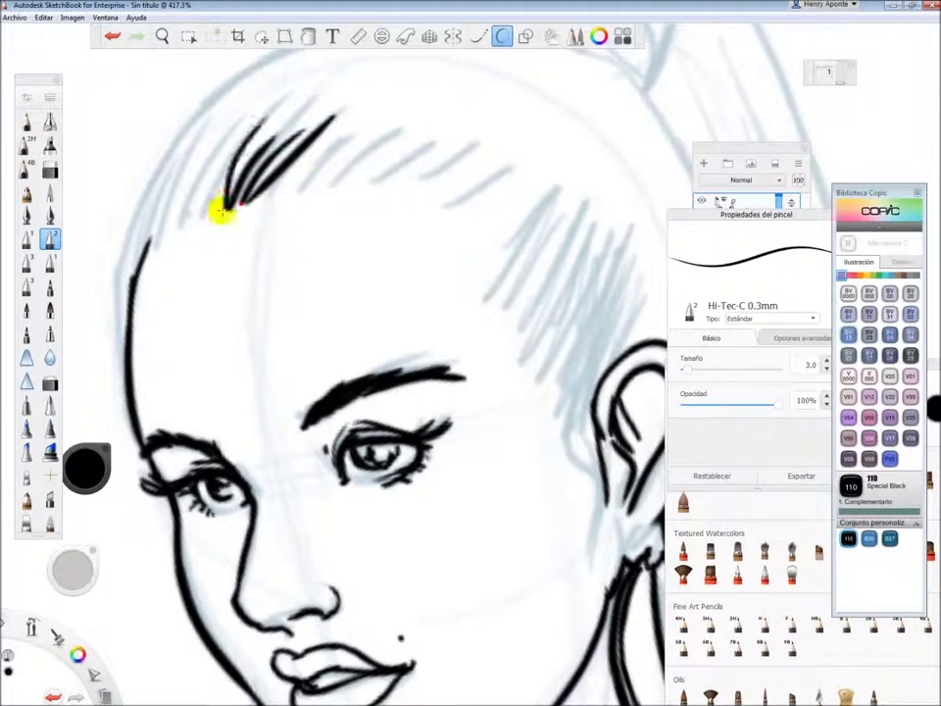
pyautogui.moveTo(201, 137); pyautogui.dragTo(204, 213)
pyautogui.moveTo(150, 235); pyautogui.dragTo(227, 77)
# Ink the slanted hair strokes along the temple and sideburn and the hair edge behind the ear.
pyautogui.moveTo(372, 245); pyautogui.dragTo(250, 259)
pyautogui.moveTo(432, 205); pyautogui.dragTo(362, 319)
pyautogui.moveTo(446, 211); pyautogui.dragTo(371, 328)
pyautogui.moveTo(458, 213)
pyautogui.mouseDown()
pyautogui.moveTo(378, 338)
pyautogui.moveTo(385, 348)
pyautogui.mouseUp()
pyautogui.moveTo(481, 231); pyautogui.dragTo(391, 361)
pyautogui.moveTo(490, 249)
pyautogui.mouseDown()
pyautogui.moveTo(397, 372)
pyautogui.moveTo(447, 441)
pyautogui.mouseUp()
pyautogui.moveTo(482, 294); pyautogui.dragTo(458, 512)
pyautogui.moveTo(596, 377); pyautogui.dragTo(579, 466)
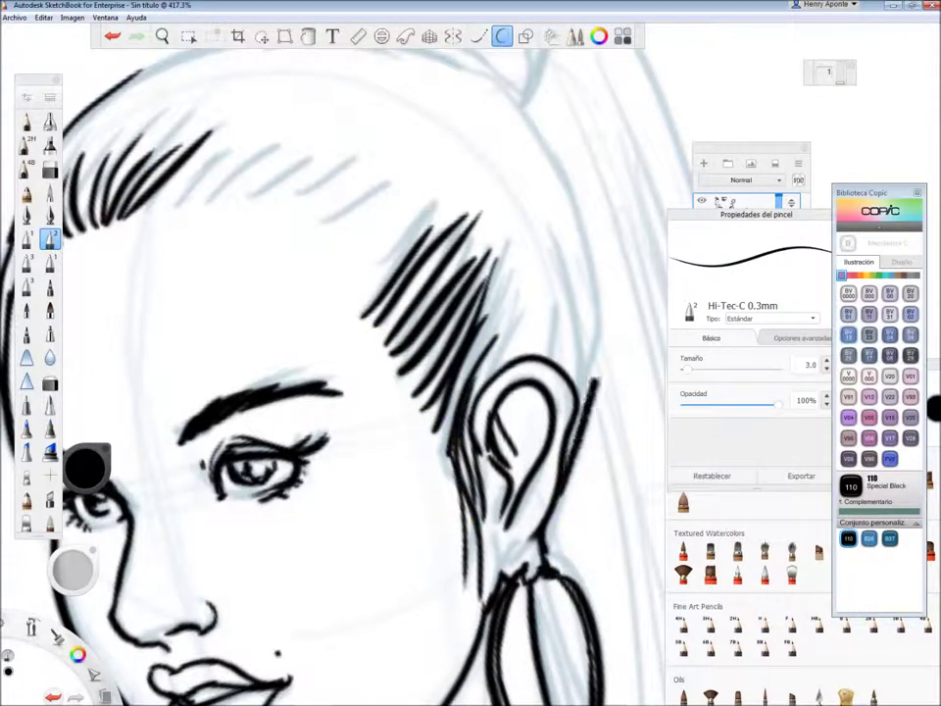
# Fill the hairline between forehead and temple with strokes and ink the outline over the crown.
pyautogui.moveTo(416, 347); pyautogui.dragTo(442, 440)
pyautogui.moveTo(323, 233); pyautogui.dragTo(241, 283)
pyautogui.moveTo(387, 221)
pyautogui.mouseDown()
pyautogui.moveTo(269, 284)
pyautogui.moveTo(294, 286)
pyautogui.mouseUp()
pyautogui.moveTo(421, 225)
pyautogui.mouseDown()
pyautogui.moveTo(336, 283)
pyautogui.moveTo(348, 294)
pyautogui.mouseUp()
pyautogui.moveTo(460, 227)
pyautogui.mouseDown()
pyautogui.moveTo(414, 286)
pyautogui.moveTo(372, 304)
pyautogui.moveTo(392, 318)
pyautogui.mouseUp()
pyautogui.moveTo(485, 245); pyautogui.dragTo(400, 323)
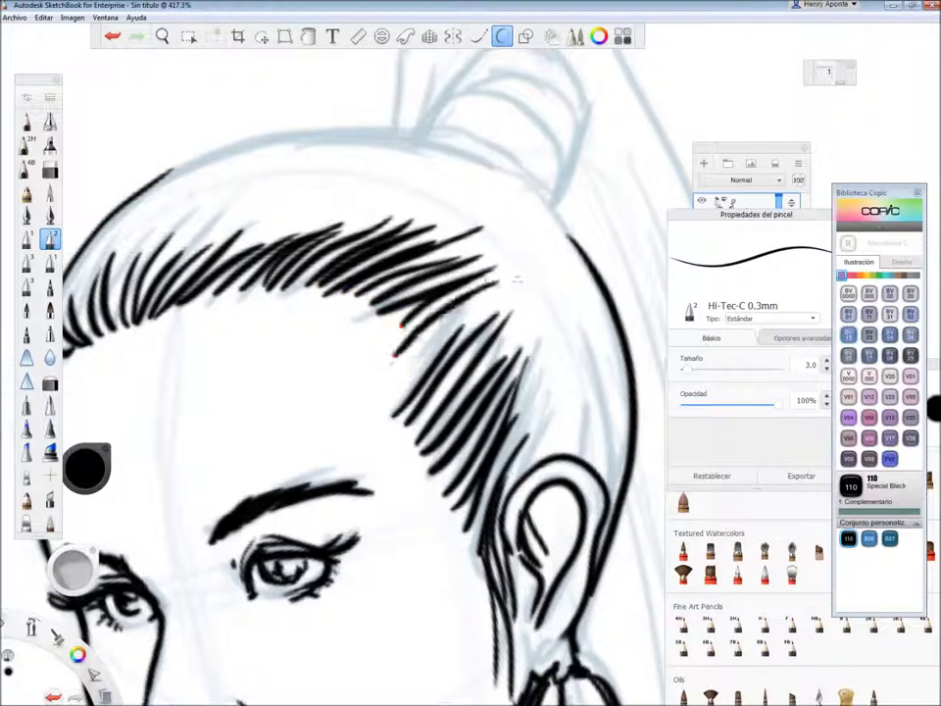
pyautogui.scroll(-3, 392, 353)
pyautogui.scroll(3, 392, 353)
pyautogui.moveTo(206, 256)
pyautogui.mouseDown()
pyautogui.moveTo(495, 206)
pyautogui.moveTo(627, 328)
pyautogui.mouseUp()
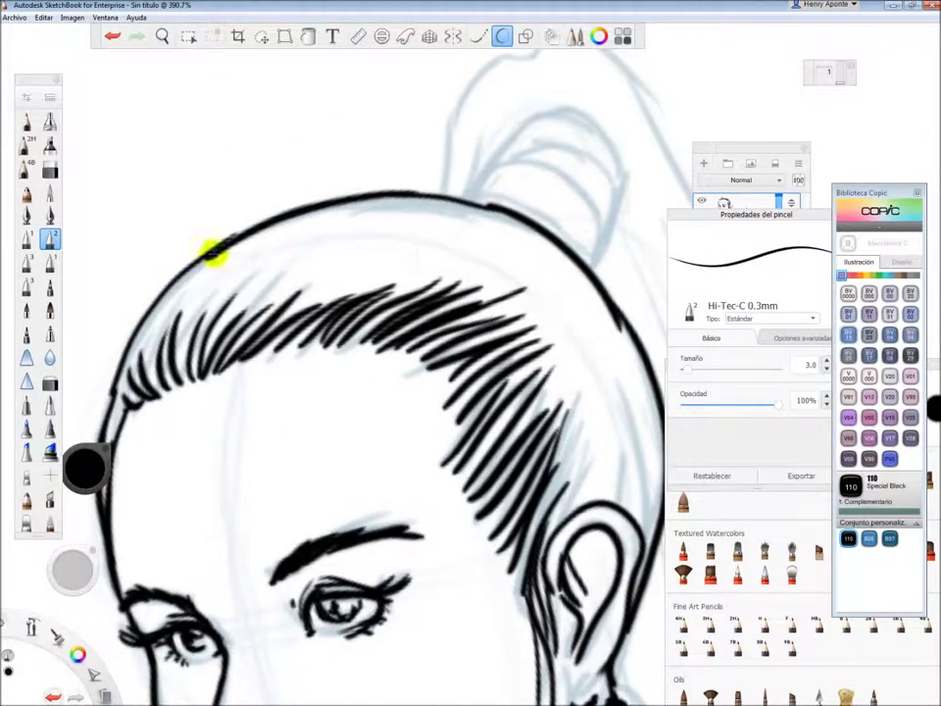
# Shade the crown and back of the head with heavy black strokes using the Hi-Tec-C 0.5mm pen.
pyautogui.click(27, 262)
pyautogui.moveTo(240, 230); pyautogui.dragTo(161, 286)
pyautogui.moveTo(329, 211); pyautogui.dragTo(235, 250)
pyautogui.moveTo(465, 218)
pyautogui.mouseDown()
pyautogui.moveTo(323, 241)
pyautogui.moveTo(549, 253)
pyautogui.moveTo(588, 294)
pyautogui.mouseUp()
pyautogui.moveTo(559, 250); pyautogui.dragTo(618, 353)
pyautogui.moveTo(593, 294); pyautogui.dragTo(642, 441)
pyautogui.moveTo(569, 279); pyautogui.dragTo(637, 436)
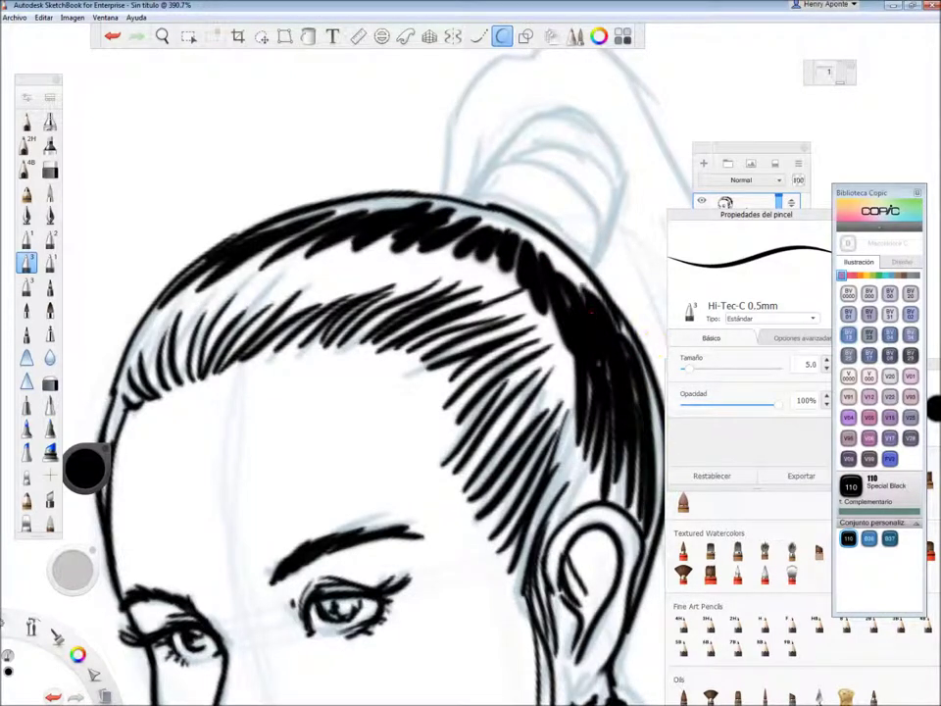
# Thicken the hair strokes along the temple and front hairline, leaving a light highlight band.
pyautogui.scroll(-2, 400, 197)
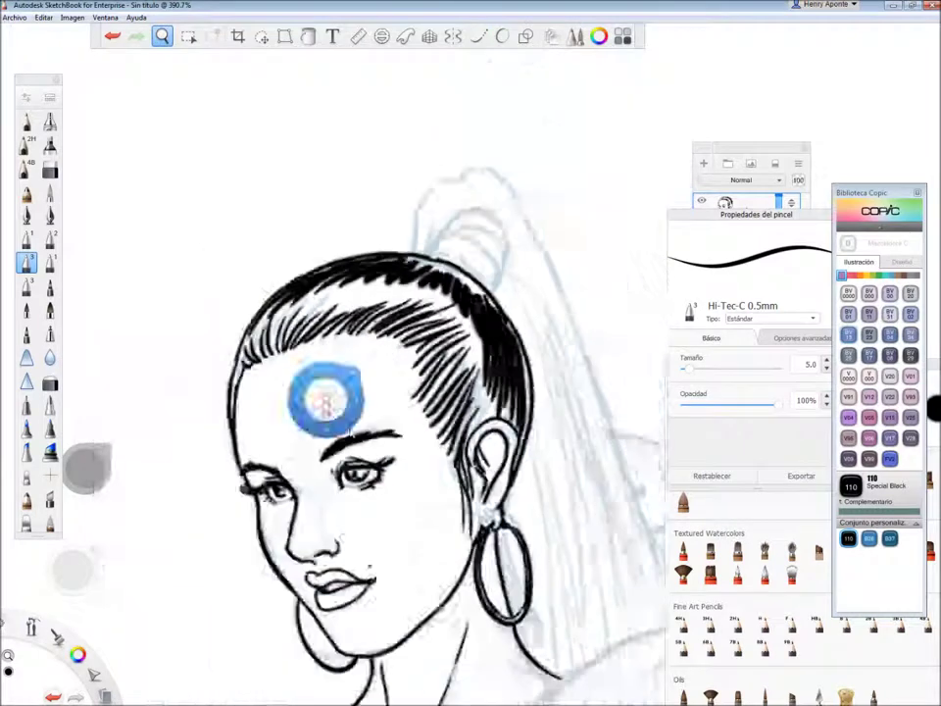
pyautogui.moveTo(296, 323); pyautogui.dragTo(347, 247)
pyautogui.moveTo(286, 280); pyautogui.dragTo(339, 226)
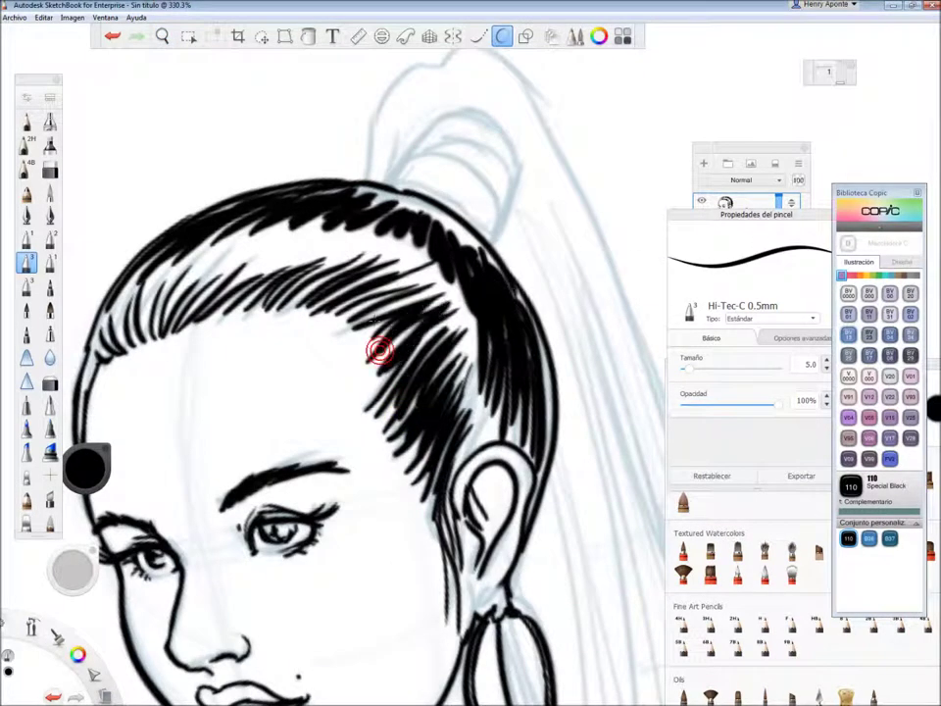
pyautogui.moveTo(245, 235); pyautogui.dragTo(325, 202)
pyautogui.moveTo(172, 229); pyautogui.dragTo(282, 188)
pyautogui.moveTo(159, 225); pyautogui.dragTo(252, 176)
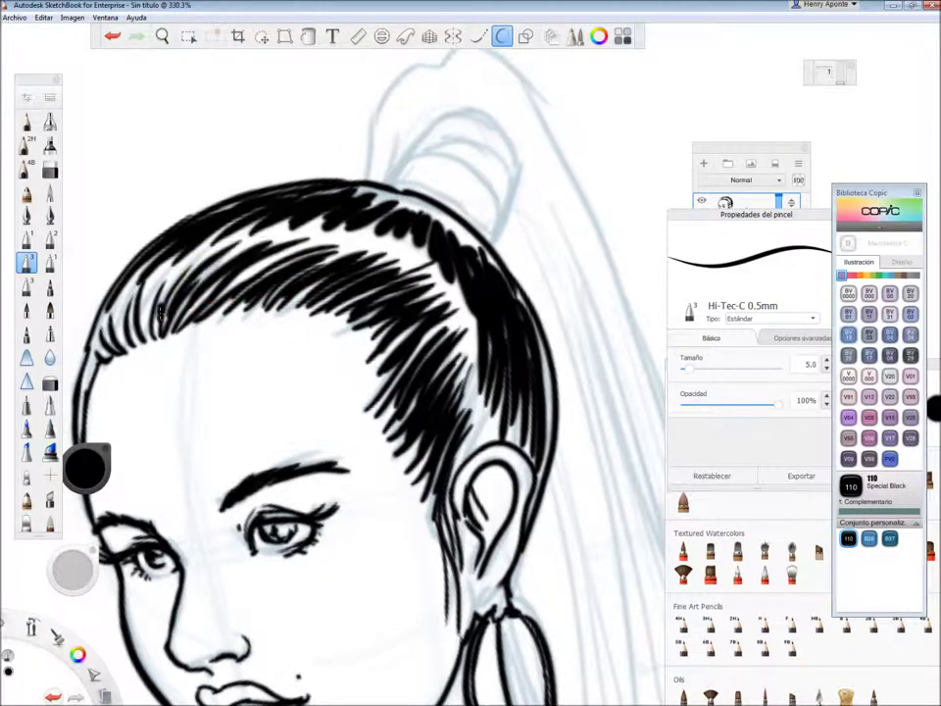
# Ink the ponytail's base, and its long outer edge down to the shoulder with the Hi-Tec-C 0.3mm pen.
pyautogui.moveTo(512, 196); pyautogui.dragTo(451, 116)
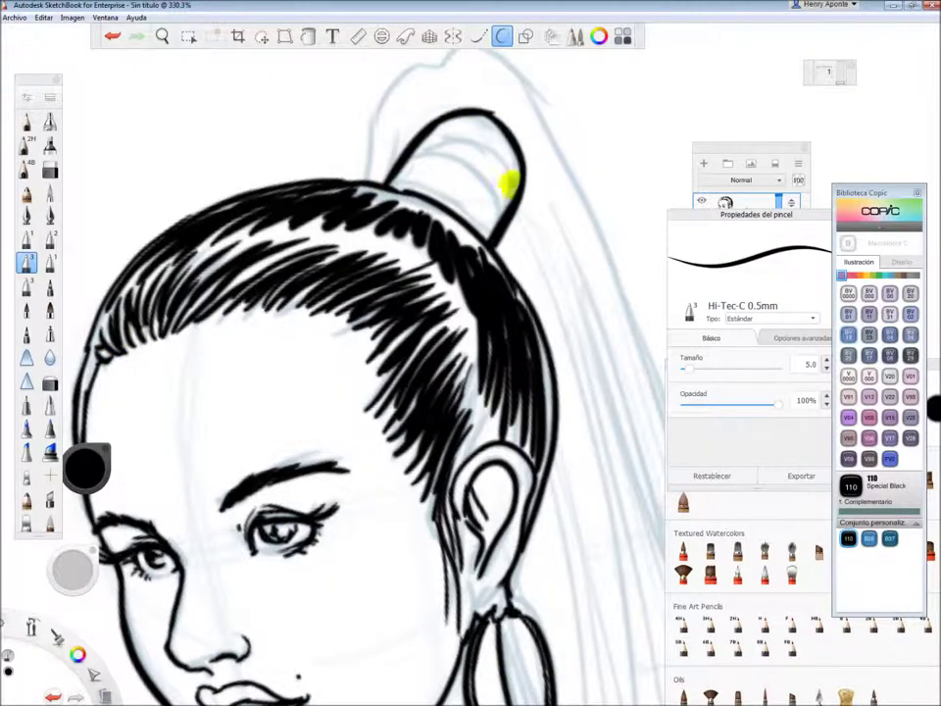
pyautogui.click(49, 238)
pyautogui.moveTo(479, 256)
pyautogui.mouseDown()
pyautogui.moveTo(372, 294)
pyautogui.moveTo(443, 119)
pyautogui.moveTo(345, 111)
pyautogui.moveTo(574, 602)
pyautogui.moveTo(462, 487)
pyautogui.moveTo(493, 256)
pyautogui.mouseUp()
pyautogui.moveTo(551, 196)
pyautogui.mouseDown()
pyautogui.moveTo(503, 288)
pyautogui.moveTo(480, 573)
pyautogui.mouseUp()
pyautogui.moveTo(322, 549); pyautogui.dragTo(504, 594)
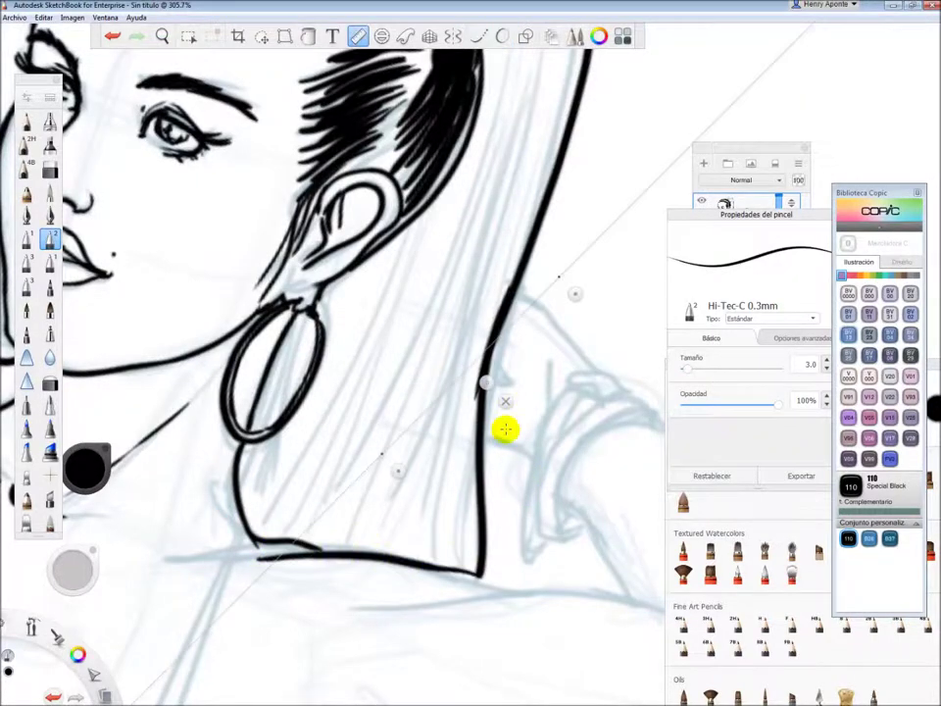
pyautogui.hotkey('ctrl', 'z')
pyautogui.moveTo(466, 361)
pyautogui.mouseDown()
pyautogui.moveTo(422, 512)
pyautogui.moveTo(422, 432)
pyautogui.mouseUp()
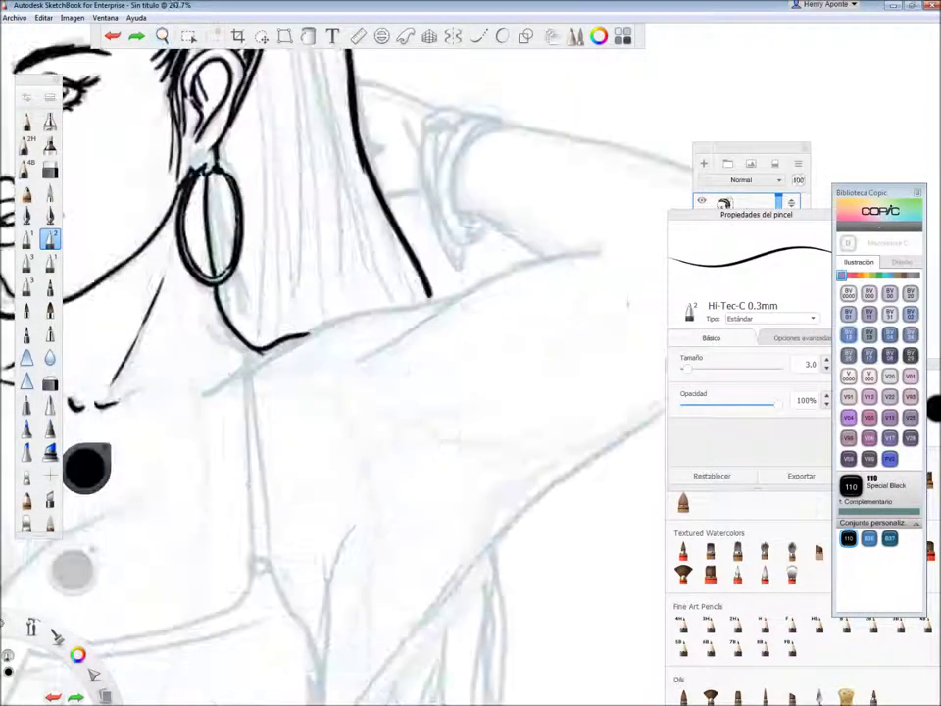
# Ink the shoulder, armpit and raised arm contours around the elbow with Steady Stroke.
pyautogui.press('l')
pyautogui.moveTo(252, 347); pyautogui.dragTo(483, 311)
pyautogui.moveTo(381, 349); pyautogui.dragTo(493, 275)
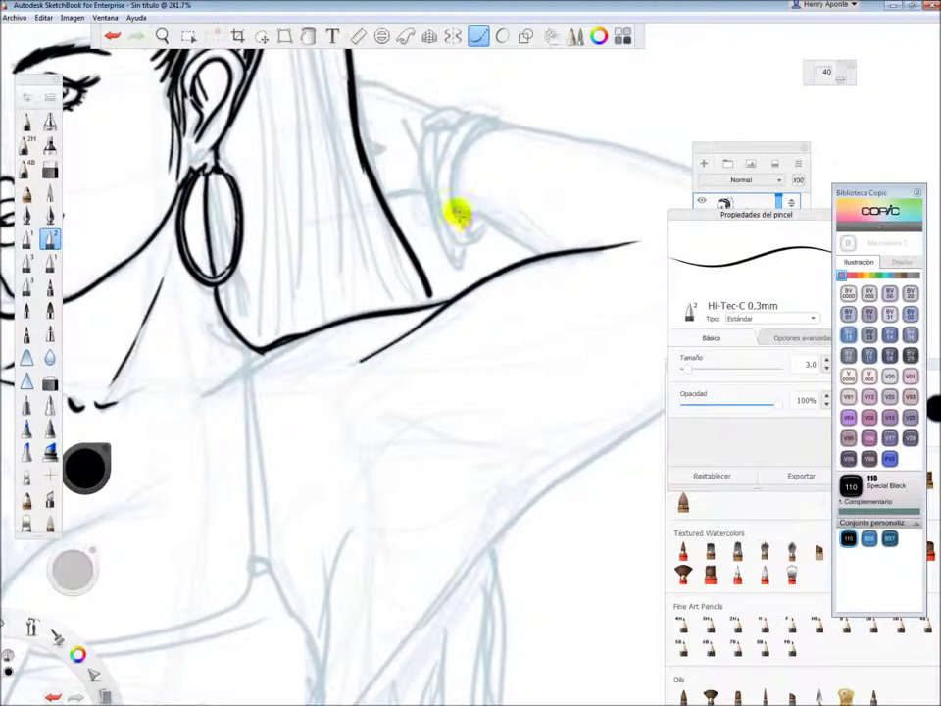
pyautogui.moveTo(557, 147)
pyautogui.mouseDown()
pyautogui.moveTo(300, 157)
pyautogui.moveTo(546, 235)
pyautogui.moveTo(612, 325)
pyautogui.moveTo(527, 415)
pyautogui.moveTo(358, 532)
pyautogui.moveTo(257, 642)
pyautogui.mouseUp()
pyautogui.press('space')
pyautogui.moveTo(502, 375); pyautogui.dragTo(502, 431)
pyautogui.moveTo(584, 256); pyautogui.dragTo(442, 361)
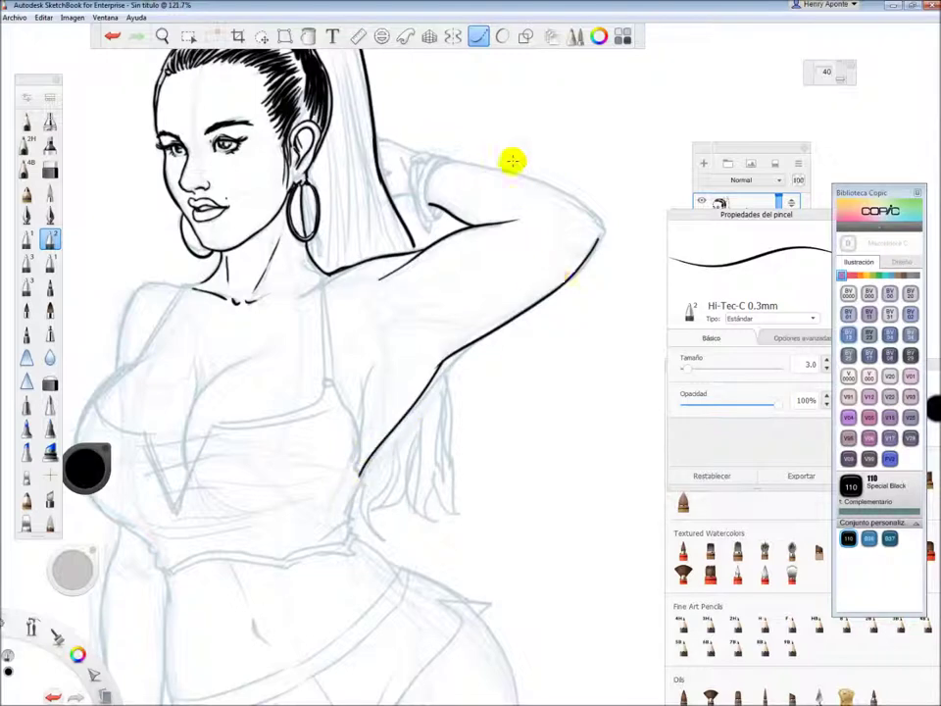
pyautogui.moveTo(546, 183); pyautogui.dragTo(594, 246)
# Ink the overlapping bracelets and the edge of the wrist on the raised arm using Predictive Stroke.
pyautogui.press('space')
pyautogui.moveTo(426, 143); pyautogui.dragTo(477, 397)
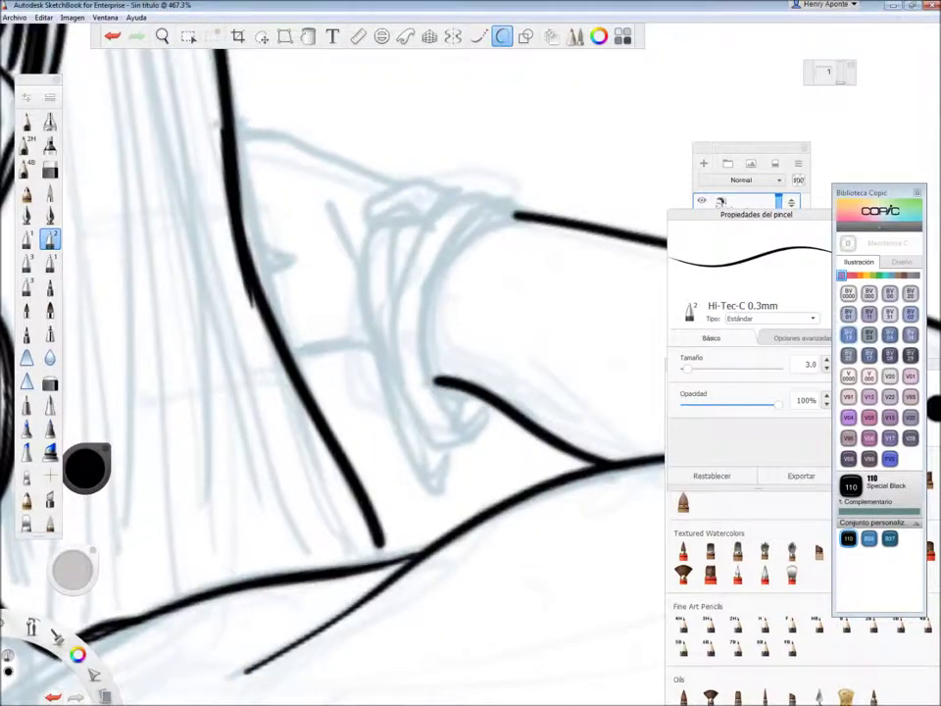
pyautogui.moveTo(447, 204)
pyautogui.mouseDown()
pyautogui.moveTo(458, 413)
pyautogui.moveTo(420, 218)
pyautogui.moveTo(474, 399)
pyautogui.mouseUp()
pyautogui.moveTo(377, 245); pyautogui.dragTo(487, 417)
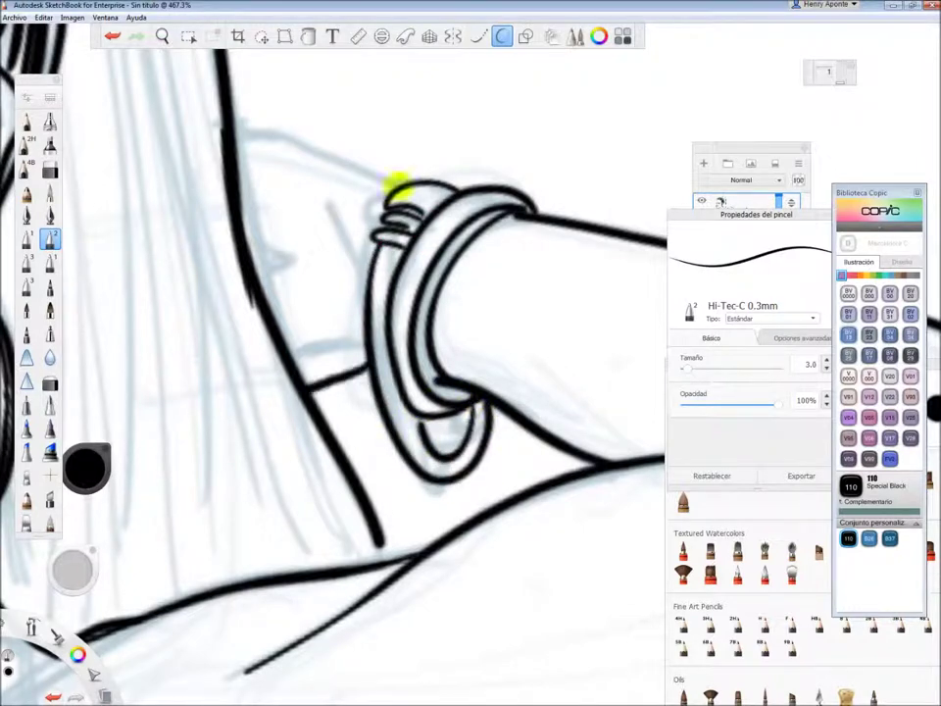
# Ink the lowered arm's shoulder and upper arm outline and the top's strap beside it.
pyautogui.press('space')
pyautogui.moveTo(452, 343); pyautogui.dragTo(343, 172)
pyautogui.moveTo(213, 195); pyautogui.dragTo(141, 420)
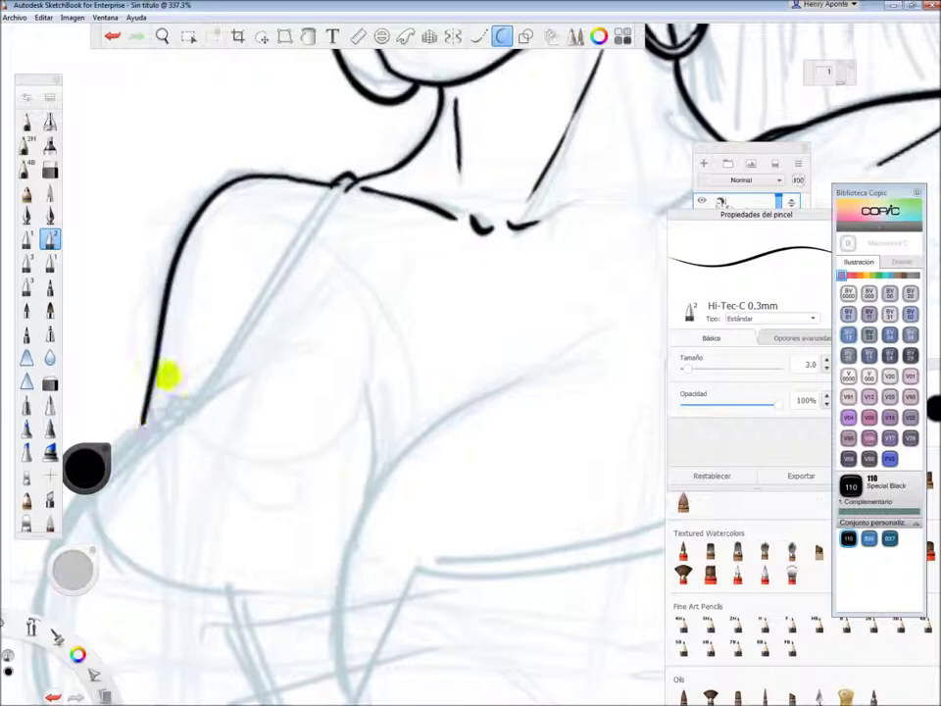
pyautogui.moveTo(349, 182)
pyautogui.mouseDown()
pyautogui.moveTo(237, 326)
pyautogui.moveTo(210, 388)
pyautogui.mouseUp()
pyautogui.moveTo(328, 208); pyautogui.dragTo(201, 323)
# Ink the outer bust contour and the crop top's gathered side and double-lined hem.
pyautogui.press('space')
pyautogui.moveTo(196, 450); pyautogui.dragTo(196, 272)
pyautogui.moveTo(253, 55)
pyautogui.mouseDown()
pyautogui.moveTo(151, 248)
pyautogui.moveTo(256, 451)
pyautogui.moveTo(382, 547)
pyautogui.mouseUp()
pyautogui.press('space')
pyautogui.moveTo(406, 591); pyautogui.dragTo(490, 490)
pyautogui.press('space')
pyautogui.moveTo(488, 609)
pyautogui.mouseDown()
pyautogui.moveTo(456, 601)
pyautogui.moveTo(302, 637)
pyautogui.moveTo(421, 391)
pyautogui.moveTo(124, 432)
pyautogui.moveTo(471, 400)
pyautogui.mouseUp()
# Switch to Predictive Stroke and ink the crop top's neckline up to the strap on the raised-arm side.
pyautogui.click(502, 36)
pyautogui.moveTo(117, 412); pyautogui.dragTo(475, 397)
pyautogui.press('space')
pyautogui.moveTo(431, 326); pyautogui.dragTo(406, 250)
# Ink the strap on the raised-arm side with its two edges and adjuster bands.
pyautogui.moveTo(210, 256)
pyautogui.mouseDown()
pyautogui.moveTo(310, 248)
pyautogui.moveTo(563, 168)
pyautogui.moveTo(584, 143)
pyautogui.moveTo(559, 303)
pyautogui.moveTo(455, 221)
pyautogui.mouseUp()
pyautogui.press('space')
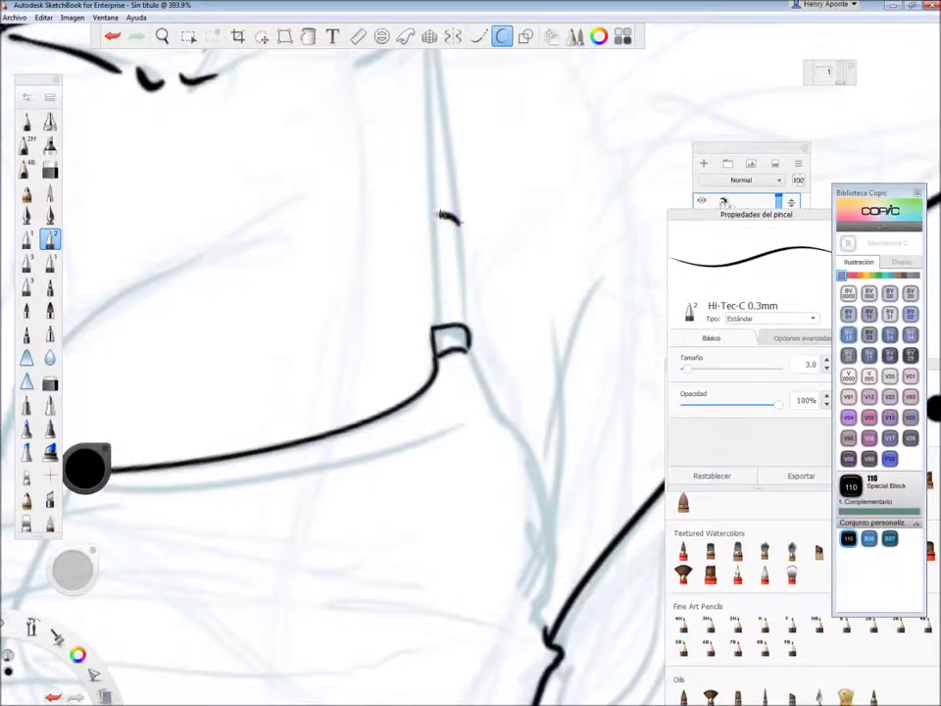
pyautogui.moveTo(419, 15)
pyautogui.mouseDown()
pyautogui.moveTo(399, 70)
pyautogui.moveTo(446, 134)
pyautogui.mouseUp()
pyautogui.moveTo(577, 357)
pyautogui.mouseDown()
pyautogui.moveTo(538, 498)
pyautogui.moveTo(426, 259)
pyautogui.mouseUp()
pyautogui.moveTo(435, 137); pyautogui.dragTo(426, 421)
# Ink the cleavage curves and the V-shaped opening at the front of the crop top.
pyautogui.press('space')
pyautogui.moveTo(337, 397)
pyautogui.mouseDown()
pyautogui.moveTo(333, 421)
pyautogui.moveTo(329, 362)
pyautogui.mouseUp()
pyautogui.moveTo(483, 136)
pyautogui.mouseDown()
pyautogui.moveTo(387, 215)
pyautogui.moveTo(427, 172)
pyautogui.moveTo(350, 251)
pyautogui.moveTo(330, 343)
pyautogui.moveTo(342, 387)
pyautogui.mouseUp()
pyautogui.hotkey('ctrl', 'z')
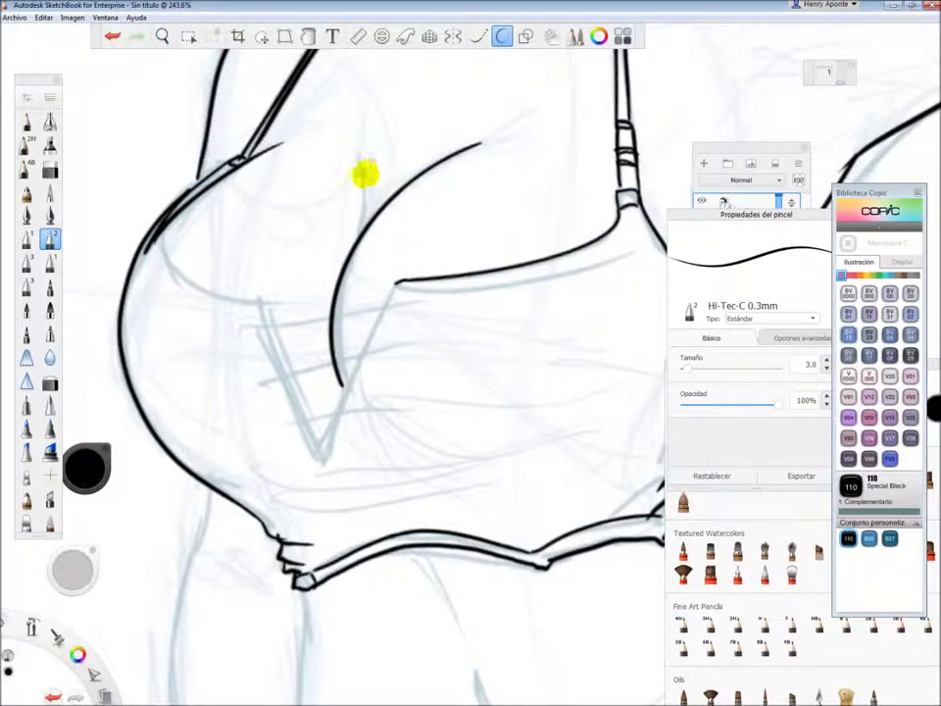
pyautogui.moveTo(260, 299); pyautogui.dragTo(306, 435)
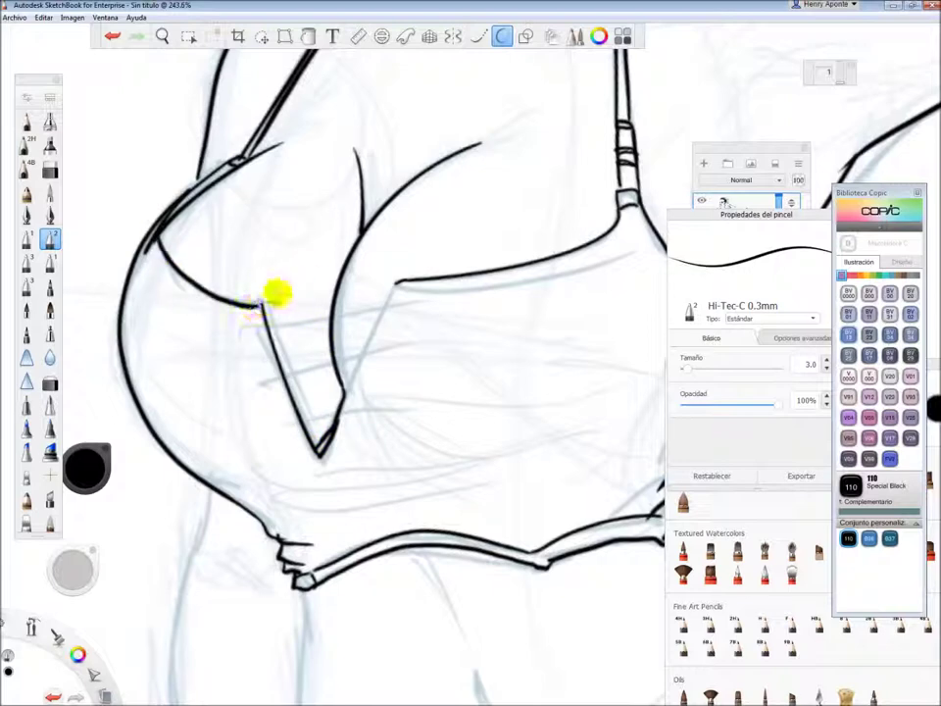
# Ink the eyelets beside the V-shaped opening and the crossed lacing between them.
pyautogui.press('space')
pyautogui.moveTo(481, 284); pyautogui.dragTo(481, 184)
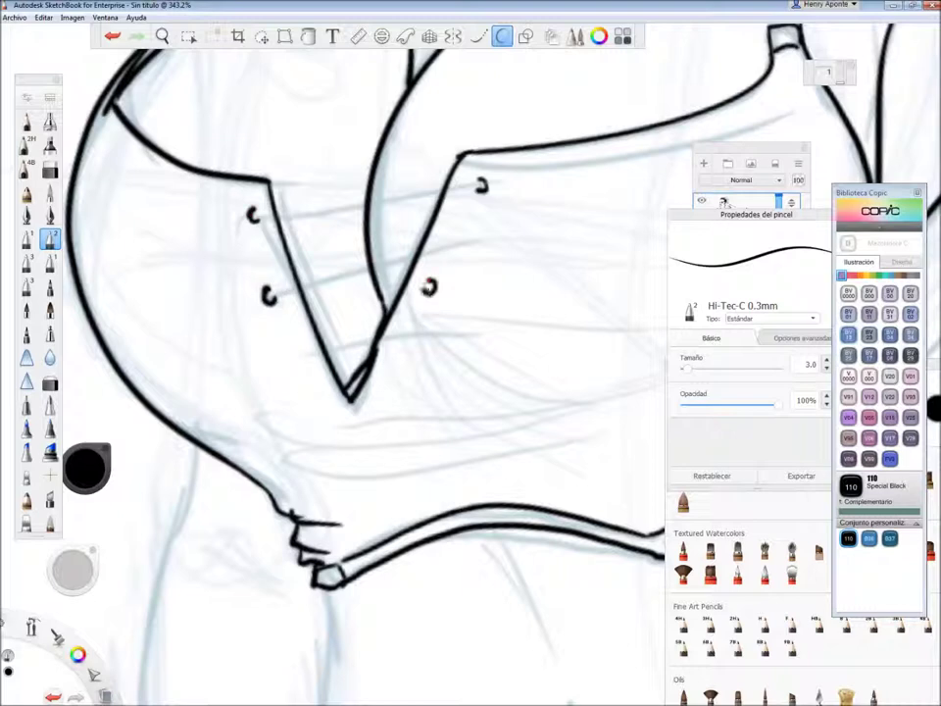
pyautogui.moveTo(275, 295); pyautogui.dragTo(431, 287)
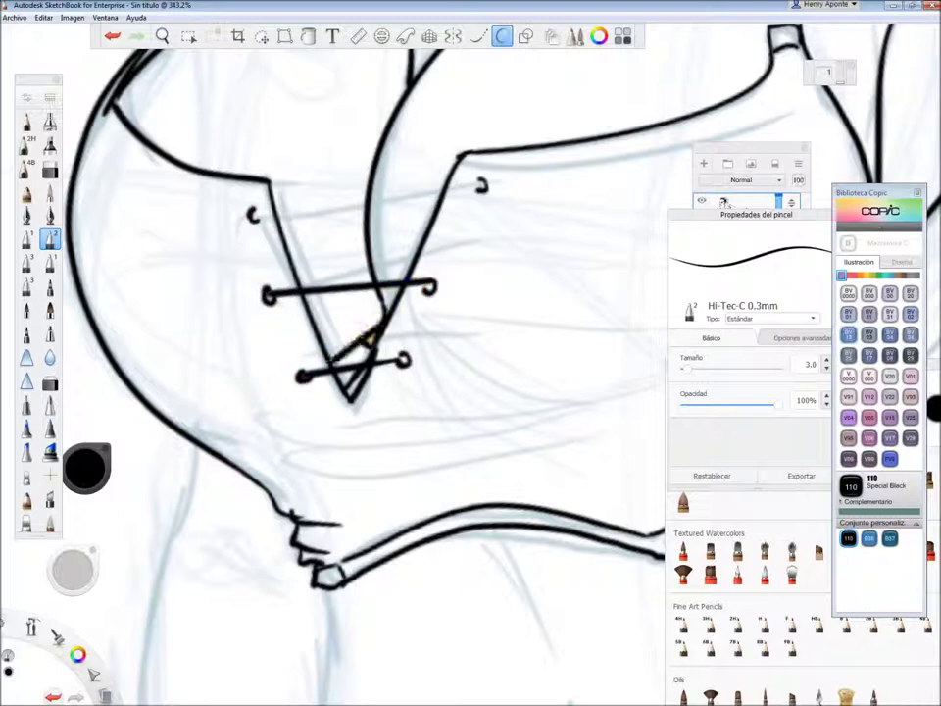
pyautogui.moveTo(269, 290); pyautogui.dragTo(420, 204)
pyautogui.moveTo(276, 227); pyautogui.dragTo(407, 275)
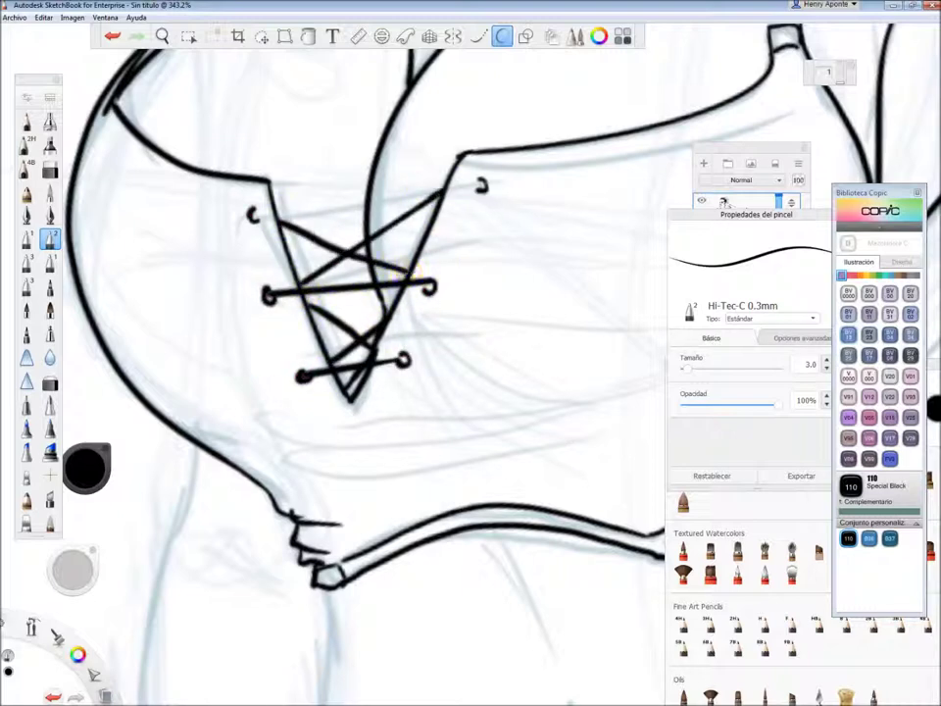
# Ink the long vertical seams on both sides of the crop top's lacing.
pyautogui.moveTo(481, 184); pyautogui.dragTo(514, 410)
pyautogui.scroll(-8, 285, 242)
pyautogui.scroll(4, 517, 267)
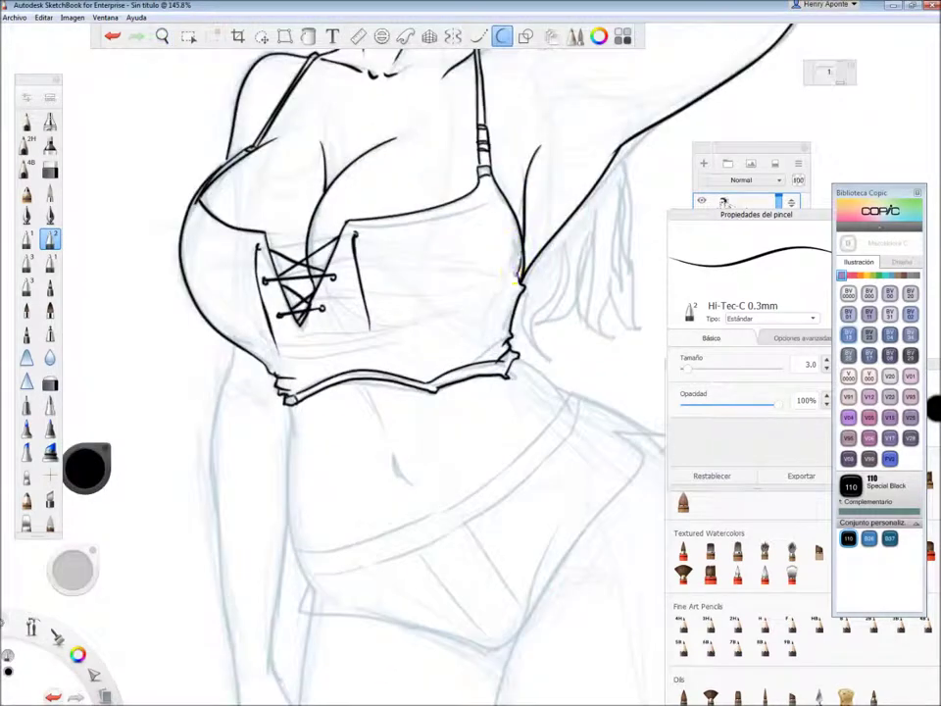
# Ink the fabric folds on the lower crop top and the waist and briefs edge on the lowered-arm side.
pyautogui.moveTo(441, 316); pyautogui.dragTo(244, 355)
pyautogui.moveTo(420, 422); pyautogui.dragTo(420, 300)
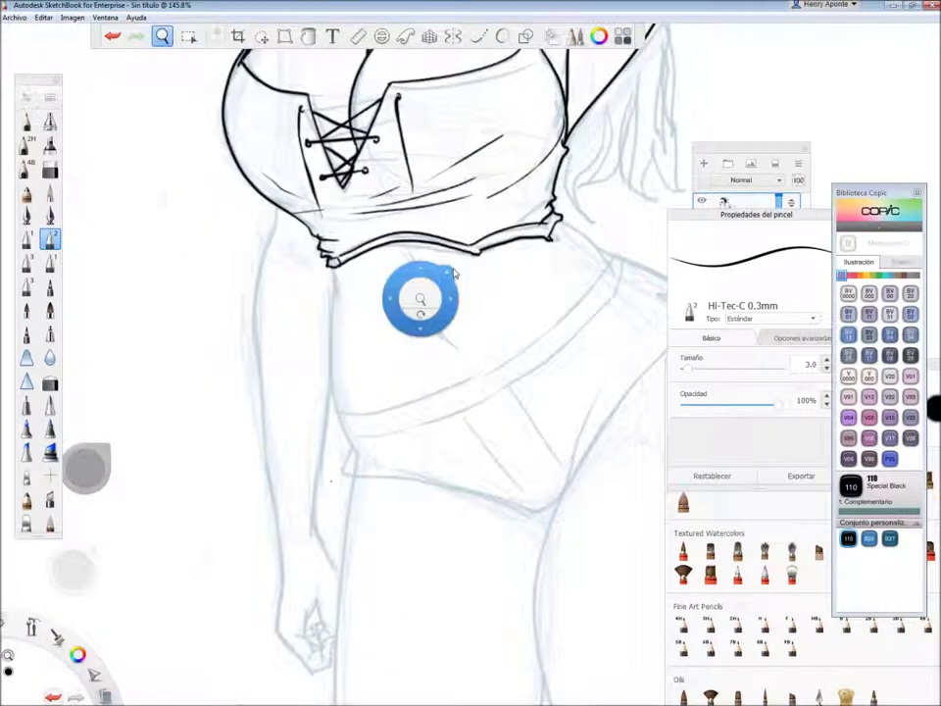
pyautogui.scroll(3, 388, 360)
pyautogui.moveTo(322, 133)
pyautogui.mouseDown()
pyautogui.moveTo(331, 392)
pyautogui.moveTo(353, 462)
pyautogui.moveTo(426, 468)
pyautogui.mouseUp()
pyautogui.moveTo(353, 485); pyautogui.dragTo(39, 524)
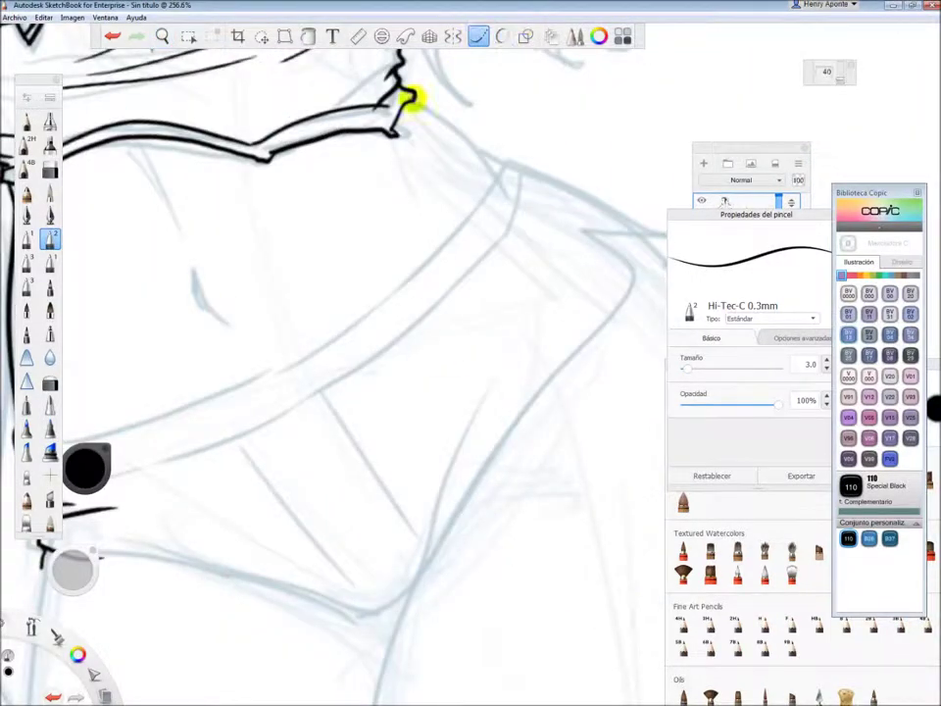
# Ink the hip contour with its pointed fabric tip on the raised-arm side, and the leg openings of the briefs.
pyautogui.moveTo(487, 169)
pyautogui.mouseDown()
pyautogui.moveTo(646, 226)
pyautogui.moveTo(505, 257)
pyautogui.mouseUp()
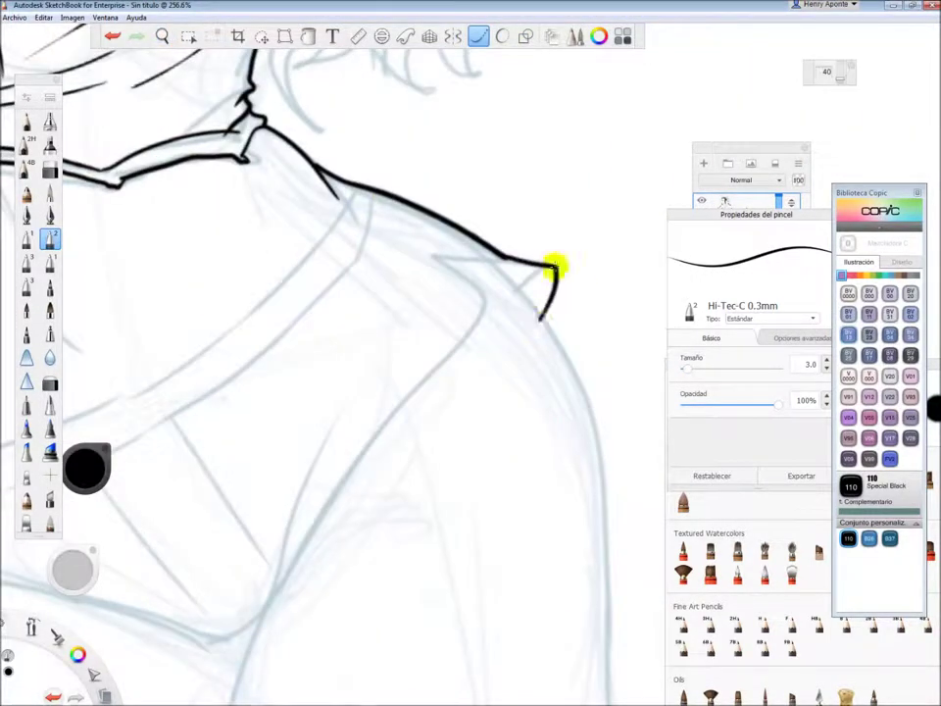
pyautogui.moveTo(448, 278)
pyautogui.mouseDown()
pyautogui.moveTo(391, 430)
pyautogui.moveTo(263, 615)
pyautogui.moveTo(343, 411)
pyautogui.mouseUp()
pyautogui.moveTo(267, 607); pyautogui.dragTo(333, 441)
pyautogui.moveTo(325, 496); pyautogui.dragTo(547, 255)
# Ink the upper edge of the briefs' waistband and the fold lines on the briefs.
pyautogui.moveTo(392, 384)
pyautogui.mouseDown()
pyautogui.moveTo(478, 392)
pyautogui.moveTo(292, 352)
pyautogui.moveTo(115, 341)
pyautogui.mouseUp()
pyautogui.moveTo(480, 390); pyautogui.dragTo(243, 316)
pyautogui.moveTo(431, 59); pyautogui.dragTo(343, 196)
pyautogui.moveTo(251, 191); pyautogui.dragTo(164, 210)
pyautogui.moveTo(236, 224); pyautogui.dragTo(149, 240)
# Ink the navel and abdomen lines and the remaining waistband lines of the briefs.
pyautogui.moveTo(284, 294)
pyautogui.mouseDown()
pyautogui.moveTo(426, 294)
pyautogui.moveTo(380, 340)
pyautogui.moveTo(352, 482)
pyautogui.mouseUp()
pyautogui.moveTo(681, 98)
pyautogui.mouseDown()
pyautogui.moveTo(599, 204)
pyautogui.moveTo(210, 373)
pyautogui.moveTo(402, 338)
pyautogui.moveTo(212, 373)
pyautogui.moveTo(462, 315)
pyautogui.moveTo(588, 236)
pyautogui.mouseUp()
pyautogui.press('o')
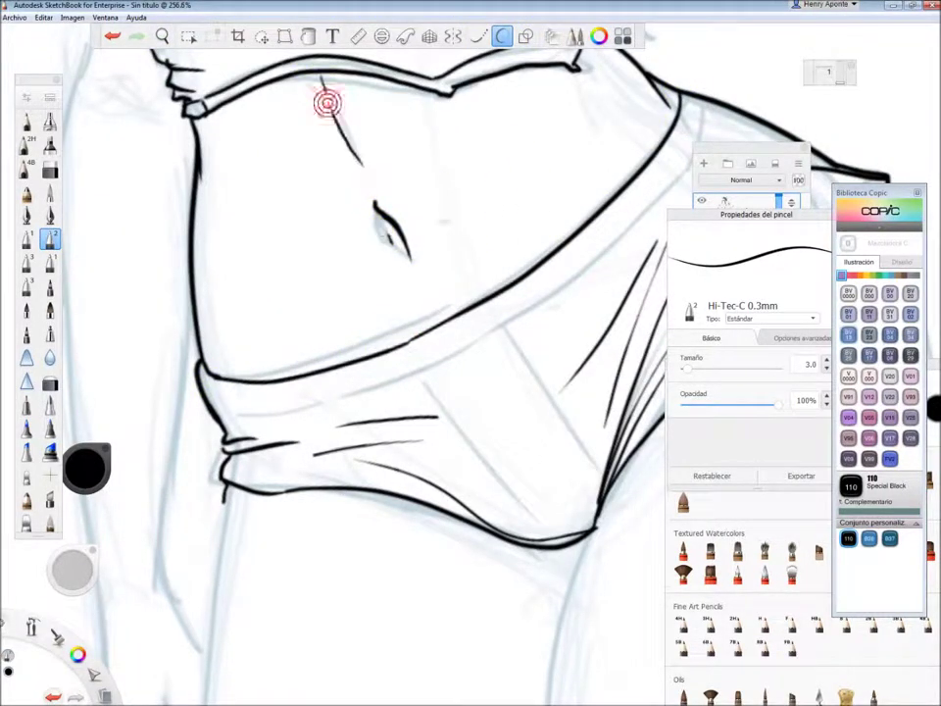
pyautogui.moveTo(292, 362); pyautogui.dragTo(431, 362)
pyautogui.moveTo(674, 27); pyautogui.dragTo(412, 267)
# Ink the raised-arm-side leg from hip to ankle with its thigh, knee and calf lines.
pyautogui.click(478, 36)
pyautogui.moveTo(378, 143)
pyautogui.mouseDown()
pyautogui.moveTo(403, 303)
pyautogui.moveTo(396, 395)
pyautogui.moveTo(370, 490)
pyautogui.moveTo(377, 575)
pyautogui.mouseUp()
pyautogui.moveTo(246, 311)
pyautogui.mouseDown()
pyautogui.moveTo(254, 385)
pyautogui.moveTo(282, 480)
pyautogui.mouseUp()
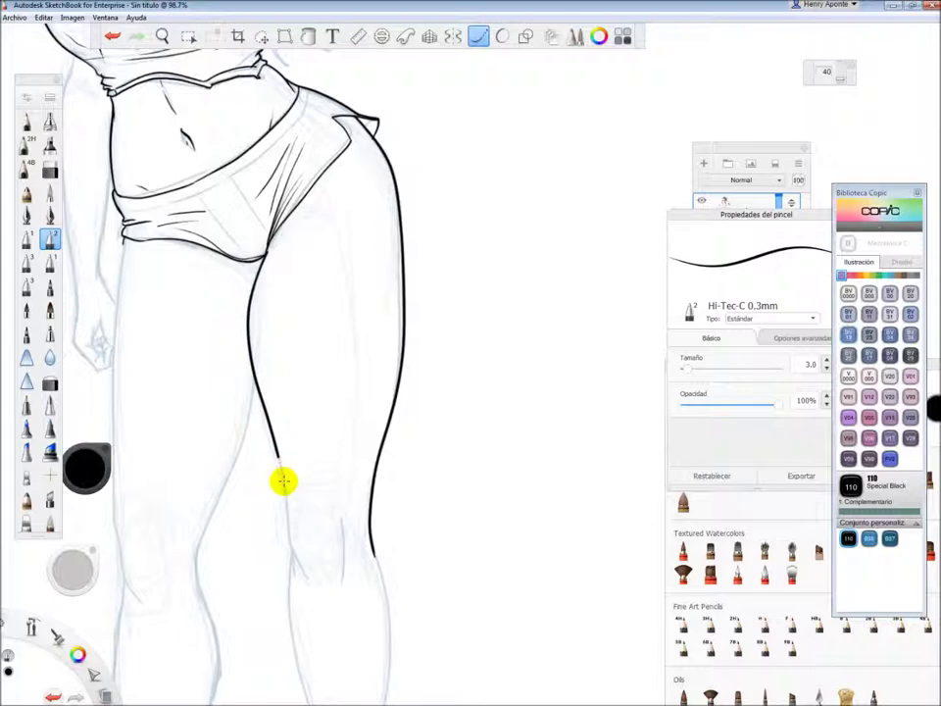
pyautogui.moveTo(364, 573)
pyautogui.mouseDown()
pyautogui.moveTo(407, 226)
pyautogui.moveTo(280, 470)
pyautogui.moveTo(395, 98)
pyautogui.mouseUp()
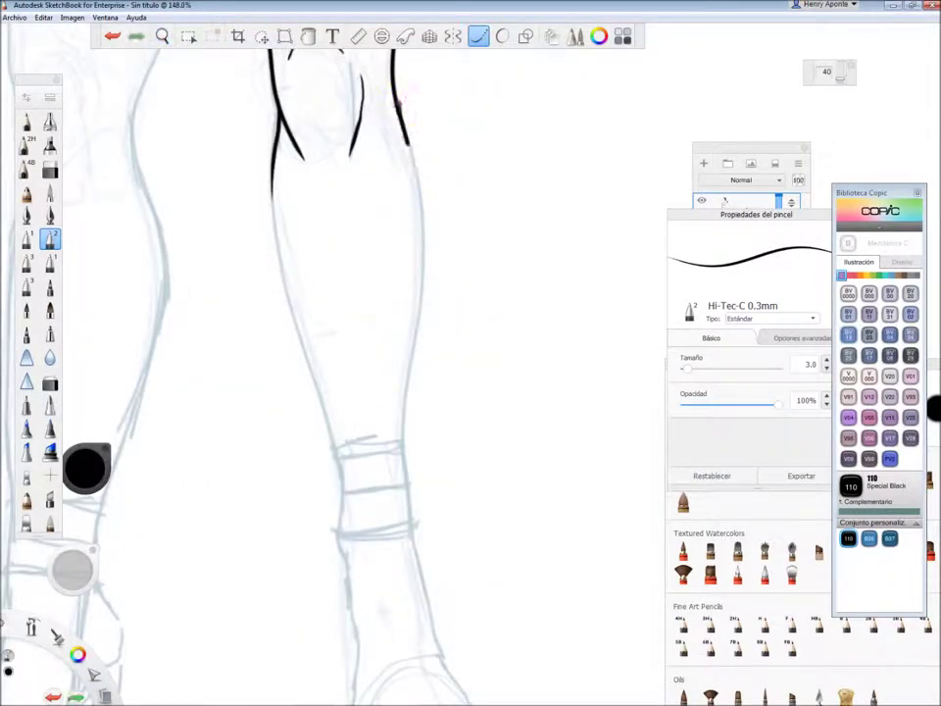
pyautogui.moveTo(412, 152)
pyautogui.mouseDown()
pyautogui.moveTo(423, 250)
pyautogui.moveTo(408, 384)
pyautogui.mouseUp()
pyautogui.moveTo(274, 59)
pyautogui.mouseDown()
pyautogui.moveTo(296, 329)
pyautogui.moveTo(325, 437)
pyautogui.mouseUp()
# Ink the three ankle straps on the raised-arm-side leg and the ankle contours between them.
pyautogui.scroll(5, 392, 431)
pyautogui.click(501, 36)
pyautogui.moveTo(534, 132); pyautogui.dragTo(530, 176)
pyautogui.moveTo(265, 188)
pyautogui.mouseDown()
pyautogui.moveTo(503, 213)
pyautogui.moveTo(524, 168)
pyautogui.mouseUp()
pyautogui.moveTo(286, 249); pyautogui.dragTo(296, 387)
pyautogui.moveTo(294, 367); pyautogui.dragTo(493, 341)
pyautogui.moveTo(521, 211)
pyautogui.mouseDown()
pyautogui.moveTo(529, 299)
pyautogui.moveTo(550, 365)
pyautogui.moveTo(408, 397)
pyautogui.moveTo(289, 515)
pyautogui.mouseUp()
pyautogui.moveTo(500, 377); pyautogui.dragTo(436, 392)
pyautogui.moveTo(549, 480)
pyautogui.mouseDown()
pyautogui.moveTo(311, 529)
pyautogui.moveTo(364, 562)
pyautogui.mouseUp()
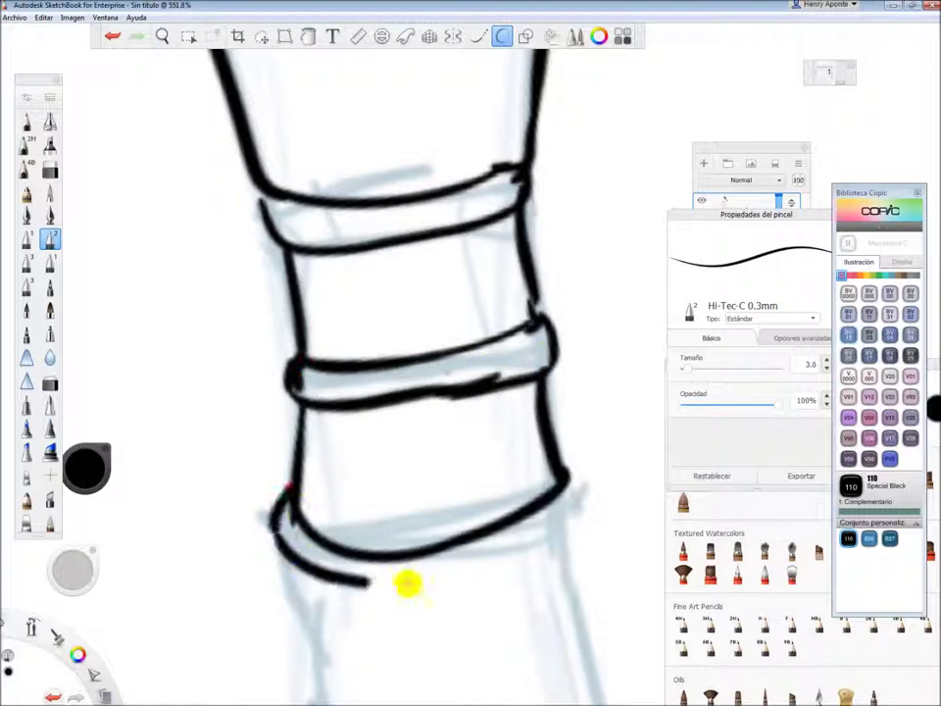
# Ink the side contours of the raised-arm-side foot and the shoe's toe opening with the toes inside.
pyautogui.scroll(-5, 551, 373)
pyautogui.moveTo(370, 351)
pyautogui.mouseDown()
pyautogui.moveTo(378, 530)
pyautogui.moveTo(436, 588)
pyautogui.mouseUp()
pyautogui.moveTo(470, 250); pyautogui.dragTo(557, 567)
pyautogui.moveTo(439, 592)
pyautogui.mouseDown()
pyautogui.moveTo(519, 559)
pyautogui.moveTo(547, 573)
pyautogui.mouseUp()
pyautogui.moveTo(446, 607); pyautogui.dragTo(549, 577)
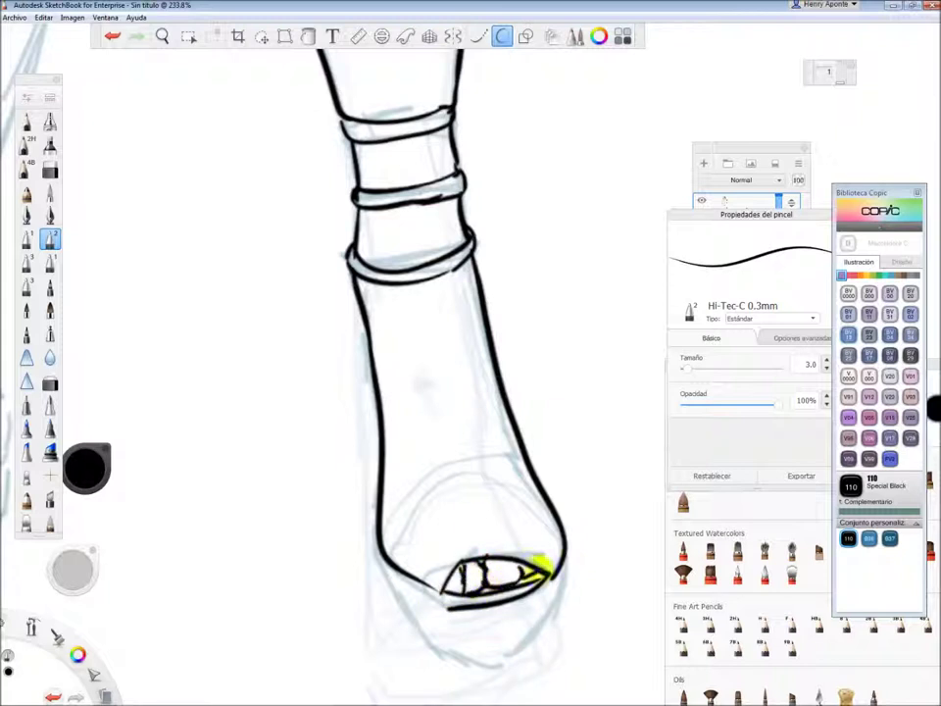
# Ink the curved upper edge, the sole and the central vertical strap of the raised-arm-side shoe.
pyautogui.moveTo(389, 502); pyautogui.dragTo(537, 471)
pyautogui.moveTo(382, 574)
pyautogui.mouseDown()
pyautogui.moveTo(447, 655)
pyautogui.moveTo(531, 640)
pyautogui.mouseUp()
pyautogui.moveTo(417, 272); pyautogui.dragTo(443, 443)
pyautogui.moveTo(329, 224)
pyautogui.mouseDown()
pyautogui.moveTo(357, 345)
pyautogui.moveTo(430, 526)
pyautogui.moveTo(414, 261)
pyautogui.moveTo(440, 236)
pyautogui.mouseUp()
# Ink the inner and outer contours of the lowered-arm-side leg down to the ankle, redoing the first inner-thigh stroke.
pyautogui.moveTo(410, 196); pyautogui.dragTo(388, 294)
pyautogui.hotkey('ctrl', 'z')
pyautogui.moveTo(412, 196)
pyautogui.mouseDown()
pyautogui.moveTo(346, 391)
pyautogui.moveTo(375, 496)
pyautogui.mouseUp()
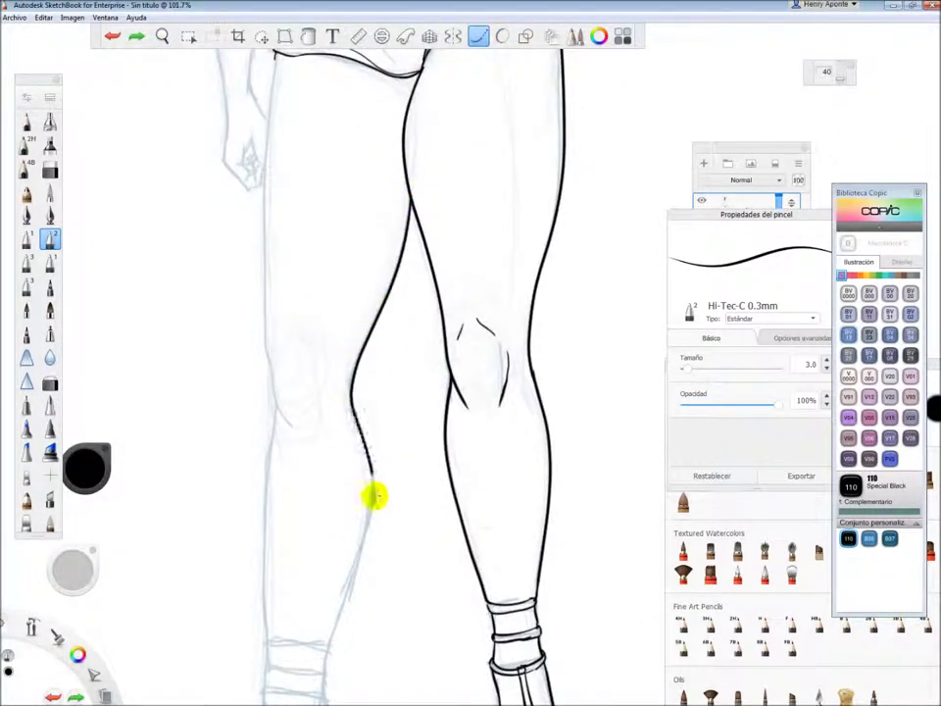
pyautogui.moveTo(330, 632); pyautogui.dragTo(333, 642)
pyautogui.moveTo(275, 51)
pyautogui.mouseDown()
pyautogui.moveTo(263, 231)
pyautogui.moveTo(268, 382)
pyautogui.moveTo(284, 436)
pyautogui.moveTo(305, 402)
pyautogui.moveTo(263, 578)
pyautogui.moveTo(258, 677)
pyautogui.mouseUp()
# Ink the three ankle straps on the lowered-arm-side leg.
pyautogui.press('space')
pyautogui.moveTo(403, 421)
pyautogui.mouseDown()
pyautogui.moveTo(413, 294)
pyautogui.moveTo(273, 192)
pyautogui.mouseUp()
pyautogui.moveTo(370, 186); pyautogui.dragTo(259, 202)
pyautogui.moveTo(353, 256); pyautogui.dragTo(255, 242)
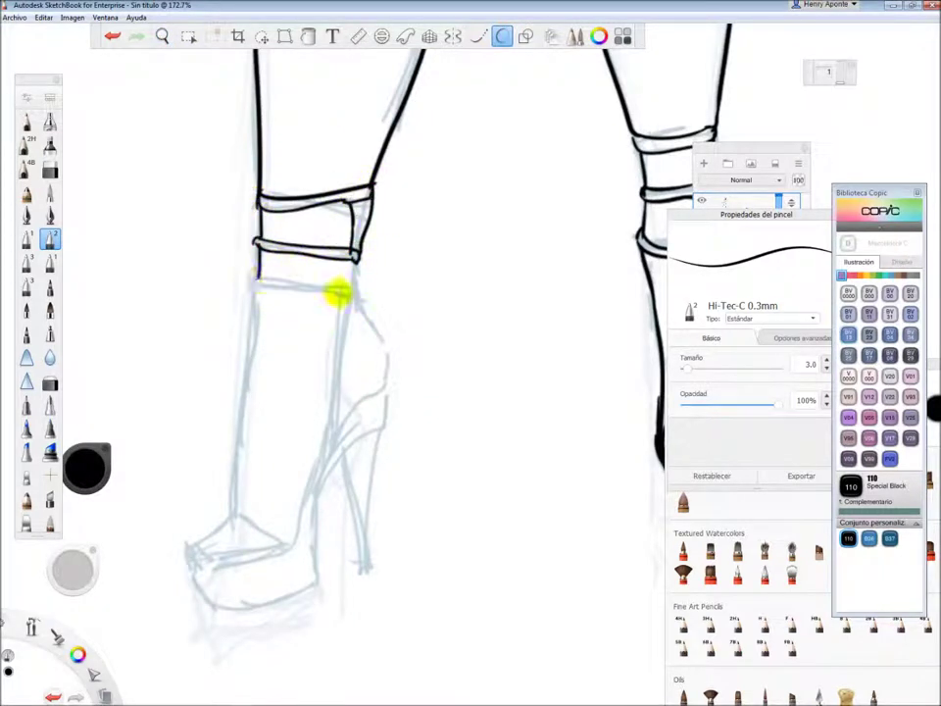
pyautogui.moveTo(357, 290)
pyautogui.mouseDown()
pyautogui.moveTo(250, 300)
pyautogui.moveTo(257, 291)
pyautogui.mouseUp()
# Ink the lowered-arm-side foot and its platform shoe with the heel counter and stiletto heel.
pyautogui.moveTo(238, 509); pyautogui.dragTo(253, 325)
pyautogui.moveTo(367, 324)
pyautogui.mouseDown()
pyautogui.moveTo(373, 393)
pyautogui.moveTo(299, 529)
pyautogui.moveTo(275, 548)
pyautogui.moveTo(193, 567)
pyautogui.moveTo(314, 580)
pyautogui.moveTo(390, 408)
pyautogui.mouseUp()
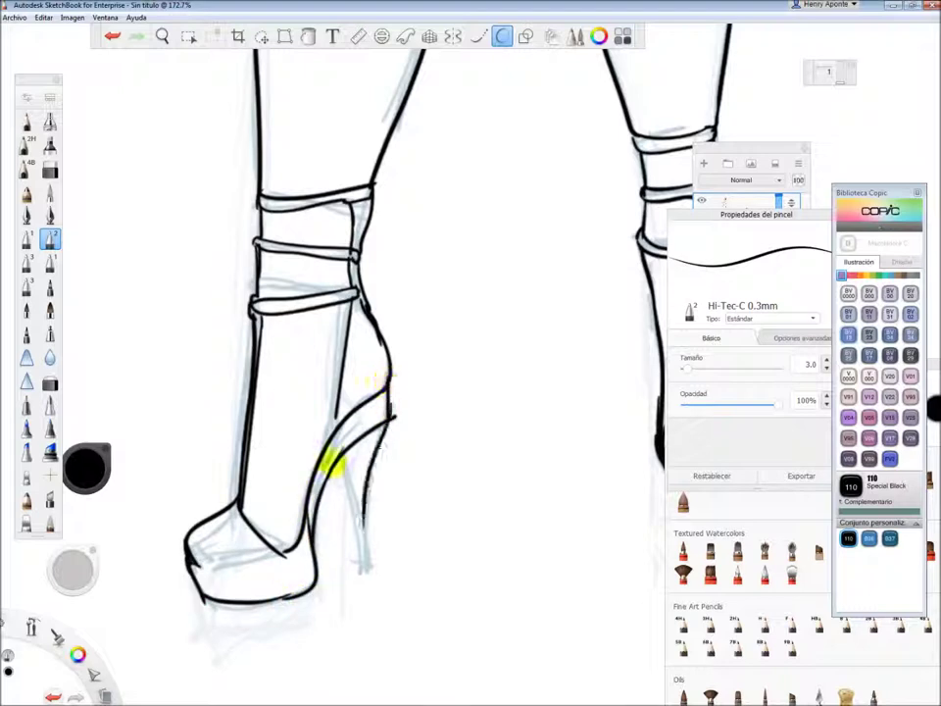
pyautogui.moveTo(361, 514); pyautogui.dragTo(329, 257)
# Ink the lowered arm with its bracelet and hand.
pyautogui.moveTo(361, 182)
pyautogui.mouseDown()
pyautogui.moveTo(336, 250)
pyautogui.moveTo(295, 537)
pyautogui.moveTo(349, 483)
pyautogui.moveTo(362, 393)
pyautogui.mouseUp()
pyautogui.moveTo(310, 363)
pyautogui.mouseDown()
pyautogui.moveTo(415, 317)
pyautogui.moveTo(311, 366)
pyautogui.moveTo(424, 401)
pyautogui.mouseUp()
pyautogui.moveTo(311, 390)
pyautogui.mouseDown()
pyautogui.moveTo(313, 589)
pyautogui.moveTo(384, 519)
pyautogui.mouseUp()
# Ink the wavy hair strands hanging below the raised arm and fill them with black.
pyautogui.moveTo(374, 574); pyautogui.dragTo(475, 141)
pyautogui.moveTo(446, 61)
pyautogui.mouseDown()
pyautogui.moveTo(430, 152)
pyautogui.moveTo(443, 267)
pyautogui.moveTo(427, 283)
pyautogui.moveTo(383, 255)
pyautogui.moveTo(381, 186)
pyautogui.mouseUp()
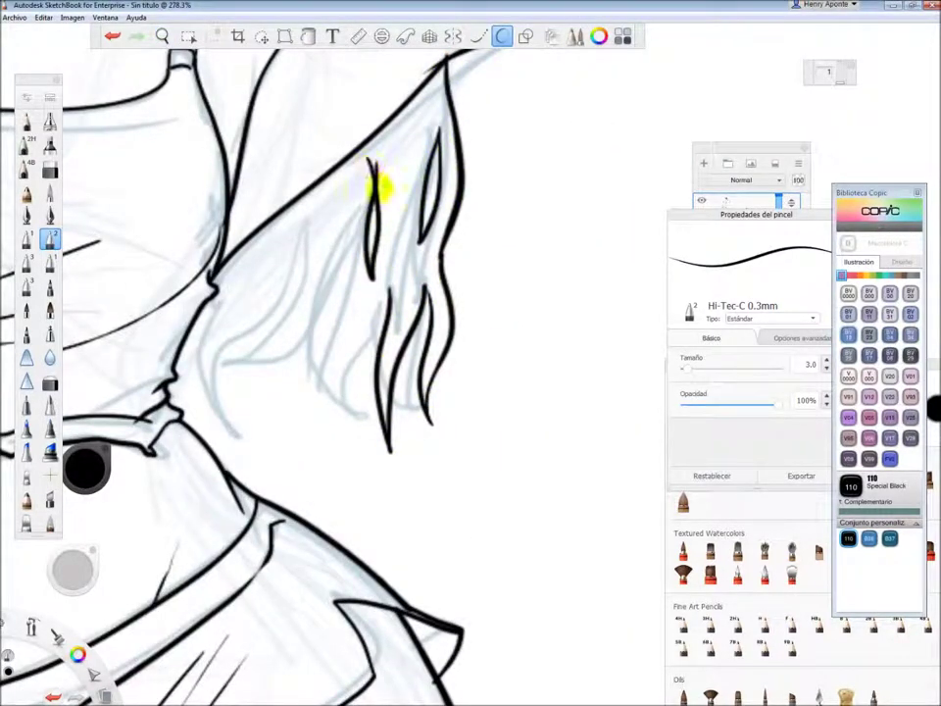
pyautogui.moveTo(372, 321); pyautogui.dragTo(342, 445)
pyautogui.moveTo(333, 313)
pyautogui.mouseDown()
pyautogui.moveTo(348, 410)
pyautogui.moveTo(296, 237)
pyautogui.moveTo(267, 254)
pyautogui.moveTo(246, 412)
pyautogui.mouseUp()
pyautogui.moveTo(208, 299)
pyautogui.mouseDown()
pyautogui.moveTo(250, 453)
pyautogui.moveTo(206, 296)
pyautogui.mouseUp()
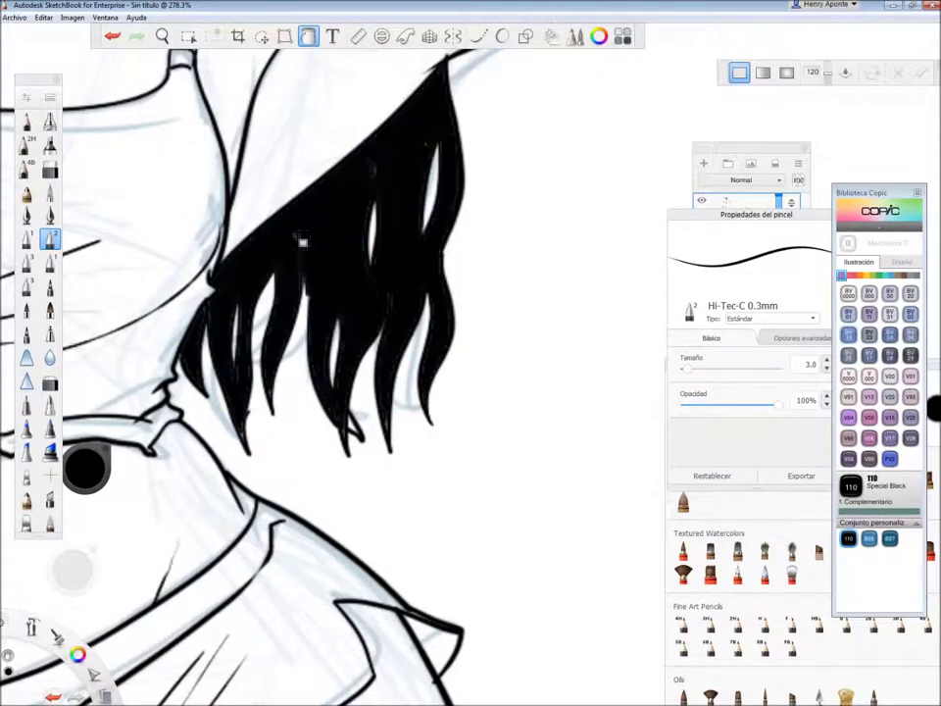
# Fill the ponytail above and behind the head with black.
pyautogui.scroll(-5, 294, 450)
pyautogui.scroll(8, 201, 279)
pyautogui.scroll(-5, 201, 280)
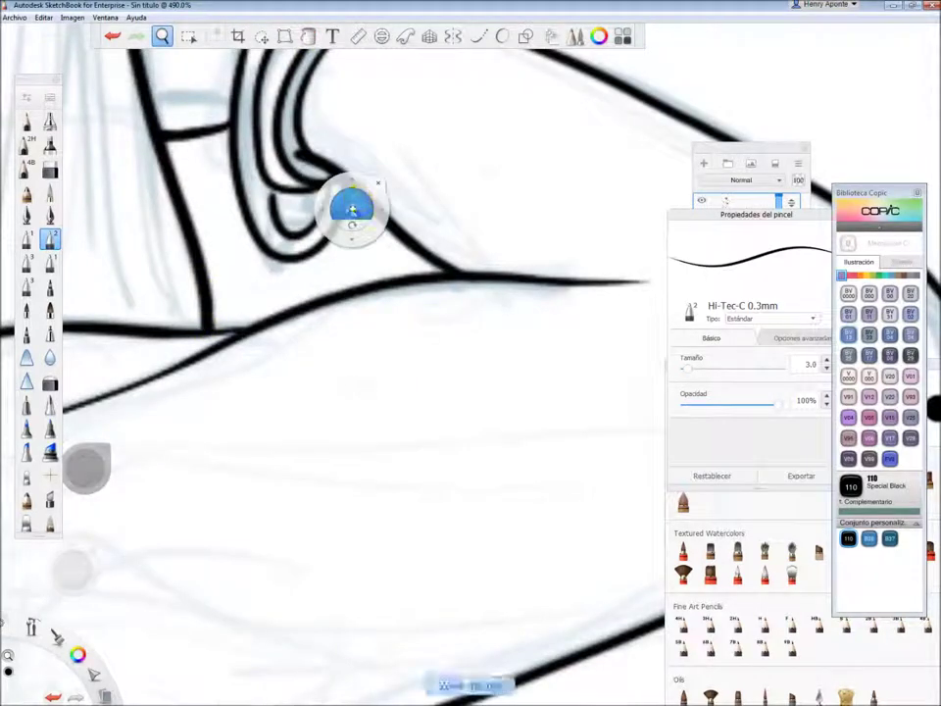
pyautogui.scroll(3, 449, 182)
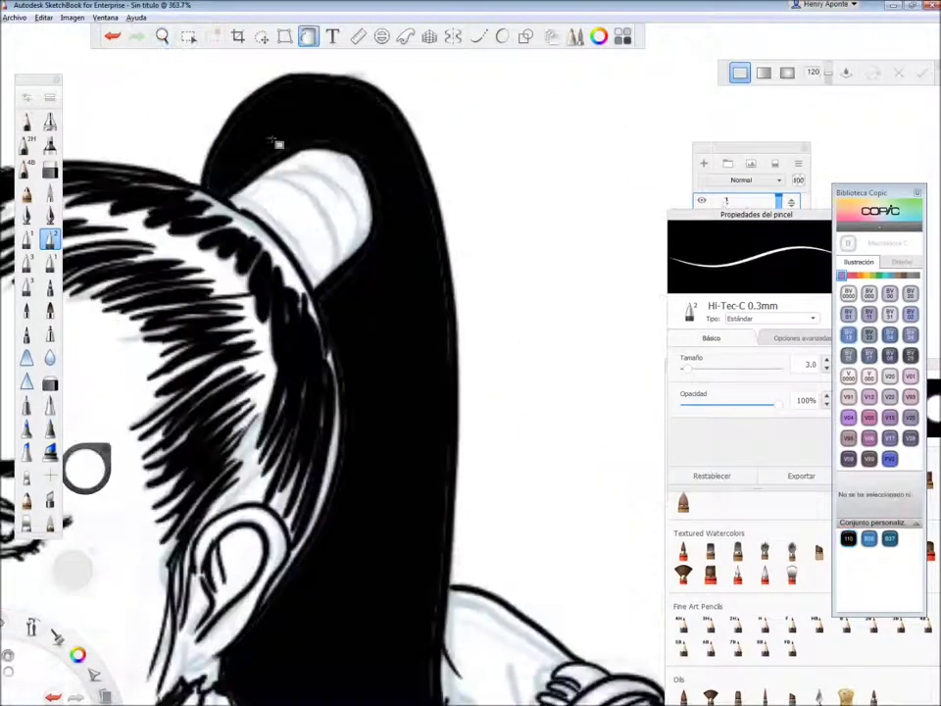
# Draw white highlight strokes on the black-filled ponytail with the 3.0 pen.
pyautogui.moveTo(257, 106)
pyautogui.mouseDown()
pyautogui.moveTo(418, 200)
pyautogui.moveTo(421, 588)
pyautogui.moveTo(430, 325)
pyautogui.moveTo(499, 593)
pyautogui.mouseUp()
pyautogui.scroll(-3, 500, 593)
pyautogui.scroll(5, 294, 392)
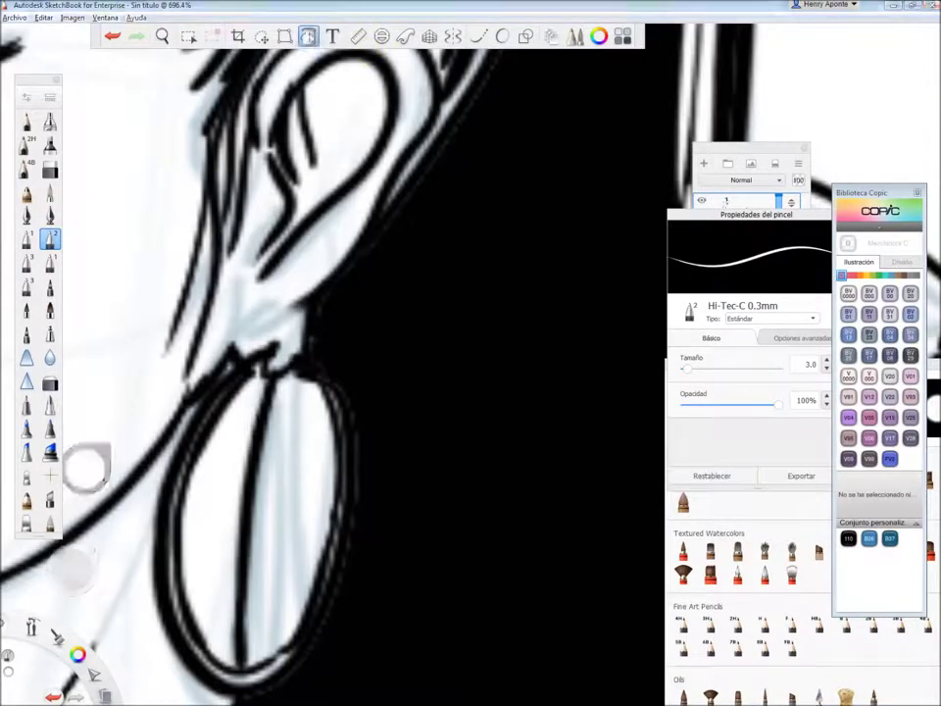
pyautogui.click(308, 36)
pyautogui.click(479, 36)
pyautogui.moveTo(265, 324); pyautogui.dragTo(220, 490)
# On a new layer above the line art, thicken the face, jaw and neck contour in black with a size 5.0 pen.
pyautogui.scroll(-5, 422, 382)
pyautogui.scroll(-3, 378, 283)
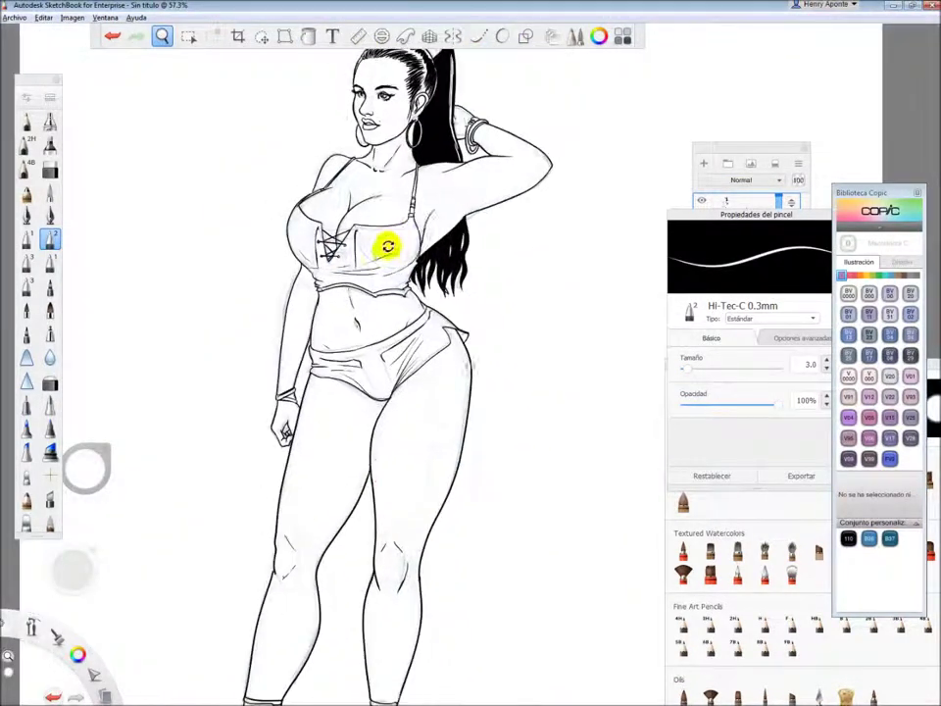
pyautogui.scroll(-3, 384, 246)
pyautogui.scroll(5, 377, 98)
pyautogui.scroll(-1, 377, 98)
pyautogui.click(26, 262)
pyautogui.moveTo(429, 49)
pyautogui.mouseDown()
pyautogui.moveTo(399, 88)
pyautogui.moveTo(367, 204)
pyautogui.mouseUp()
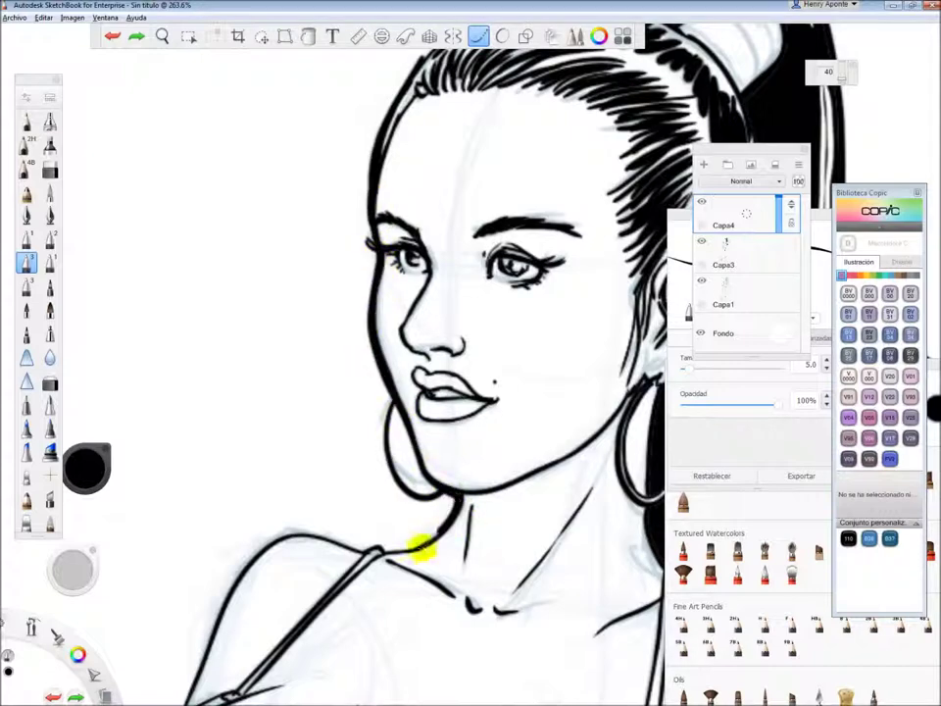
pyautogui.moveTo(338, 557); pyautogui.dragTo(465, 125)
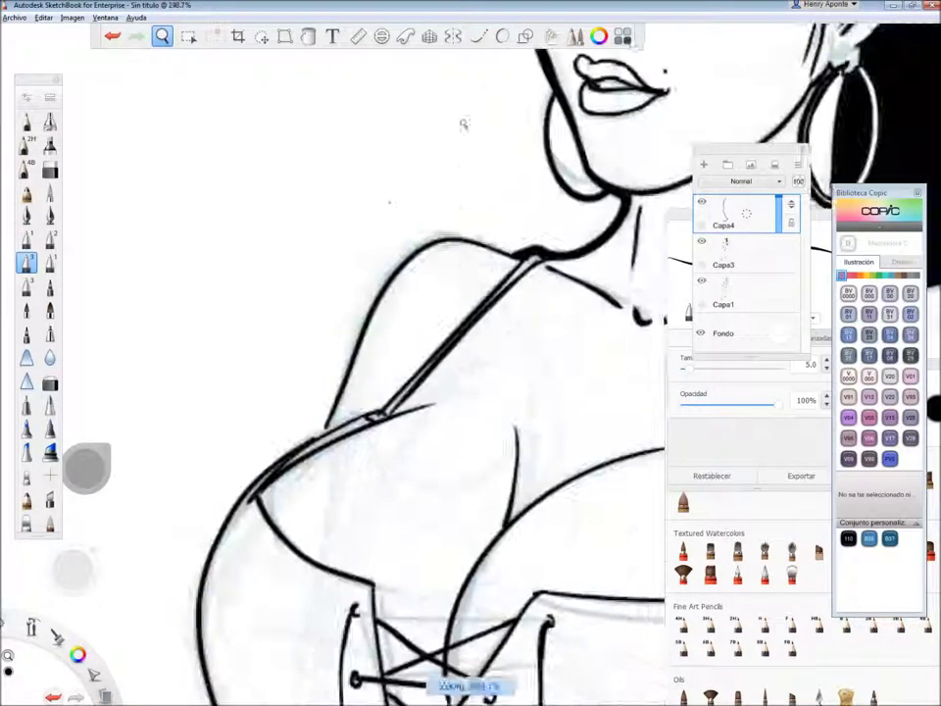
# Thicken the outer contours of the shoulder, torso, lowered arm, hand and bracelet on the lowered-arm side.
pyautogui.moveTo(515, 252)
pyautogui.mouseDown()
pyautogui.moveTo(386, 279)
pyautogui.moveTo(314, 448)
pyautogui.moveTo(431, 98)
pyautogui.mouseUp()
pyautogui.moveTo(328, 108)
pyautogui.mouseDown()
pyautogui.moveTo(279, 262)
pyautogui.moveTo(347, 426)
pyautogui.moveTo(430, 520)
pyautogui.mouseUp()
pyautogui.moveTo(445, 595)
pyautogui.mouseDown()
pyautogui.moveTo(406, 147)
pyautogui.moveTo(382, 275)
pyautogui.moveTo(362, 547)
pyautogui.moveTo(274, 644)
pyautogui.moveTo(368, 204)
pyautogui.moveTo(320, 165)
pyautogui.mouseUp()
pyautogui.moveTo(293, 331); pyautogui.dragTo(275, 546)
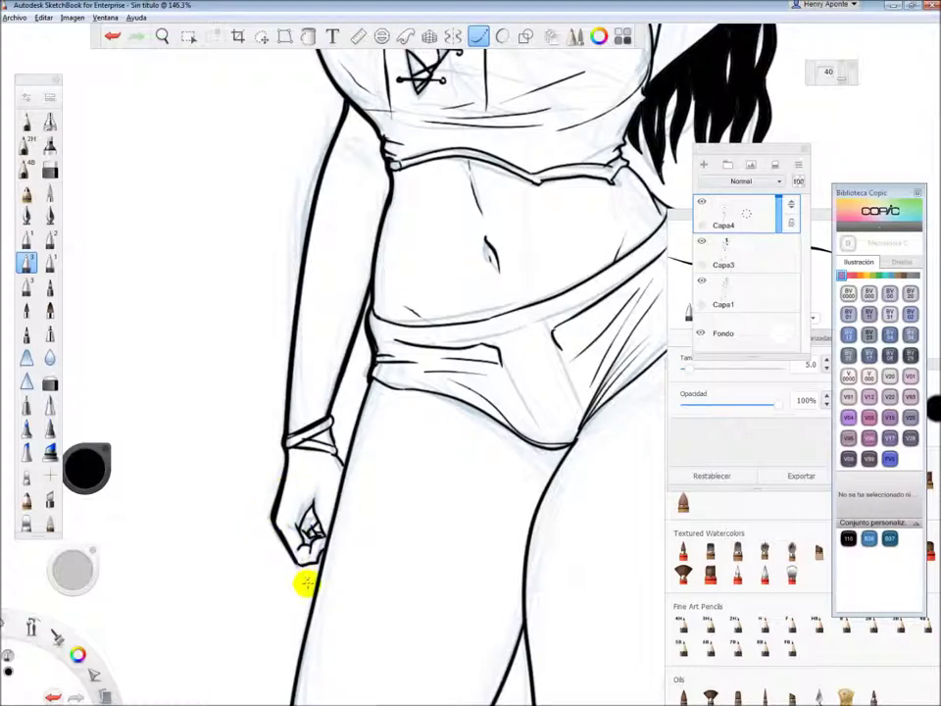
pyautogui.moveTo(391, 253); pyautogui.dragTo(284, 277)
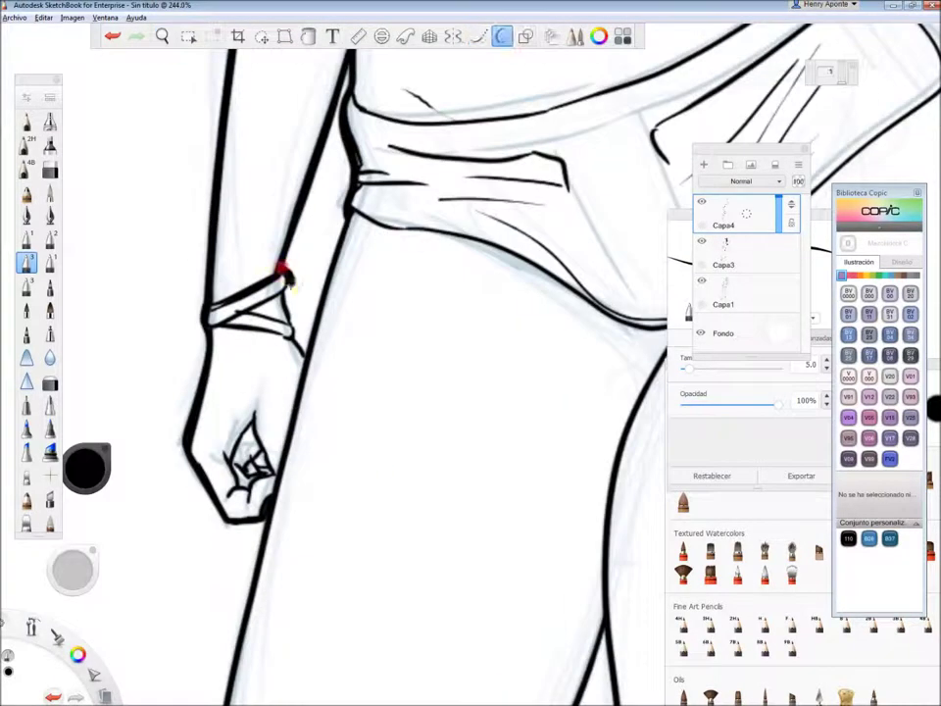
# Thicken the outer contour of the lowered-arm-side leg from the thigh to the ankle straps.
pyautogui.press('space')
pyautogui.moveTo(305, 357); pyautogui.dragTo(373, 380)
pyautogui.scroll(5, 373, 380)
pyautogui.moveTo(380, 66); pyautogui.dragTo(363, 157)
pyautogui.moveTo(370, 550)
pyautogui.mouseDown()
pyautogui.moveTo(378, 84)
pyautogui.moveTo(304, 438)
pyautogui.mouseUp()
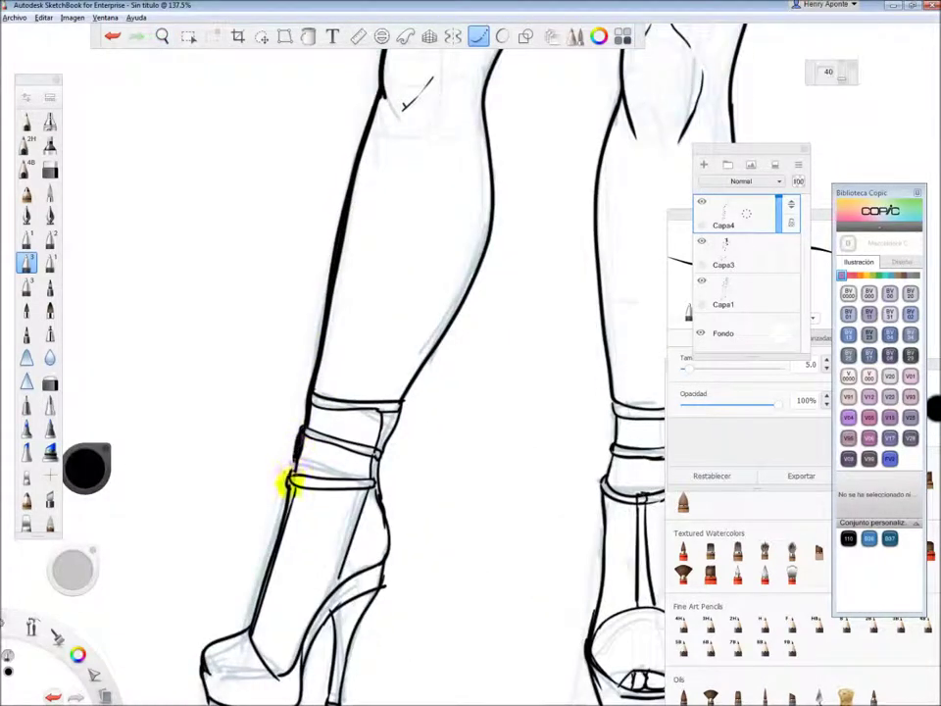
# Thicken the outline of the lowered-arm-side shoe, including its platform sole and stiletto heel.
pyautogui.moveTo(278, 544); pyautogui.dragTo(245, 366)
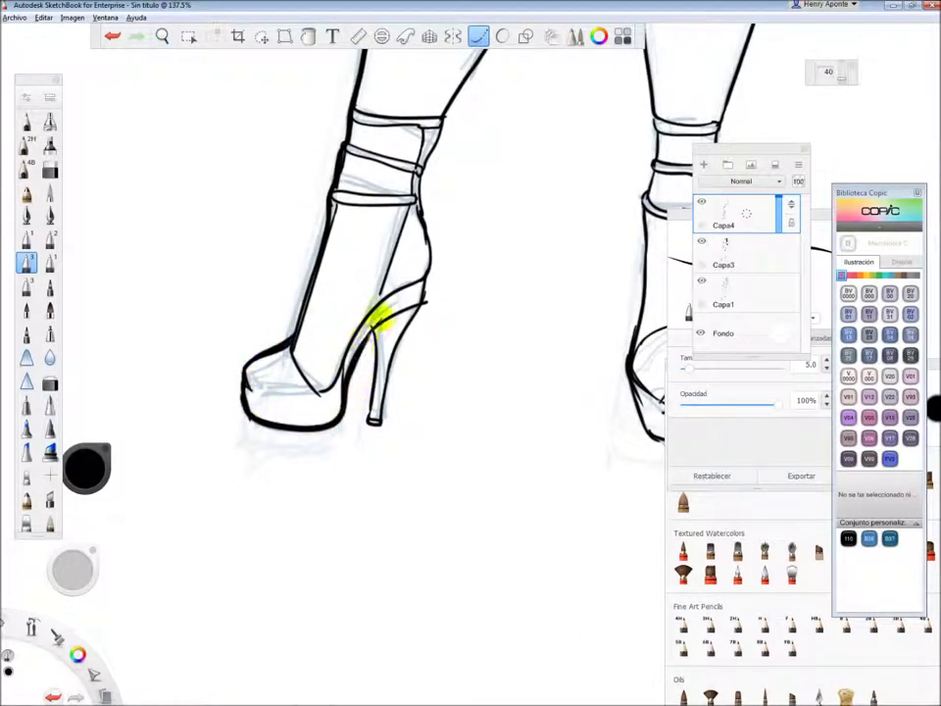
pyautogui.moveTo(376, 394); pyautogui.dragTo(381, 423)
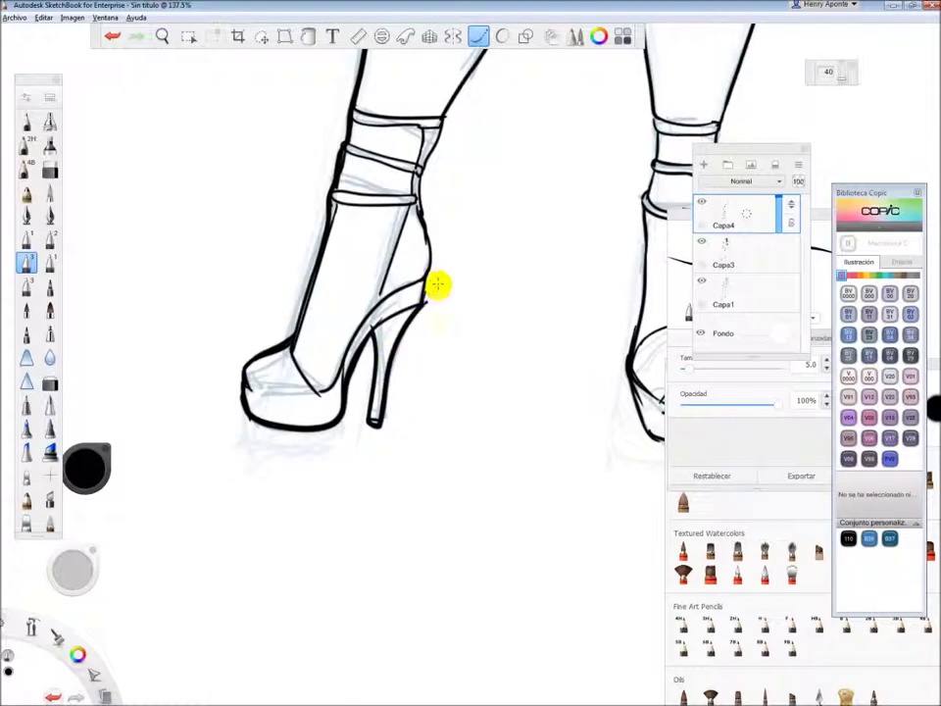
# Thicken the inner contours of both legs, including the back of the lowered-arm-side calf.
pyautogui.moveTo(378, 259); pyautogui.dragTo(438, 93)
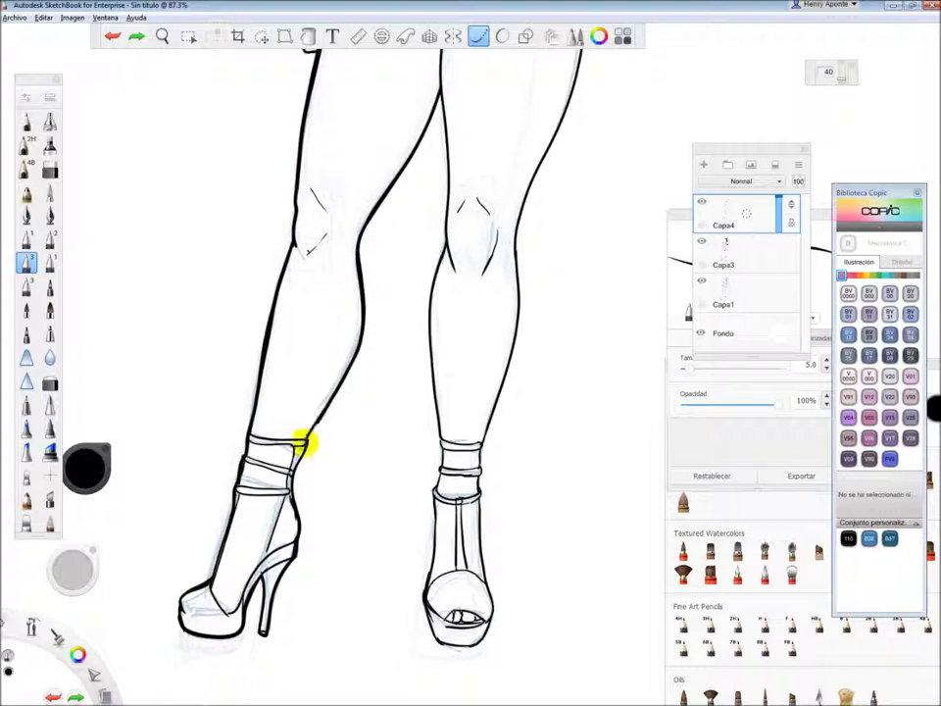
pyautogui.moveTo(464, 88); pyautogui.dragTo(409, 90)
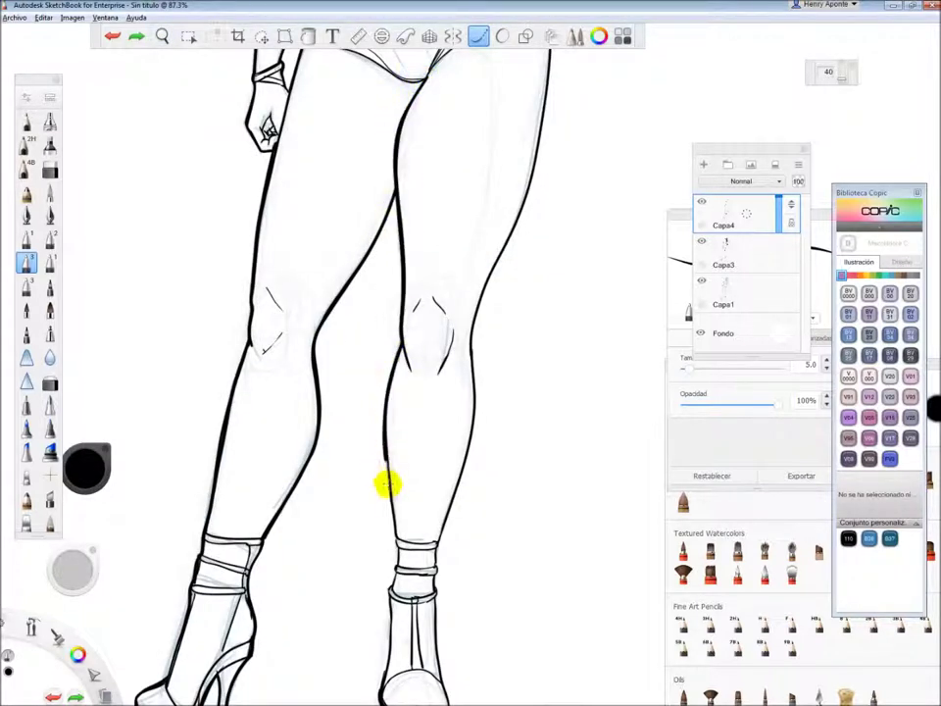
pyautogui.moveTo(392, 564); pyautogui.dragTo(421, 294)
# Thicken the side contours and sole of the raised-arm-side shoe up to the ankle straps.
pyautogui.moveTo(374, 252); pyautogui.dragTo(357, 542)
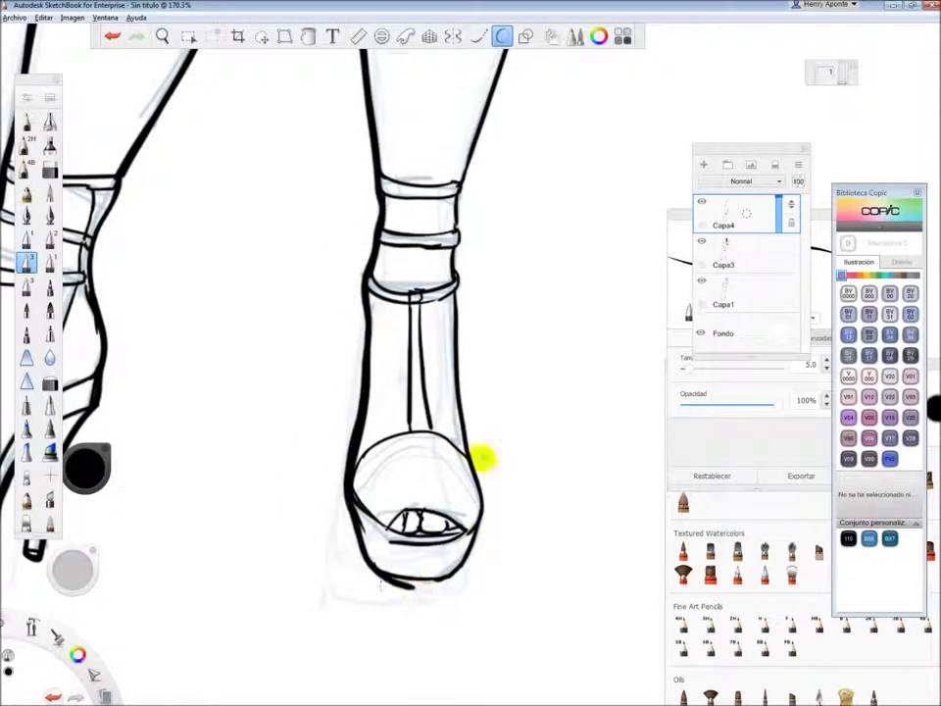
pyautogui.moveTo(452, 563); pyautogui.dragTo(417, 580)
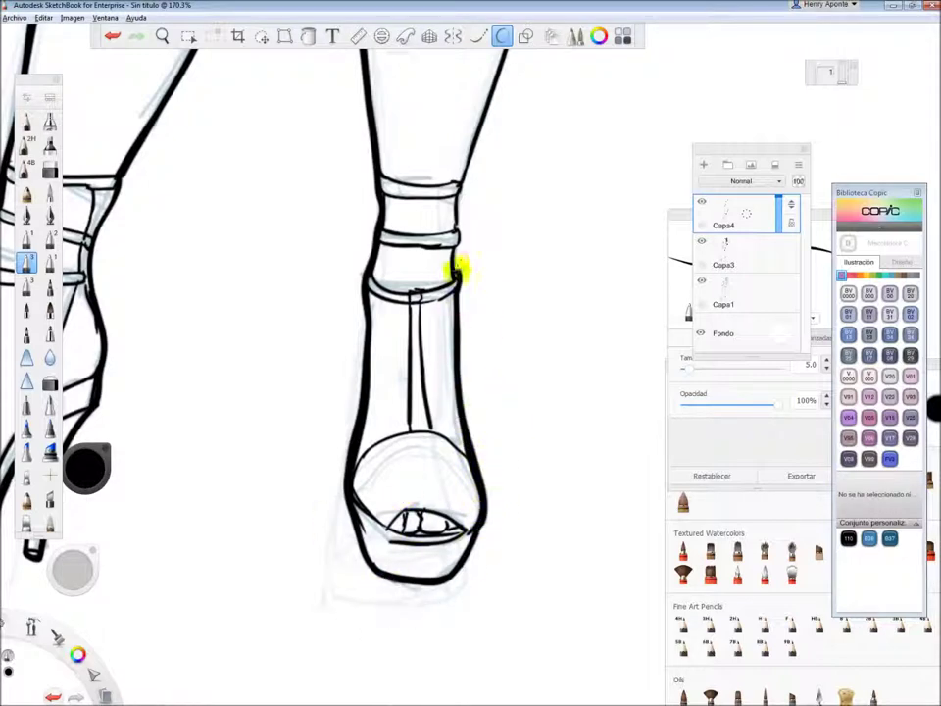
pyautogui.press('space')
pyautogui.moveTo(461, 217)
pyautogui.mouseDown()
pyautogui.moveTo(481, 195)
pyautogui.moveTo(382, 174)
pyautogui.moveTo(371, 282)
pyautogui.mouseUp()
# Thicken the outer calf and knee contour of the raised-arm-side leg, undoing and redrawing the first calf stroke.
pyautogui.moveTo(359, 389); pyautogui.dragTo(314, 500)
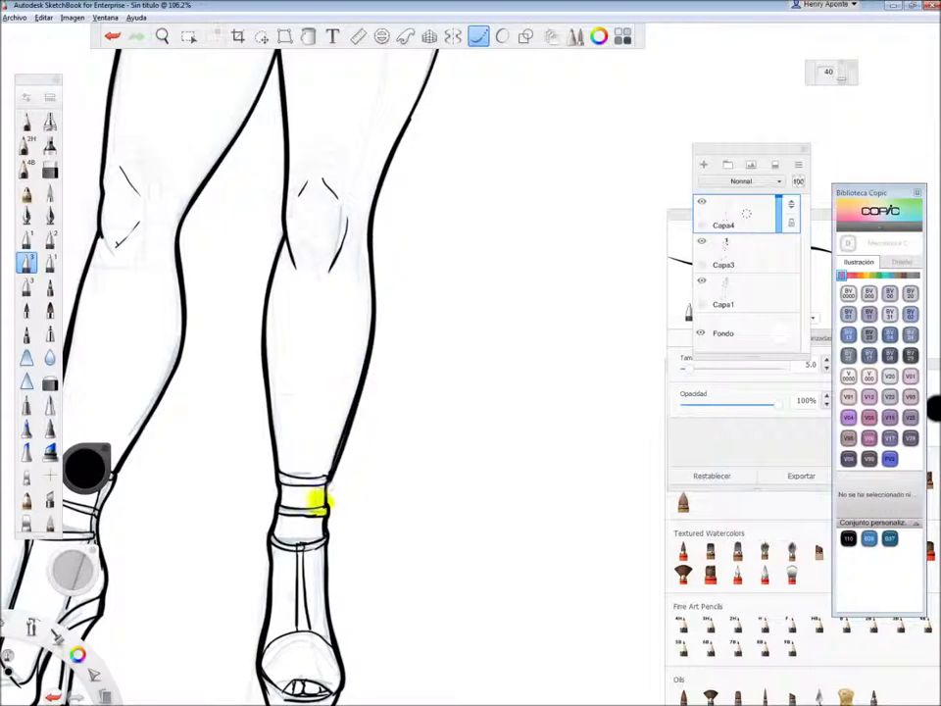
pyautogui.hotkey('ctrl', 'z')
pyautogui.moveTo(333, 456); pyautogui.dragTo(293, 654)
pyautogui.moveTo(406, 176); pyautogui.dragTo(379, 294)
# Thicken the outer thigh contour below the pointed hip fabric, replacing the first attempt with a new stroke.
pyautogui.press('space')
pyautogui.moveTo(406, 256)
pyautogui.mouseDown()
pyautogui.moveTo(369, 357)
pyautogui.moveTo(439, 686)
pyautogui.mouseUp()
pyautogui.hotkey('ctrl', 'z')
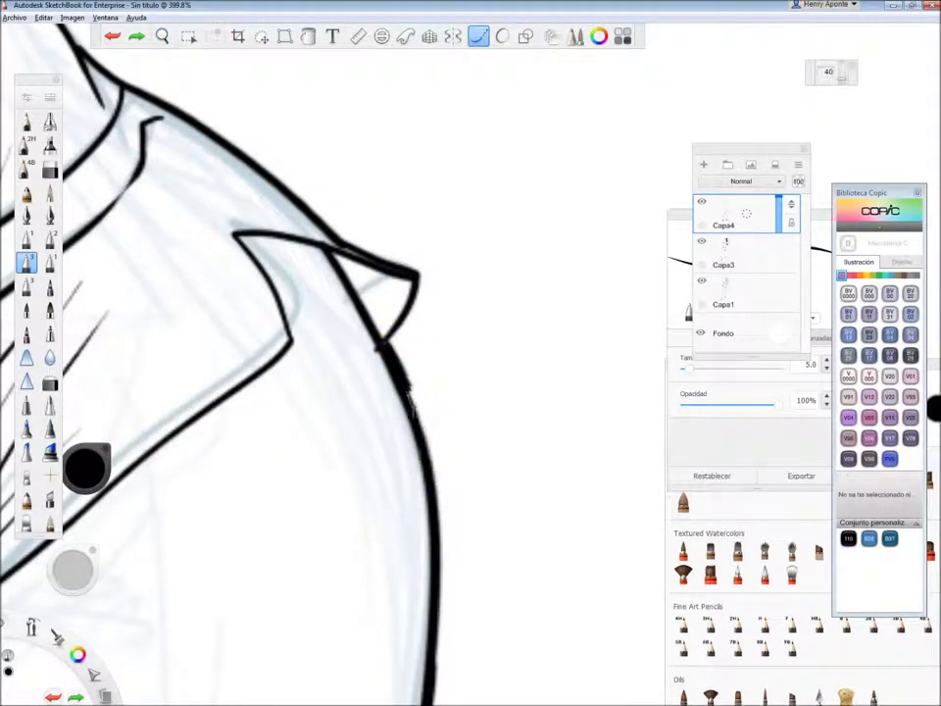
pyautogui.moveTo(382, 353); pyautogui.dragTo(416, 657)
# Thicken the hip and waist contour from the pointed fabric tip up to the crop top's hem.
pyautogui.press('space')
pyautogui.moveTo(441, 280); pyautogui.dragTo(232, 119)
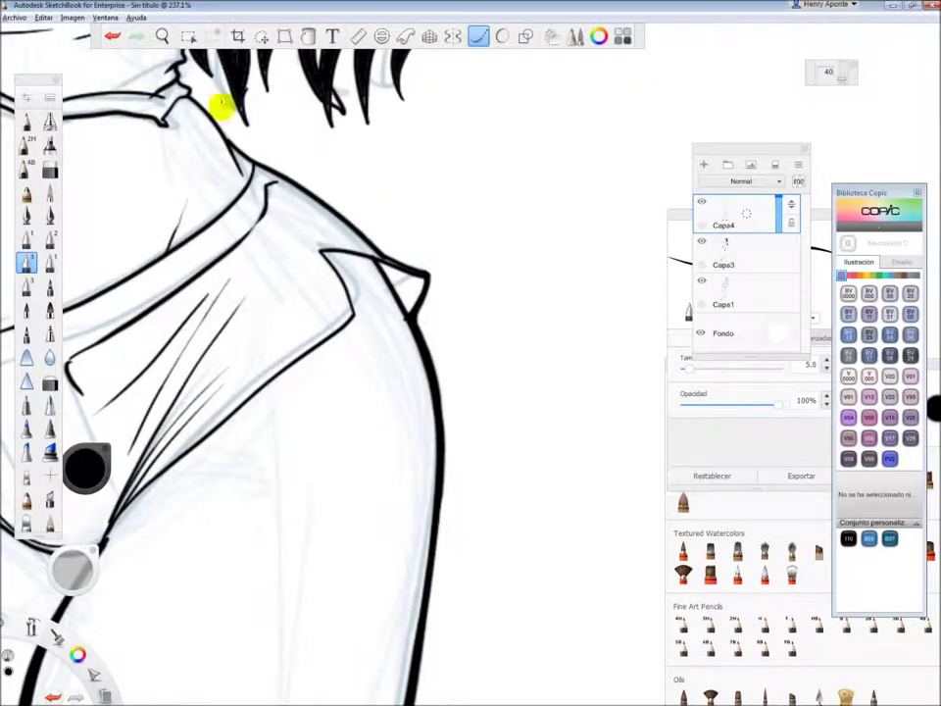
pyautogui.moveTo(355, 226)
pyautogui.mouseDown()
pyautogui.moveTo(422, 291)
pyautogui.moveTo(238, 397)
pyautogui.mouseUp()
pyautogui.press('space')
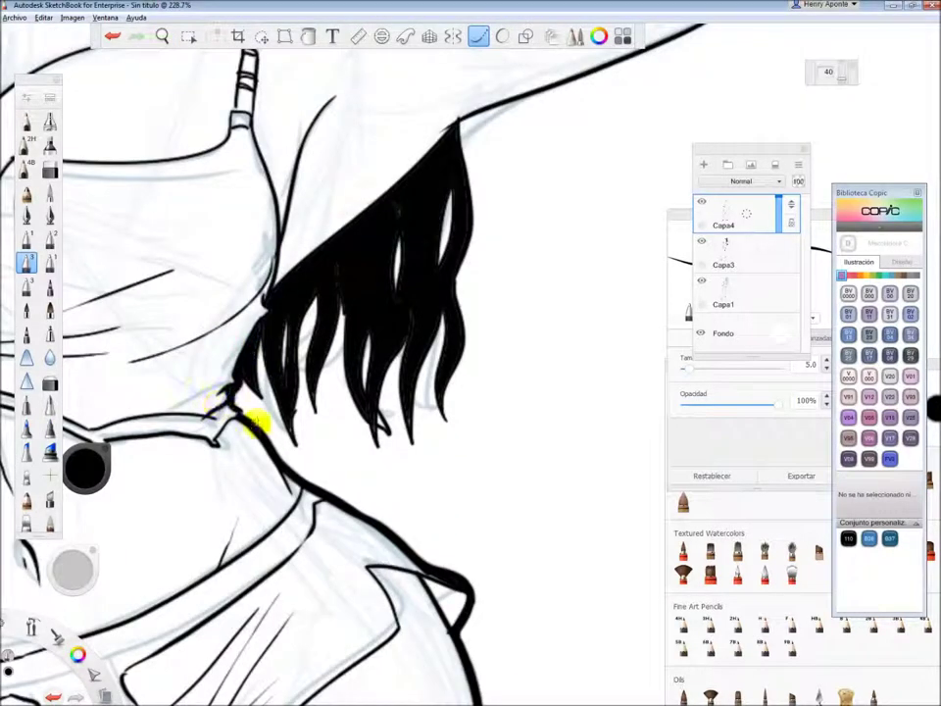
# Thicken the remaining outer contours of the figure and hide the blue sketch layer.
pyautogui.scroll(-5, 254, 421)
pyautogui.scroll(6, 343, 195)
pyautogui.click(503, 31)
pyautogui.moveTo(334, 225)
pyautogui.mouseDown()
pyautogui.moveTo(343, 222)
pyautogui.moveTo(255, 441)
pyautogui.mouseUp()
pyautogui.click(477, 37)
pyautogui.moveTo(325, 246)
pyautogui.mouseDown()
pyautogui.moveTo(427, 283)
pyautogui.moveTo(610, 412)
pyautogui.moveTo(613, 320)
pyautogui.moveTo(389, 431)
pyautogui.moveTo(211, 482)
pyautogui.moveTo(199, 563)
pyautogui.moveTo(294, 422)
pyautogui.moveTo(373, 373)
pyautogui.moveTo(495, 324)
pyautogui.mouseUp()
pyautogui.click(505, 257)
pyautogui.moveTo(487, 197); pyautogui.dragTo(428, 267)
# Sign the drawing with a slanted handwritten signature beside the raised-arm-side lower leg.
pyautogui.moveTo(380, 434)
pyautogui.mouseDown()
pyautogui.moveTo(399, 304)
pyautogui.moveTo(384, 455)
pyautogui.moveTo(398, 226)
pyautogui.moveTo(461, 438)
pyautogui.moveTo(388, 422)
pyautogui.mouseUp()
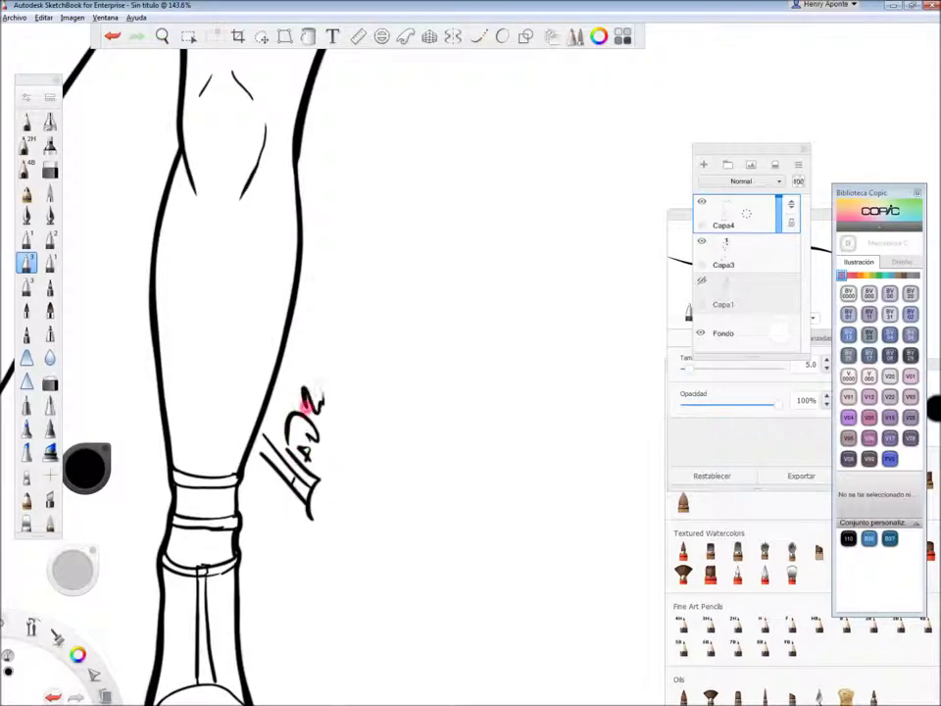
pyautogui.press('space')
pyautogui.moveTo(415, 274); pyautogui.dragTo(519, 384)
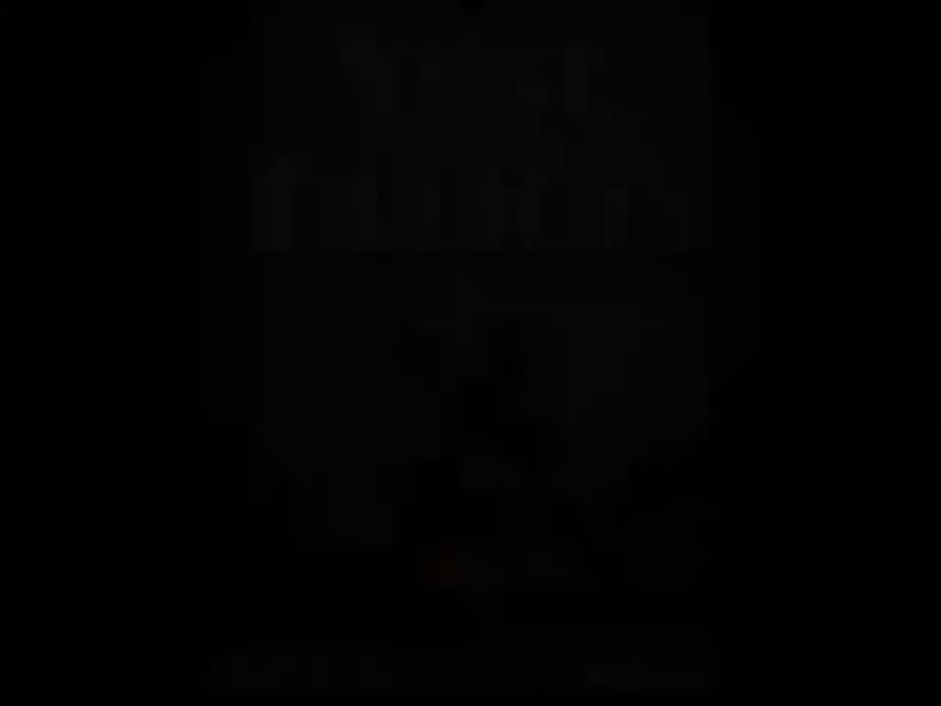